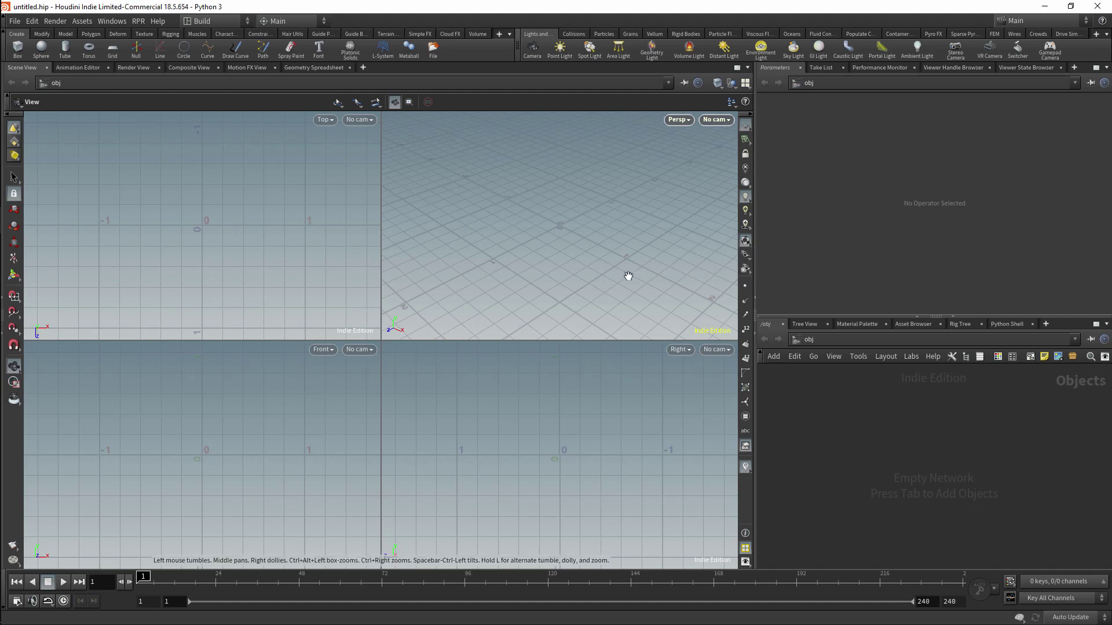
Step: Maximise the perspective view and add a Geometry object named RibbonSpine
key("space+b")
key("Tab")
type("geo")
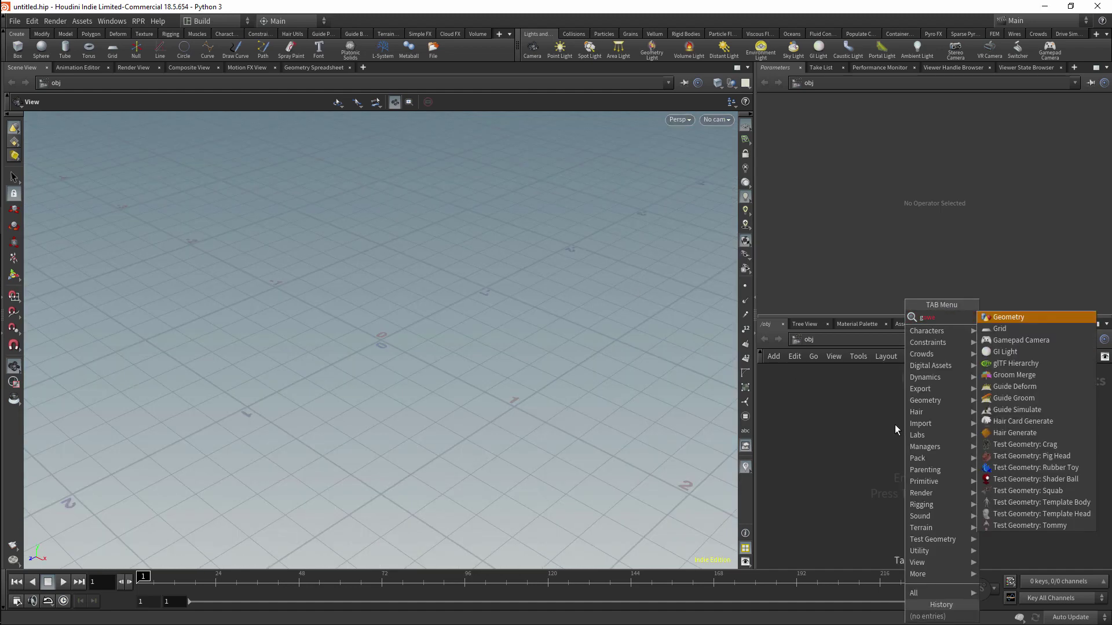
key("Return")
left_click(933, 435)
double_click(938, 439)
type("g")
key("BackSpace")
type("RibbonSpine")
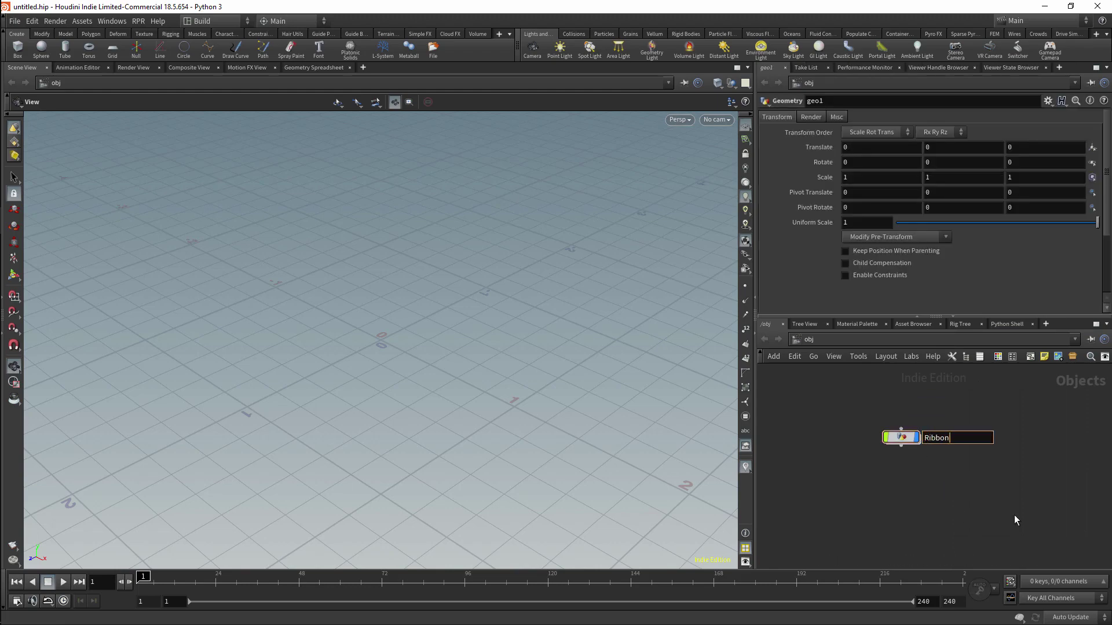
key("Return")
left_click_drag(474, 249, 492, 311)
Step: Inside RibbonSpine, add a Line node (line1) and frame the whole line
double_click(911, 433)
key("Tab")
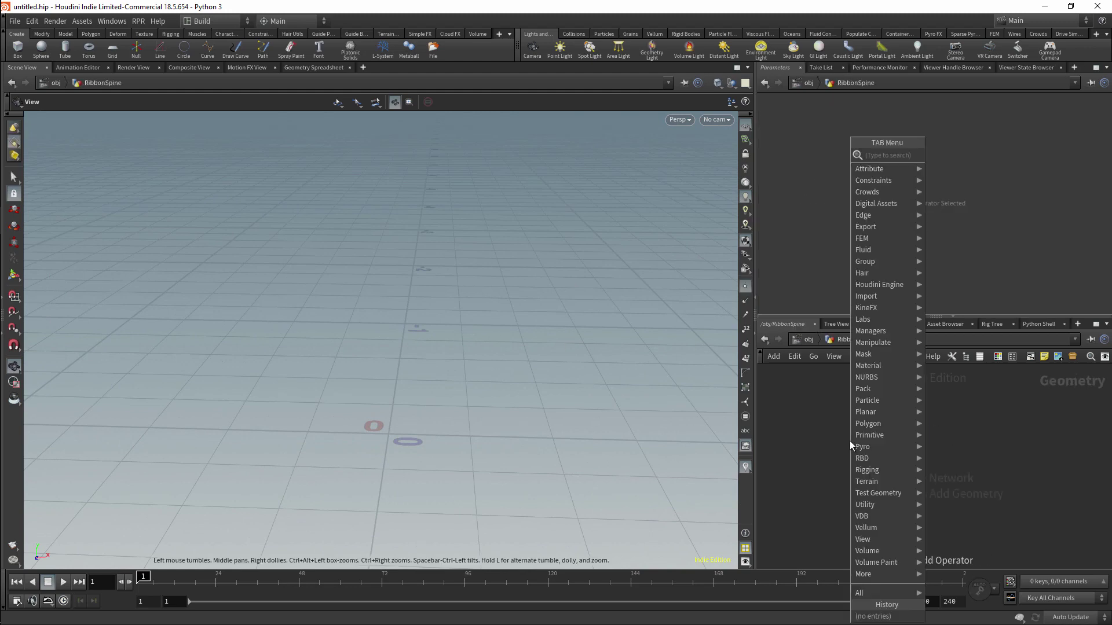
type("line")
key("Return")
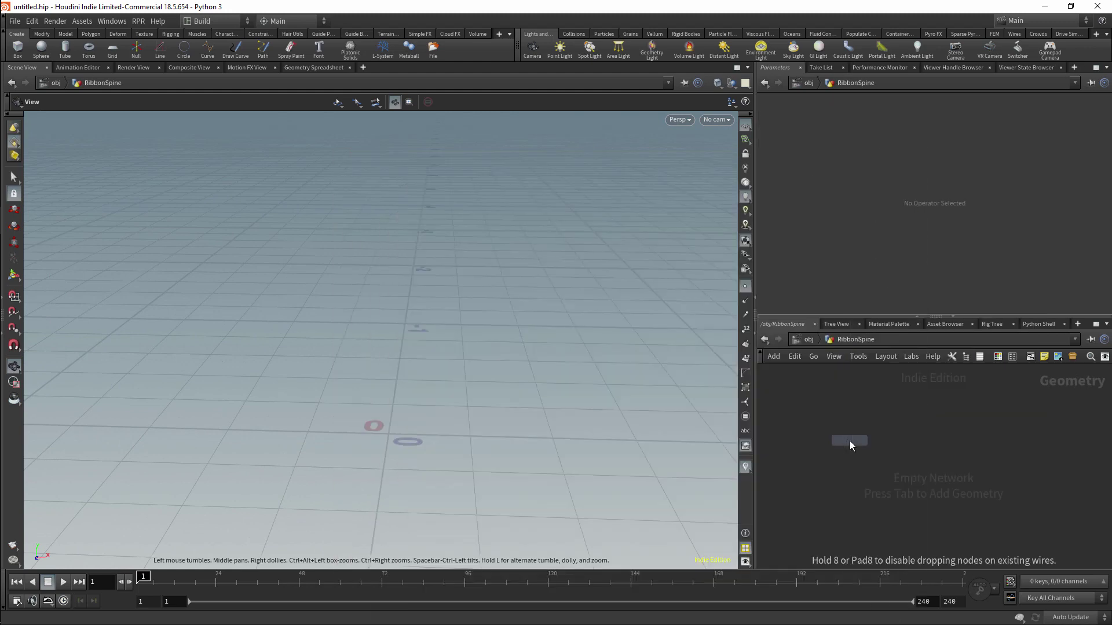
left_click(851, 446)
left_click_drag(615, 271, 832, 467)
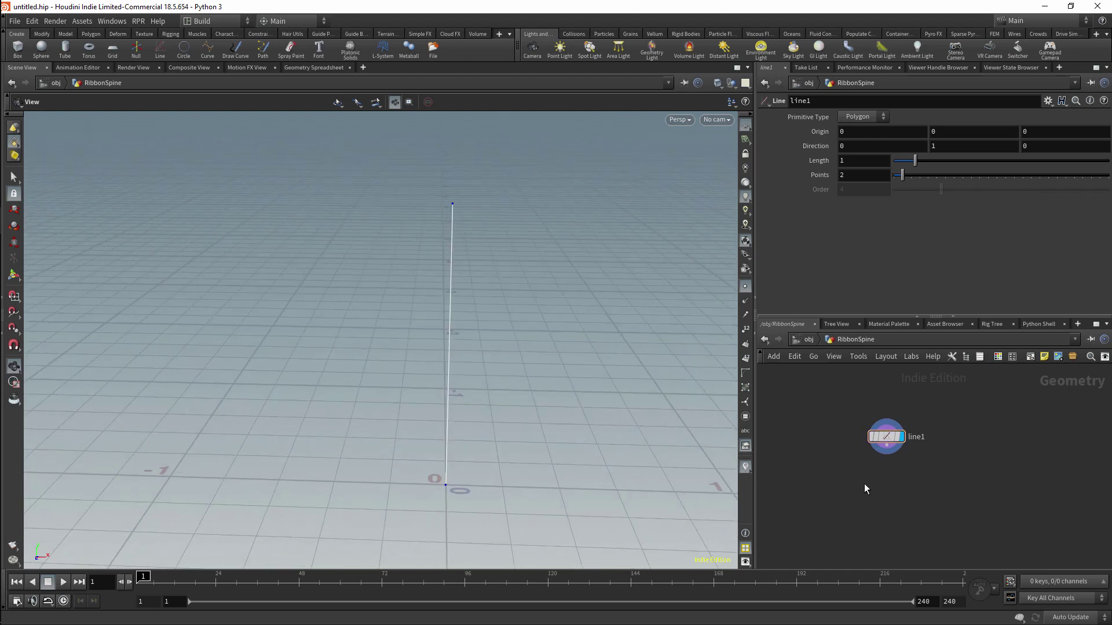
Step: Add an Attribute Wrangle below line1, wired to it
key("Tab")
type("attrw")
key("Return")
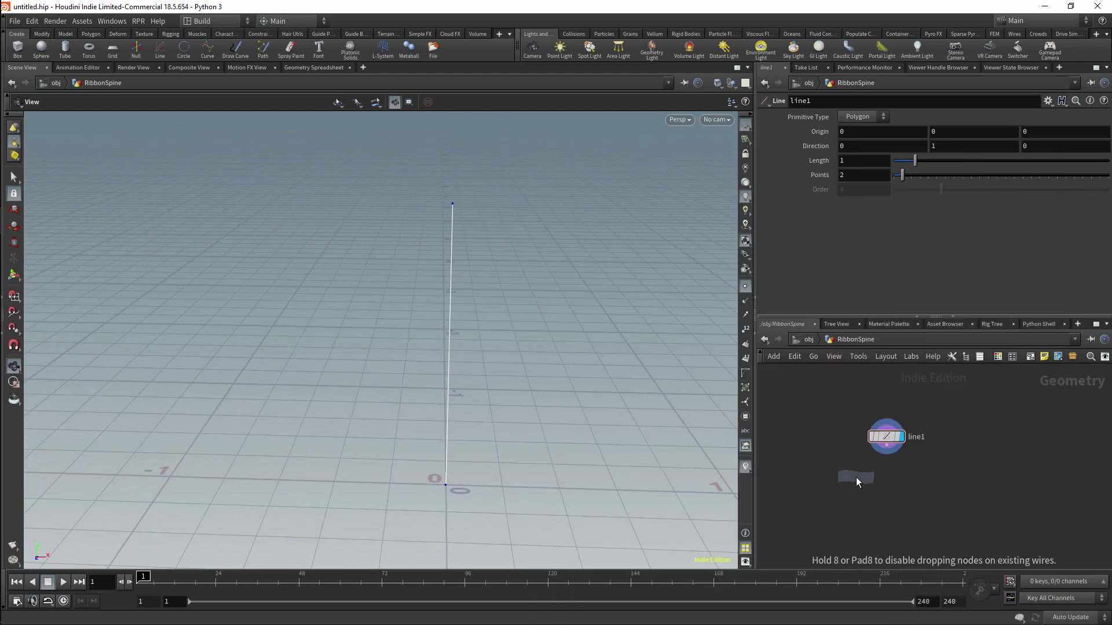
left_click(842, 478)
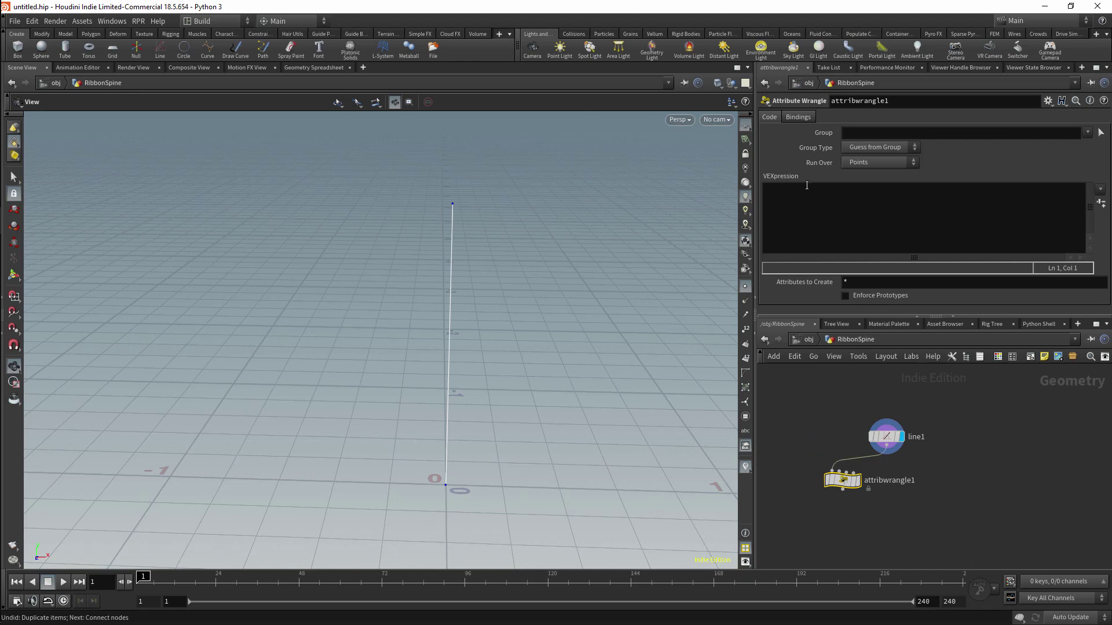
type("@name ")
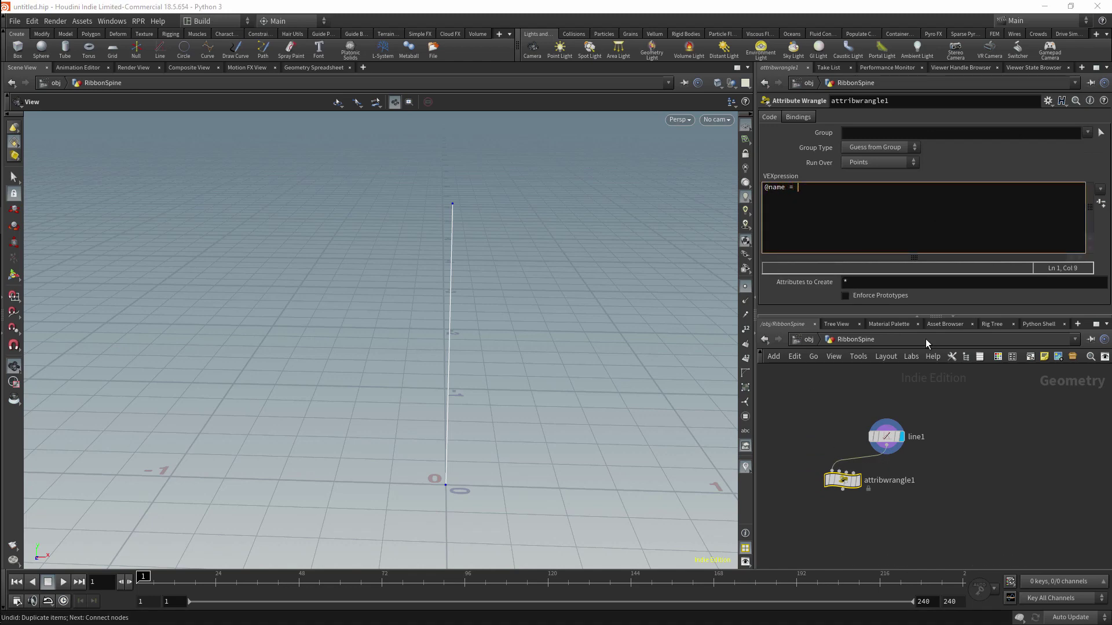
type("= \"Point%g\"")
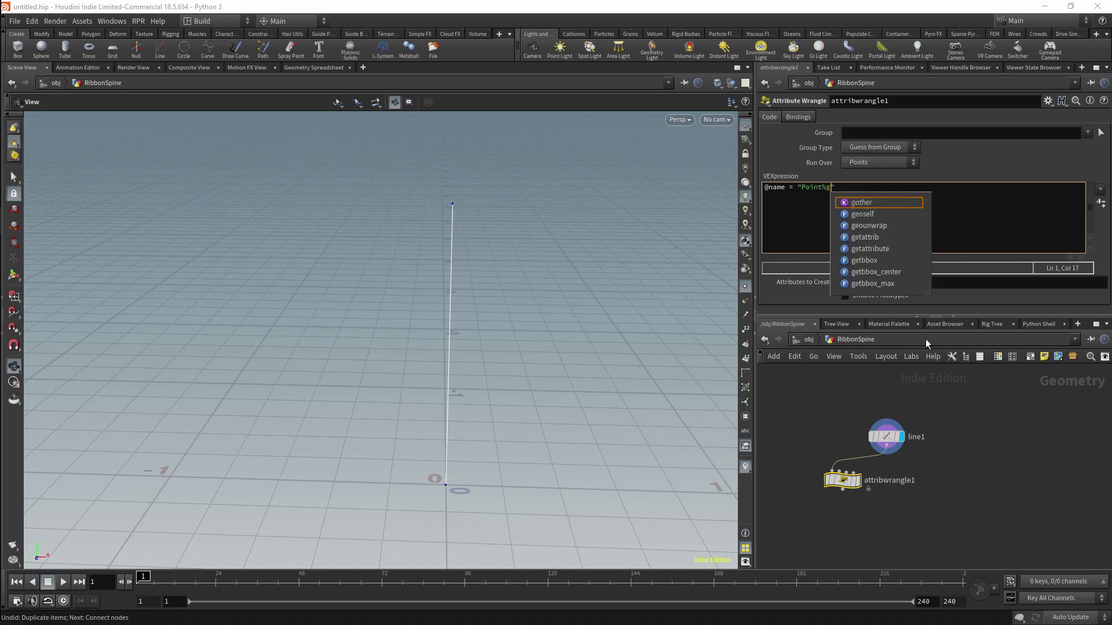
key("Left")
key("Left")
key("Left")
key("Left")
key("Left")
key("Left")
key("Left")
type("sprin")
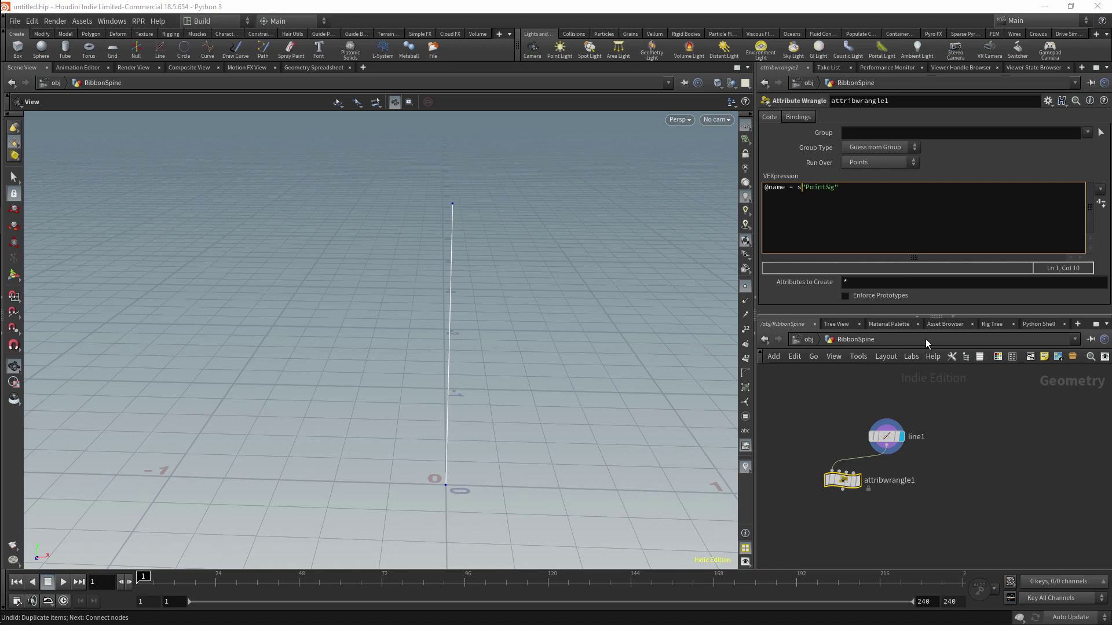
key("Return")
type("(")
key("End")
type(", @ptnum);")
left_click(850, 481)
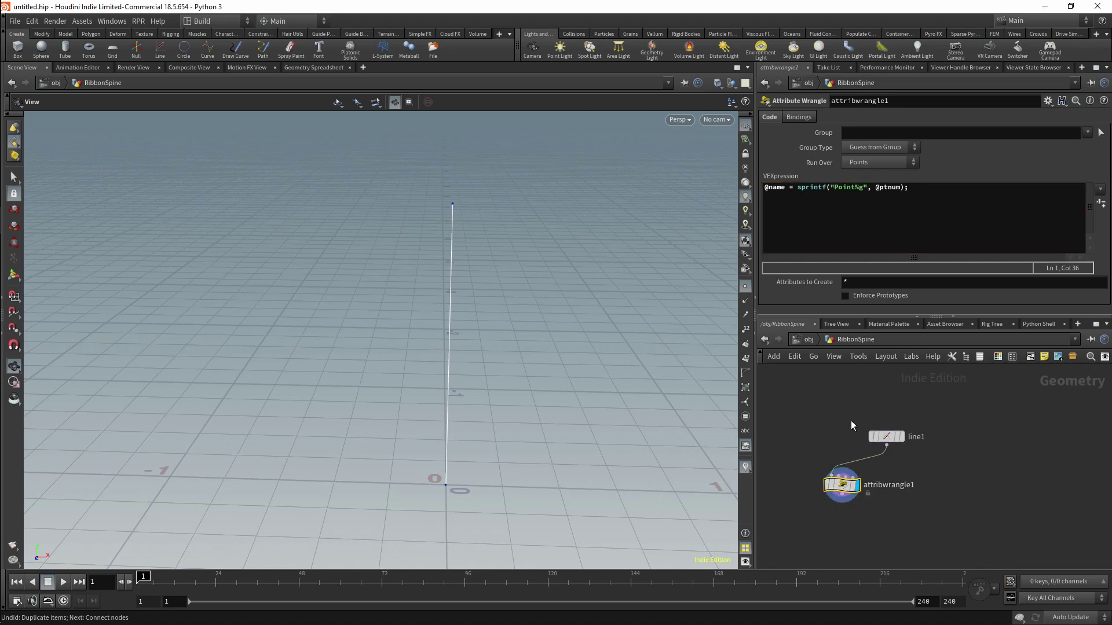
left_click(886, 437)
Step: Set line1 to 4 points and add 3@transform = ident(); on a new wrangle line
left_click_drag(897, 179, 912, 181)
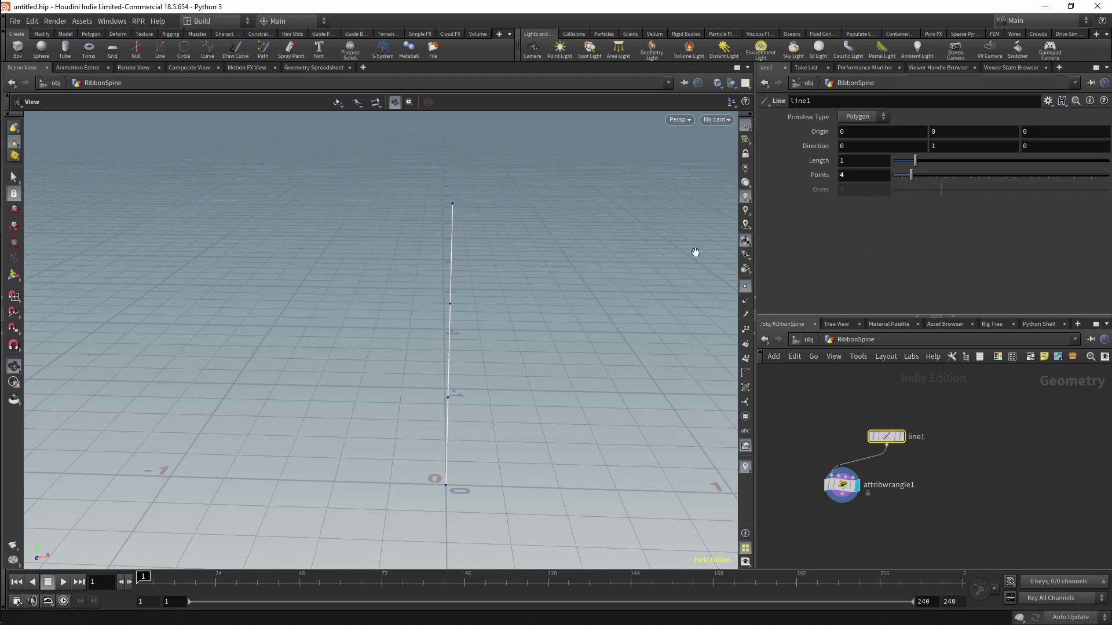
left_click(841, 484)
left_click(919, 196)
key("Return")
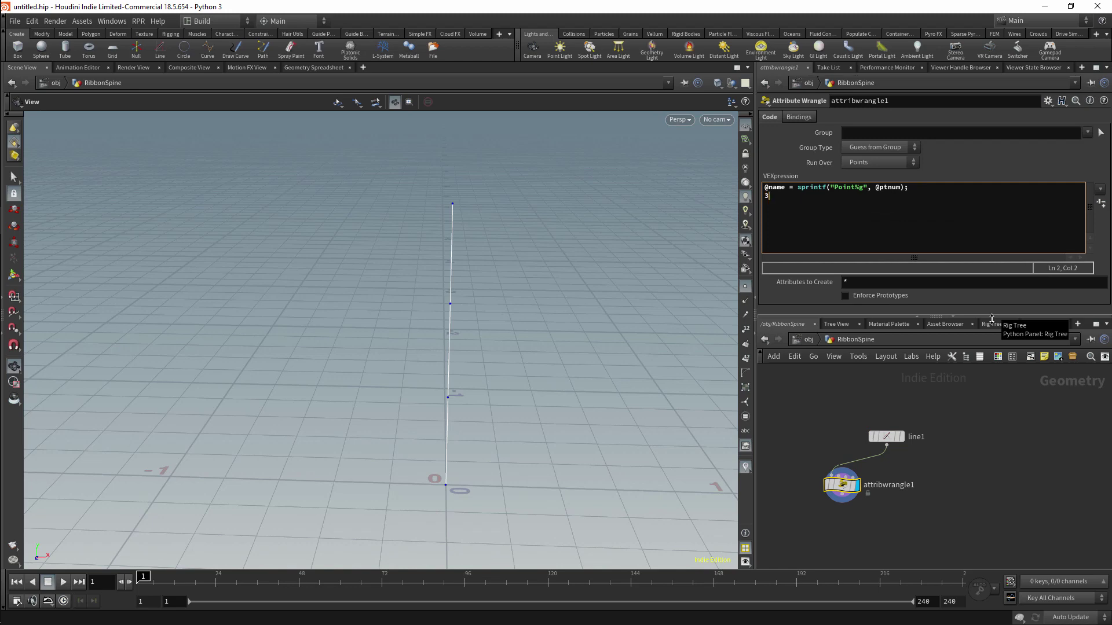
type("3@transform")
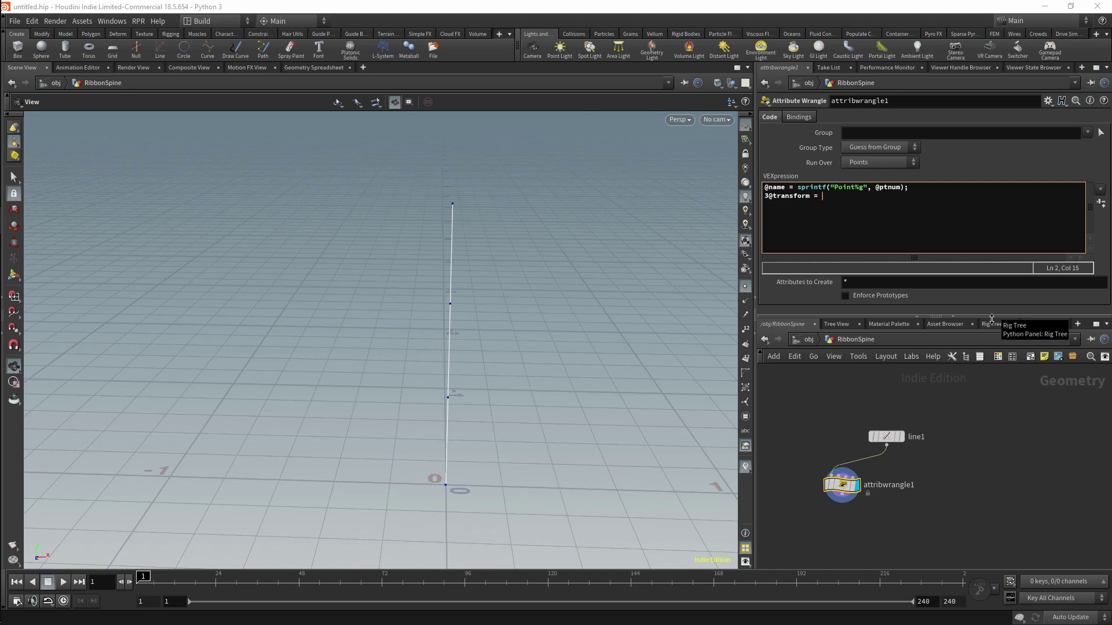
type(" = ident();")
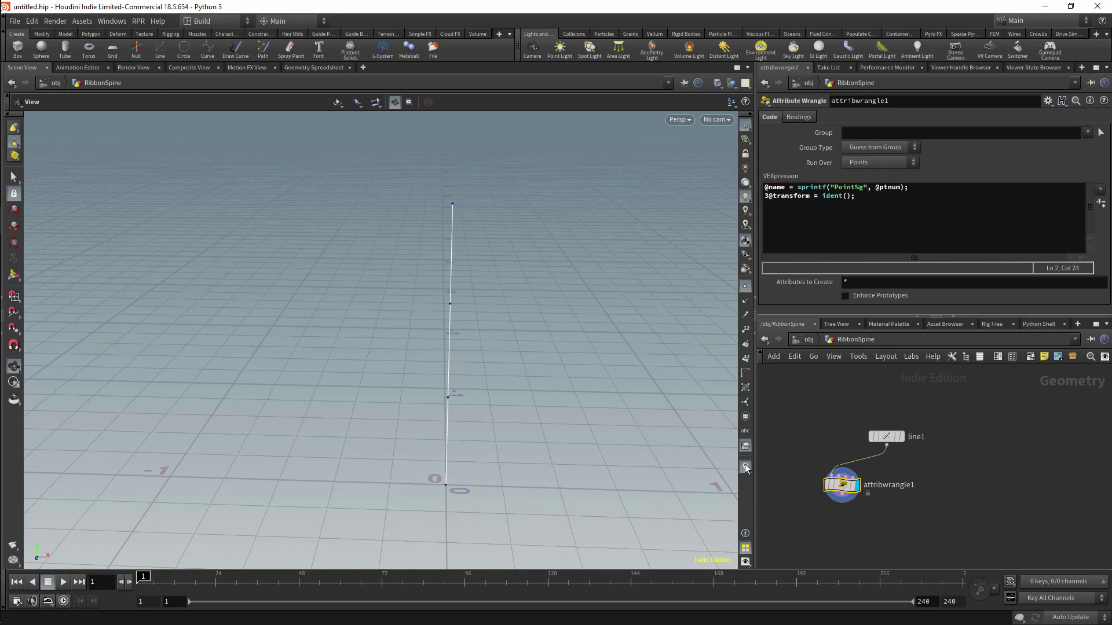
left_click(745, 467)
middle_click(842, 485)
Step: Enable the transform axes visualizer and set its Length Scale to 0.1
left_click(743, 389)
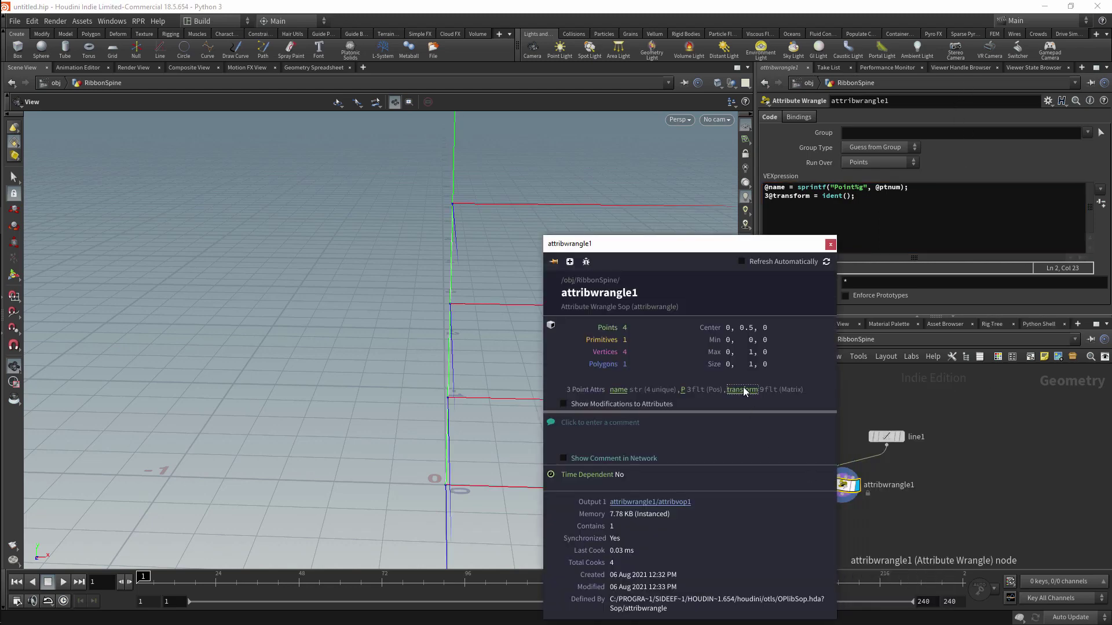
left_click_drag(781, 244, 387, 181)
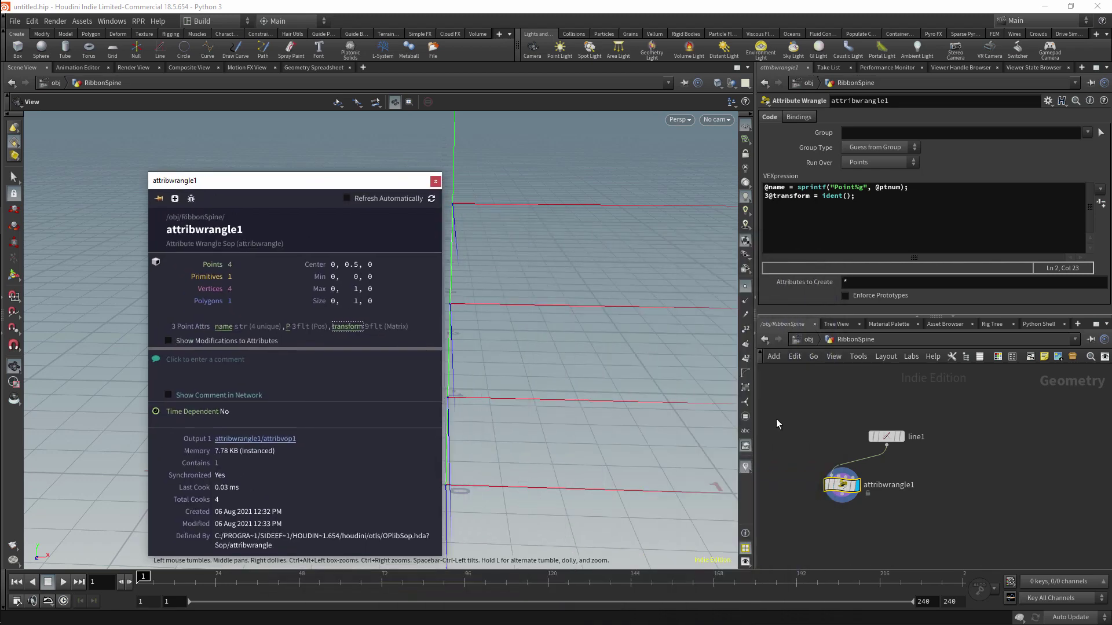
left_click(746, 468)
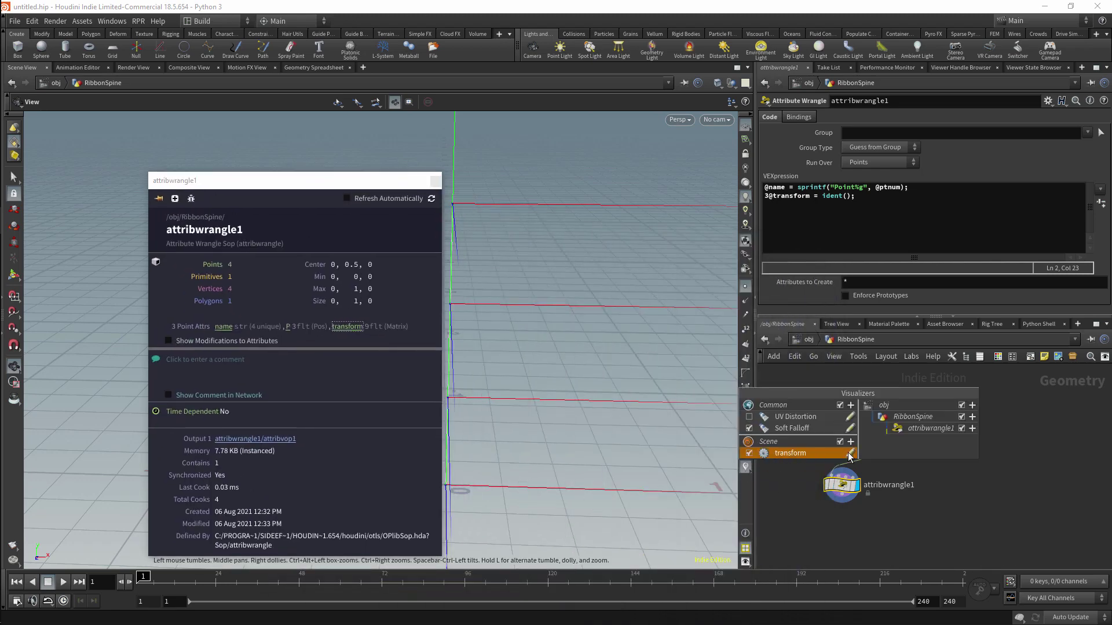
left_click(850, 453)
double_click(798, 476)
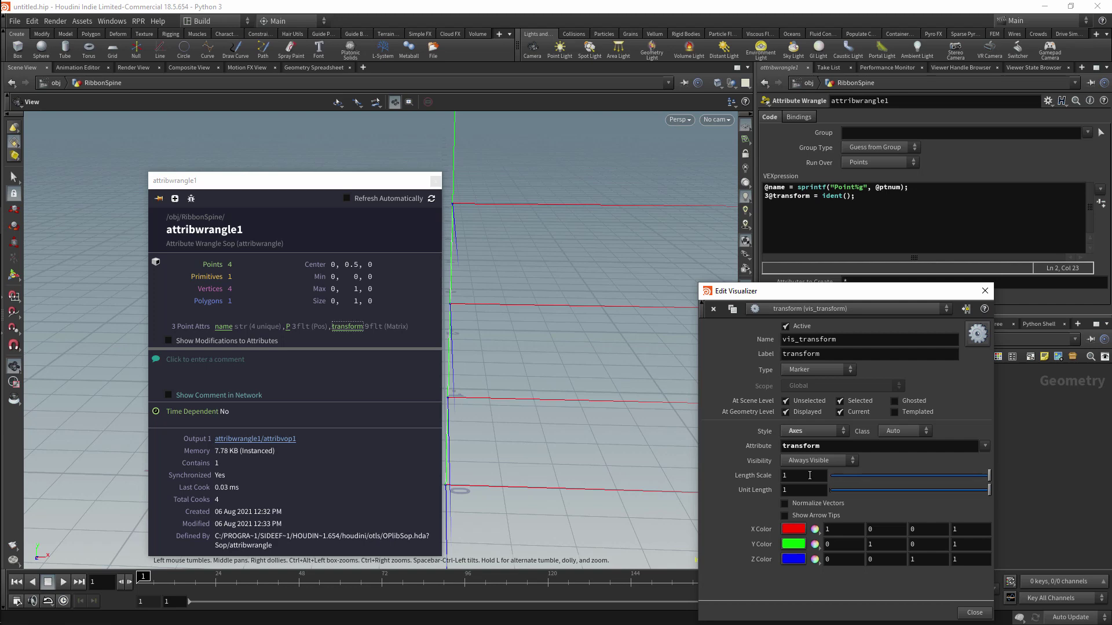
type("0.1")
key("Return")
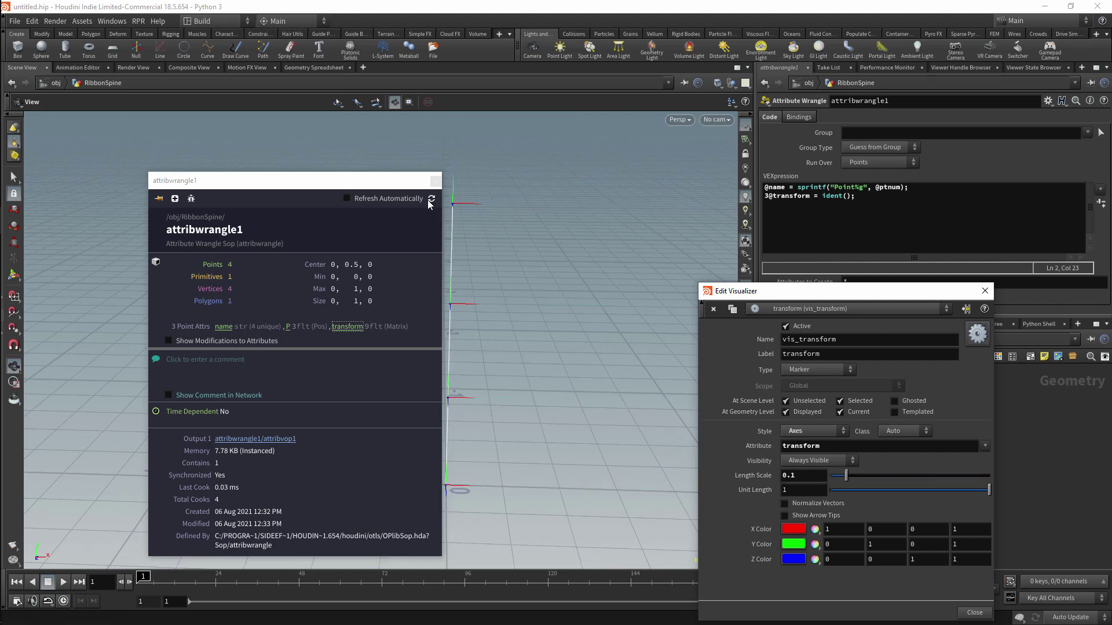
left_click_drag(402, 186, 287, 160)
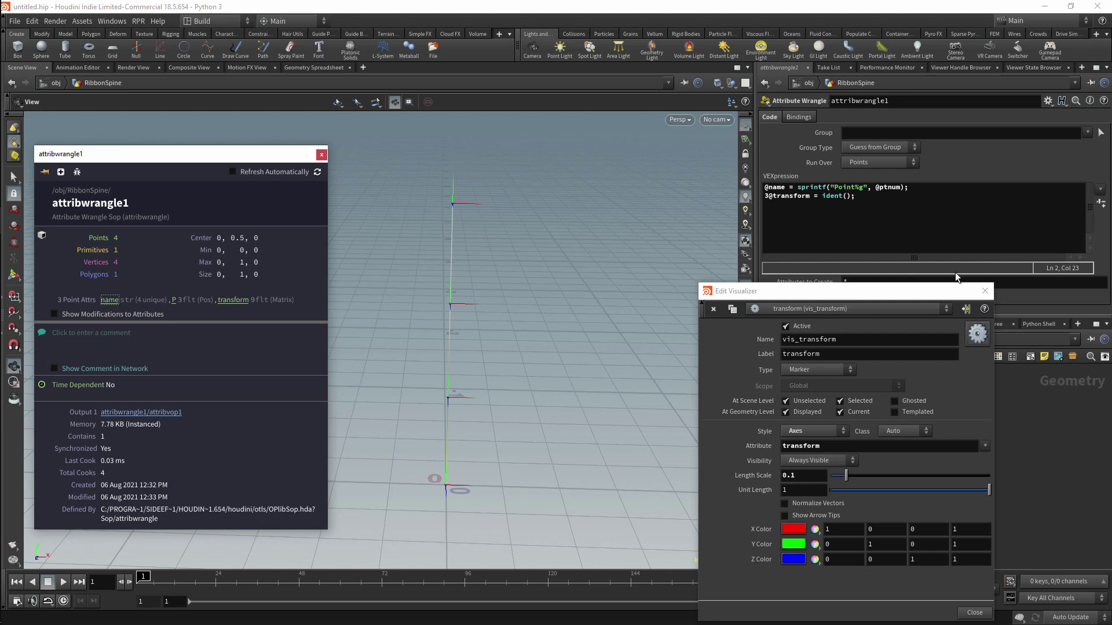
left_click(984, 291)
Step: Set the name visualizer to Marker type with a grey text colour
left_click(746, 468)
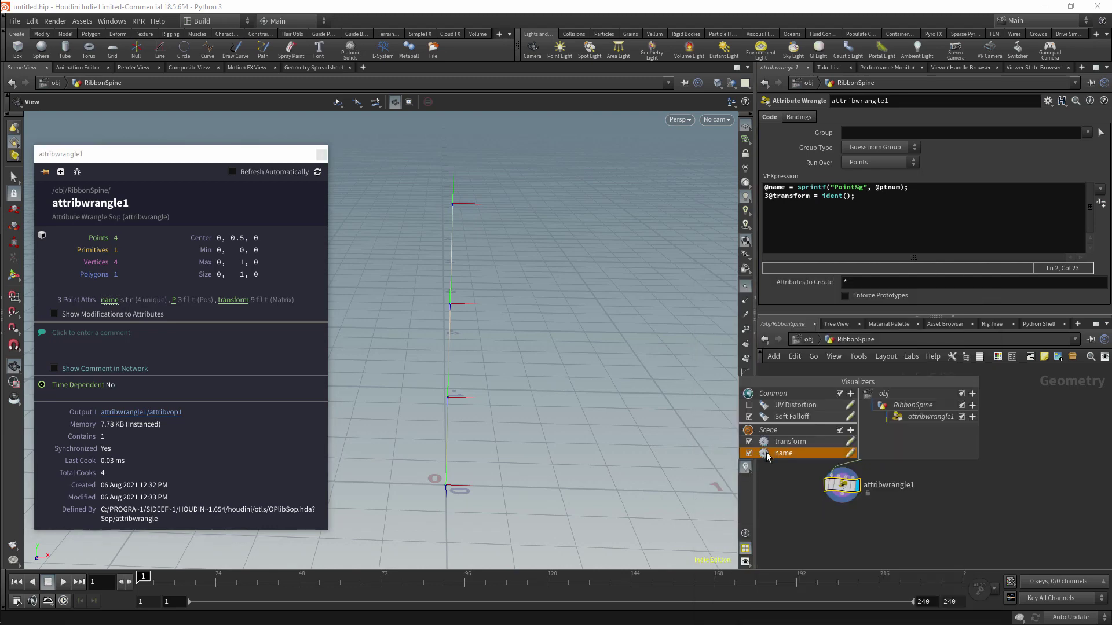
left_click(849, 453)
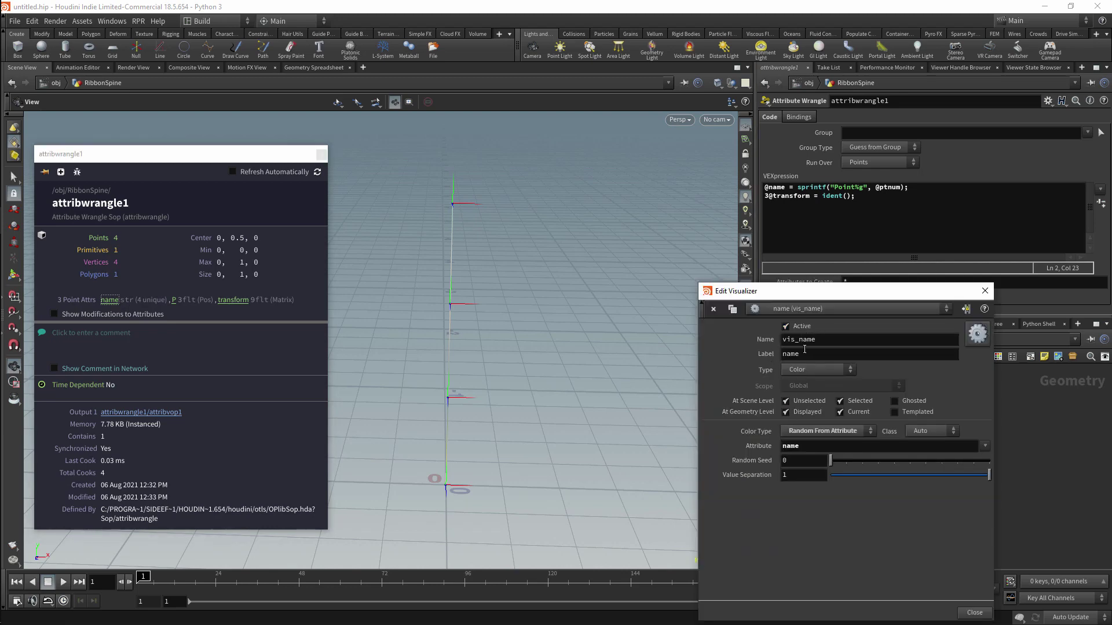
left_click(806, 373)
left_click(801, 380)
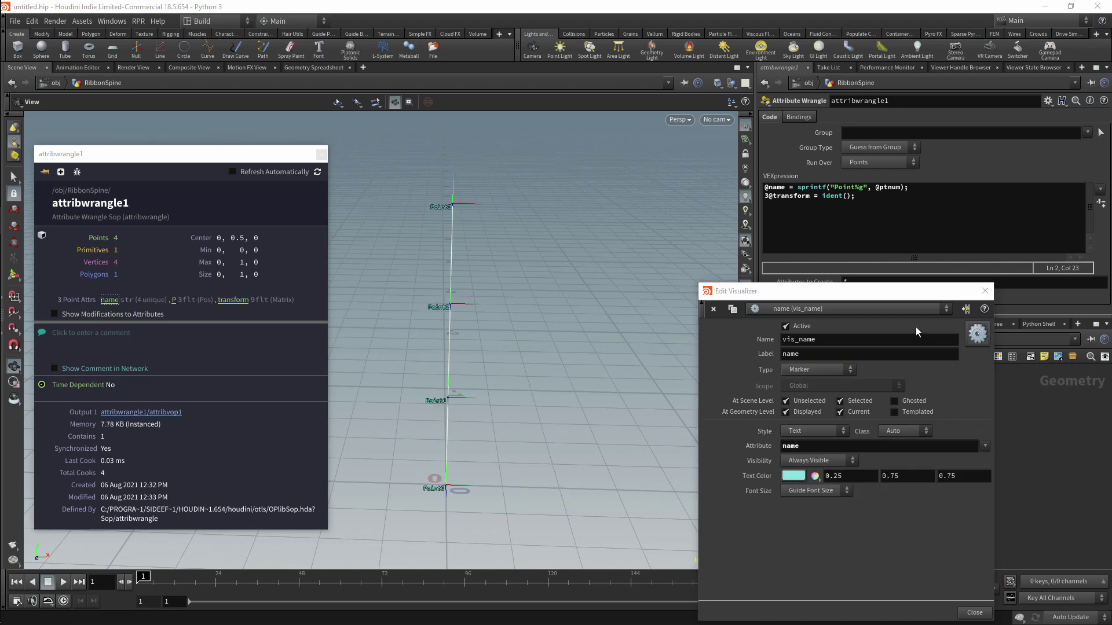
left_click(793, 475)
left_click(895, 453)
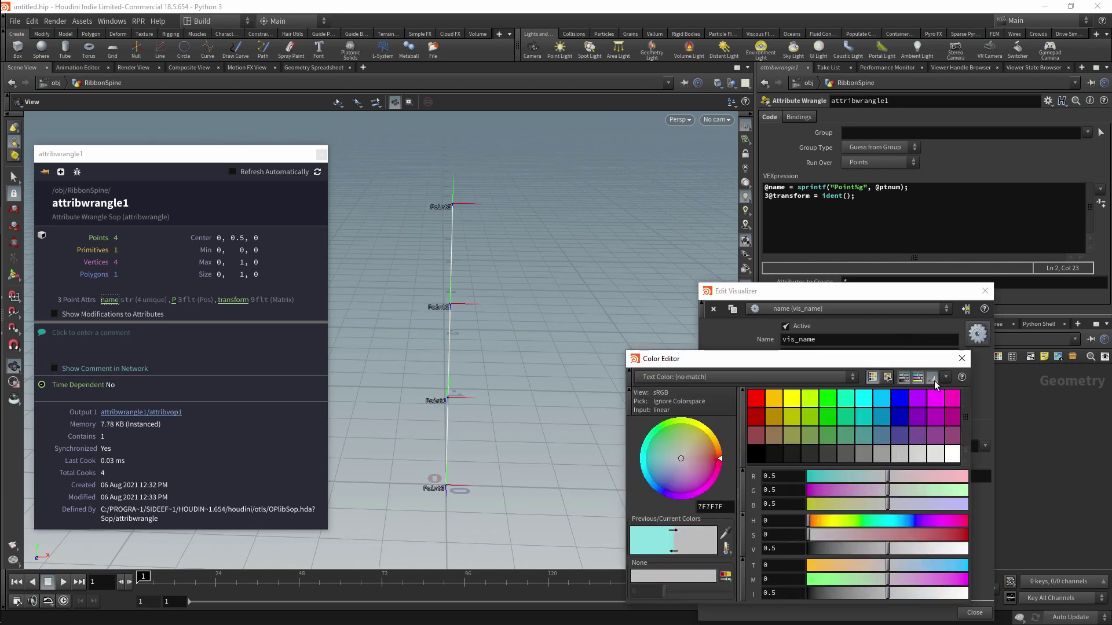
left_click(984, 291)
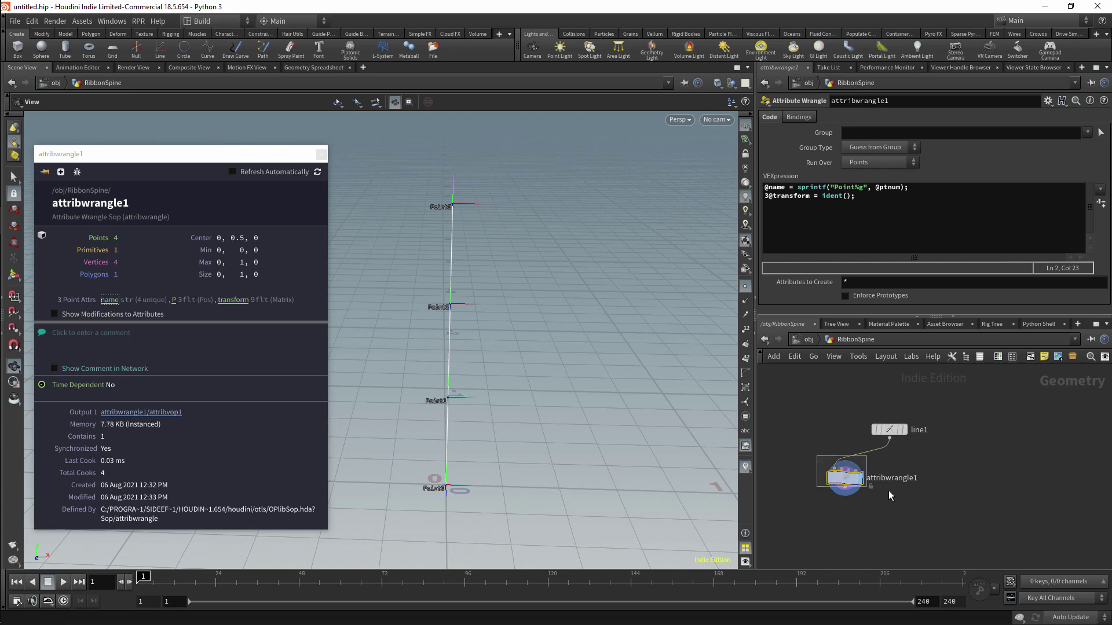
Step: Duplicate the wrangle and rename the two wrangles WranglePoints and WrangleControls
left_click_drag(857, 478, 968, 485, "alt")
double_click(902, 479)
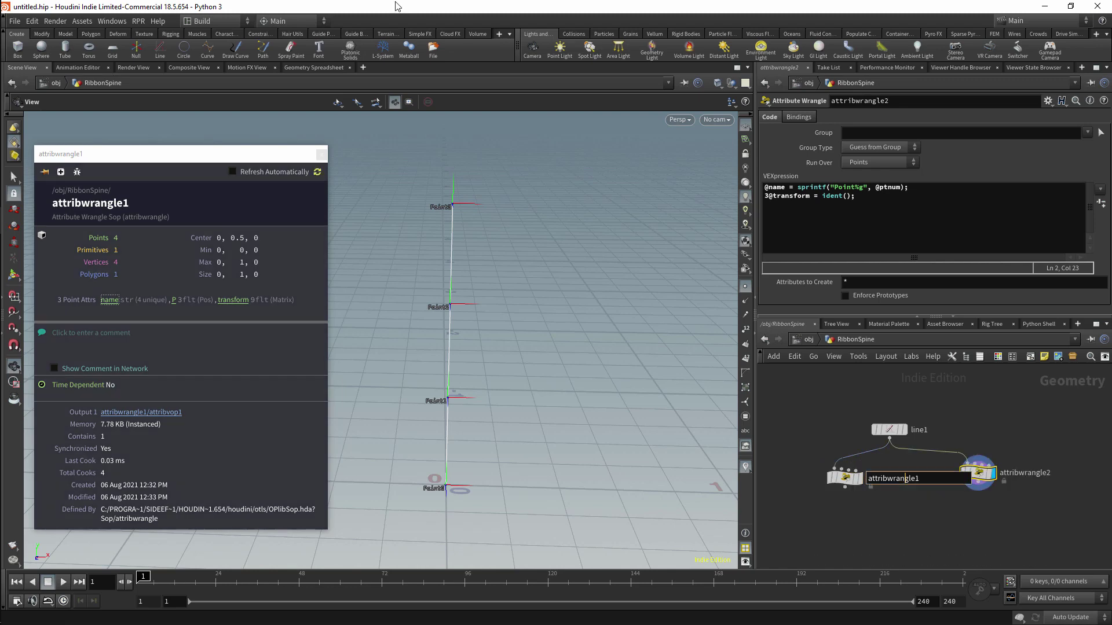
key("BackSpace")
key("BackSpace")
key("BackSpace")
key("BackSpace")
key("BackSpace")
key("BackSpace")
key("BackSpace")
key("BackSpace")
key("BackSpace")
key("BackSpace")
key("BackSpace")
key("BackSpace")
key("BackSpace")
key("BackSpace")
type("WranglePoints")
key("Tab")
type("WrangleControls")
key("Return")
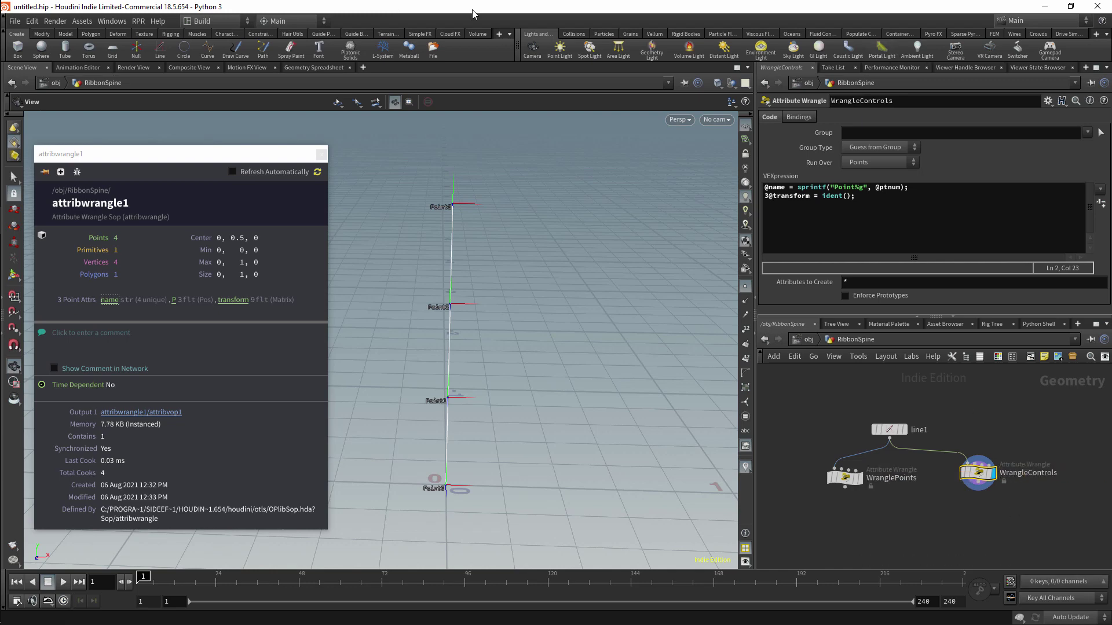
left_click_drag(977, 472, 966, 478)
Step: Change WrangleControls' name string from "Point%g" to "Controls%g" and rearrange the nodes
left_click(853, 187)
key("BackSpace")
key("BackSpace")
key("BackSpace")
key("BackSpace")
key("BackSpace")
type("Controls")
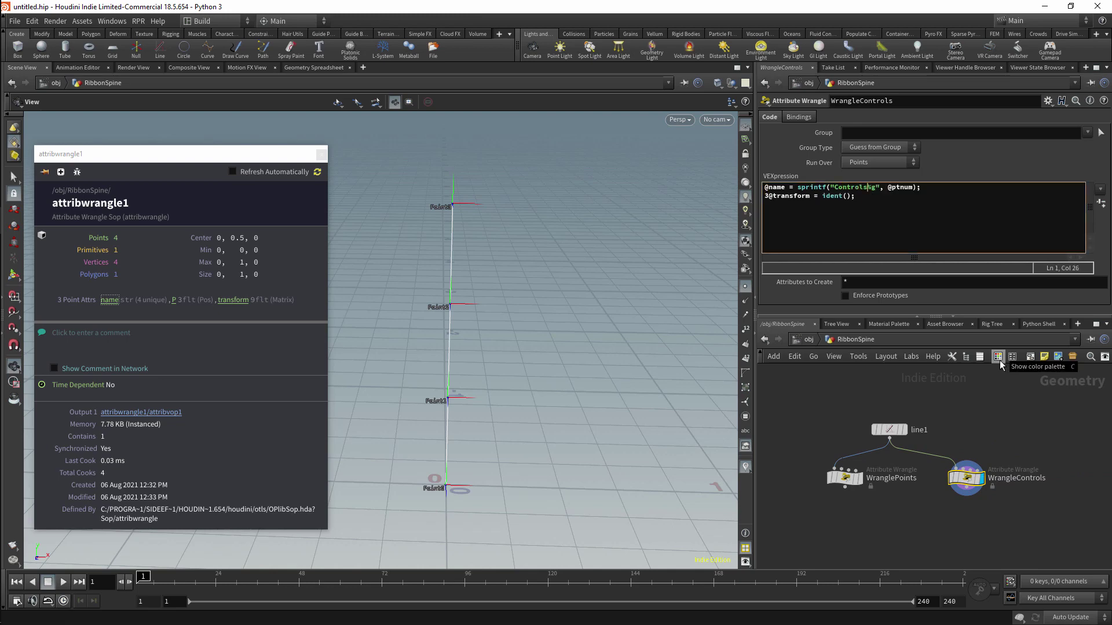
middle_click_drag(814, 517, 851, 491)
left_click_drag(883, 467, 883, 497)
Step: Insert a Resample between line1 and WranglePoints with Maximum Segments 8, displaying WranglePoints
key("Tab")
type("resam")
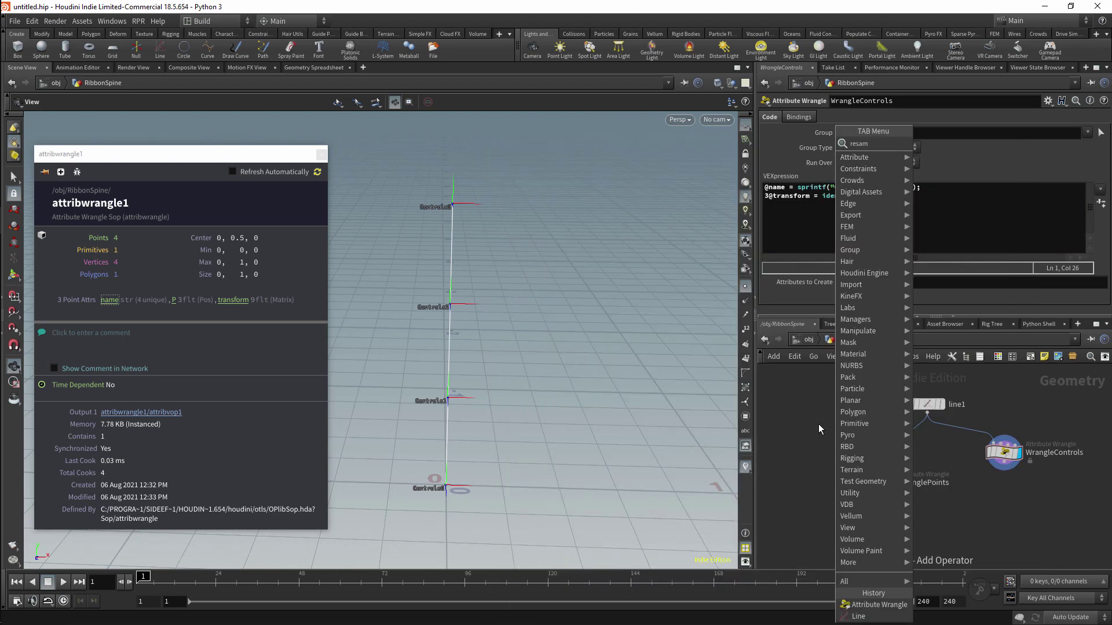
key("Return")
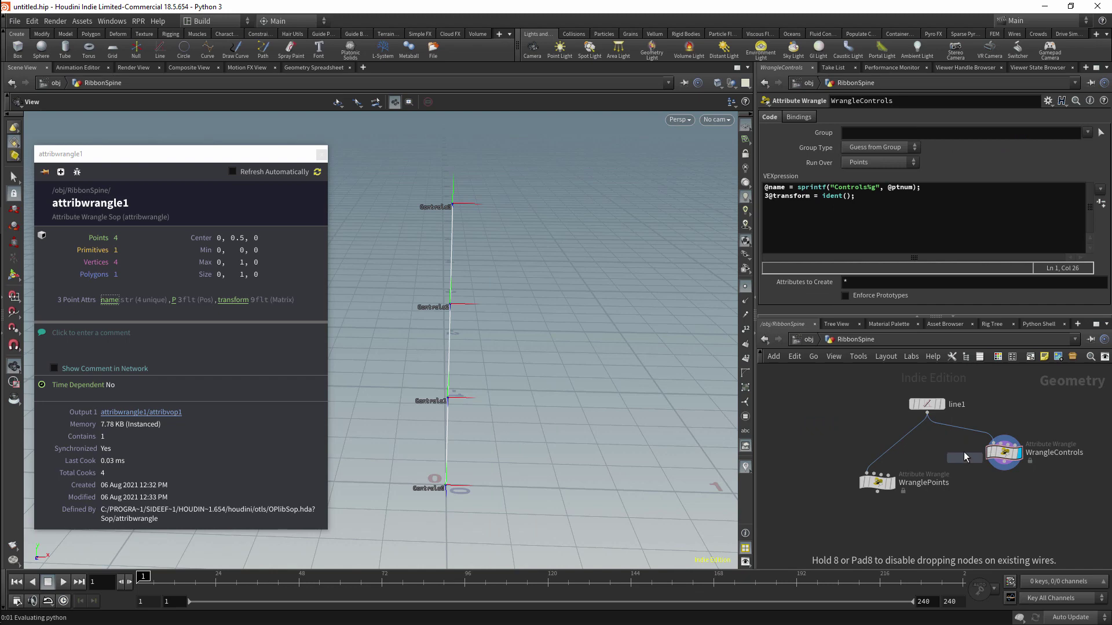
left_click(892, 452)
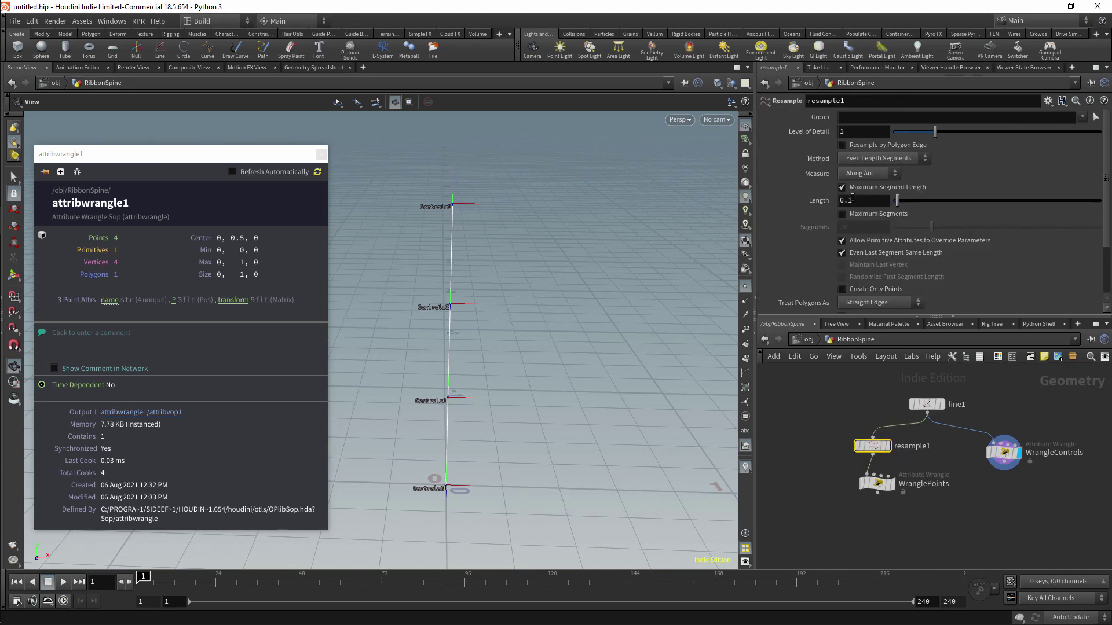
left_click(843, 189)
left_click(843, 214)
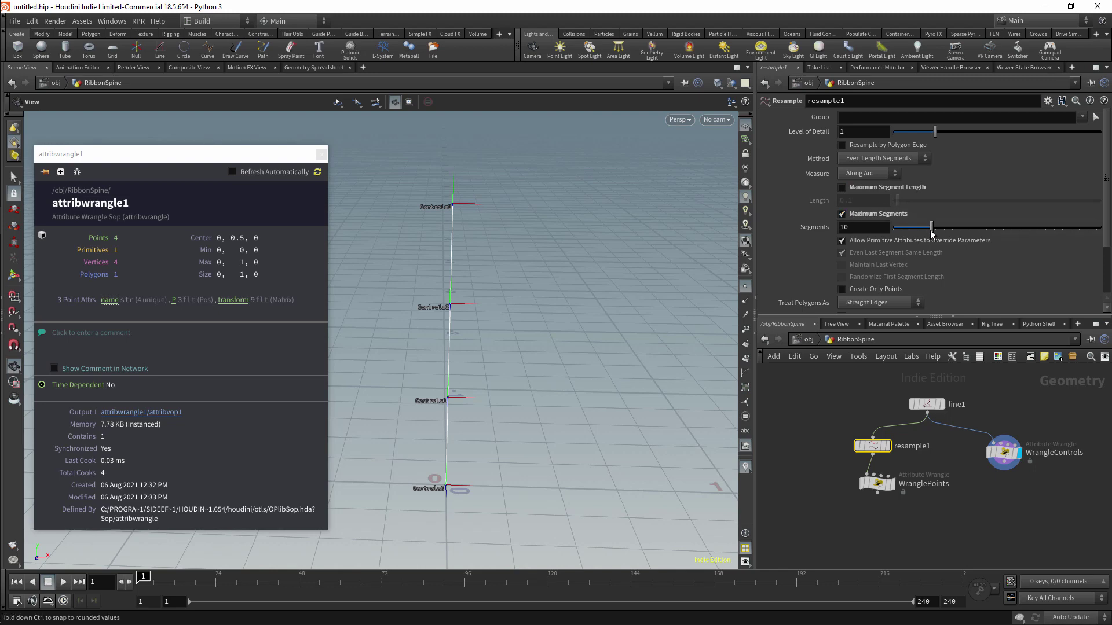
left_click_drag(930, 234, 916, 228)
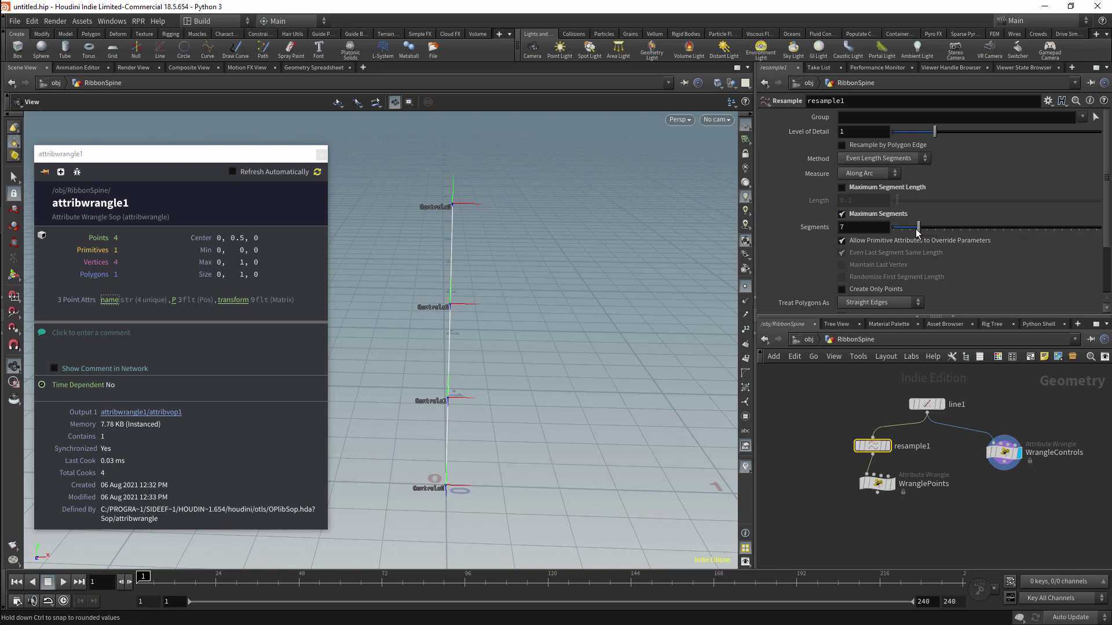
left_click(895, 488)
left_click_drag(914, 228, 922, 232)
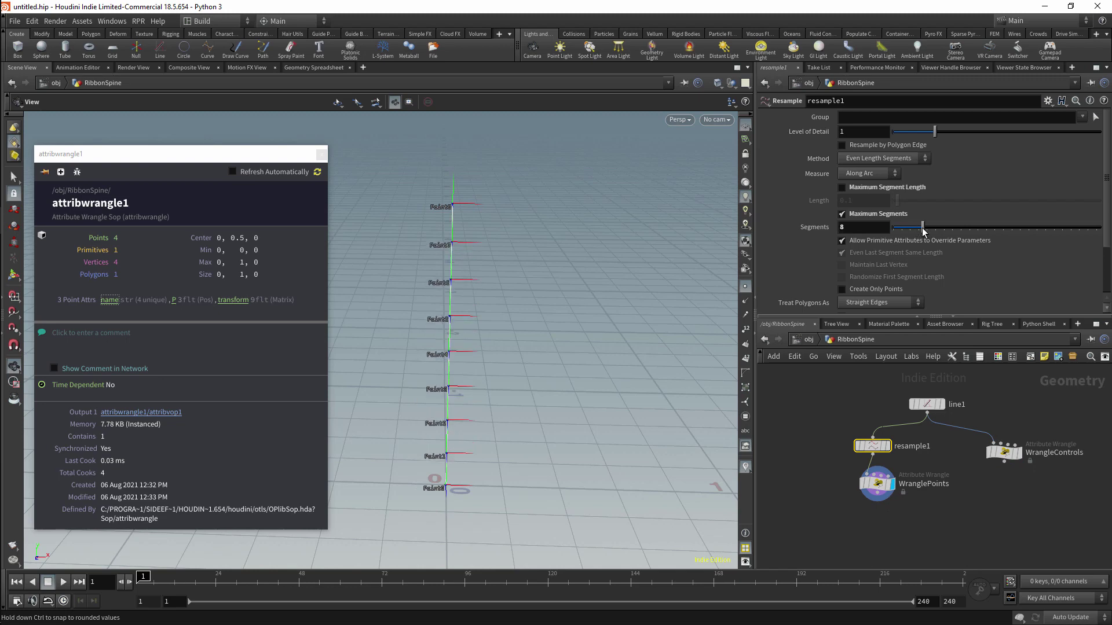
scroll(869, 429, "down", 6)
scroll(843, 454, "up", 2)
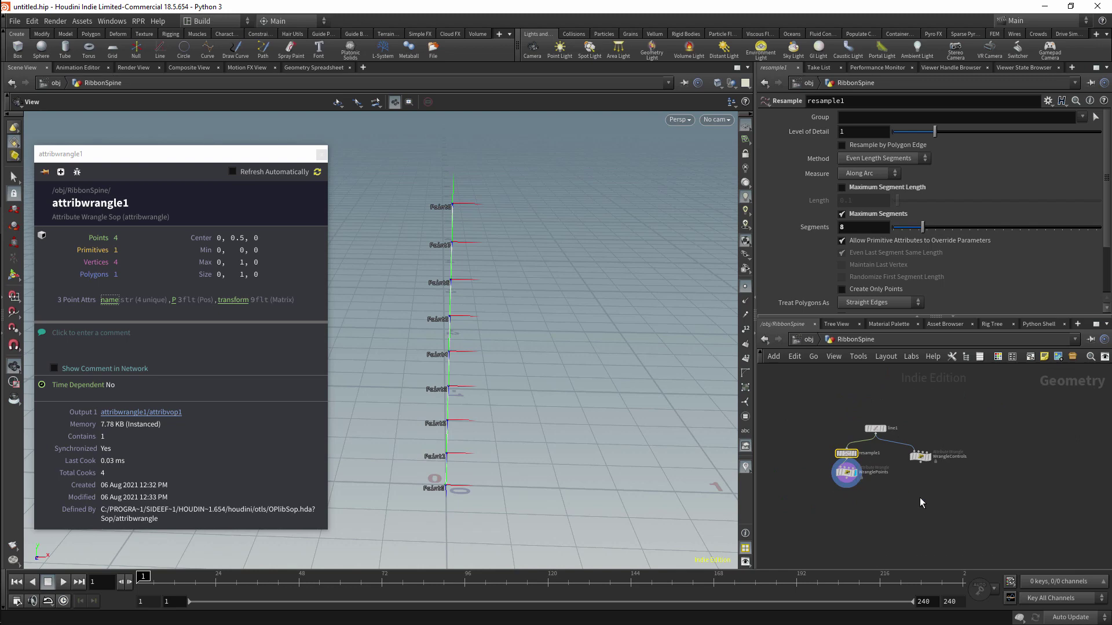
Step: Add a Reparent Joints node under WrangleControls with three joint/parent entries
key("Tab")
type("rep")
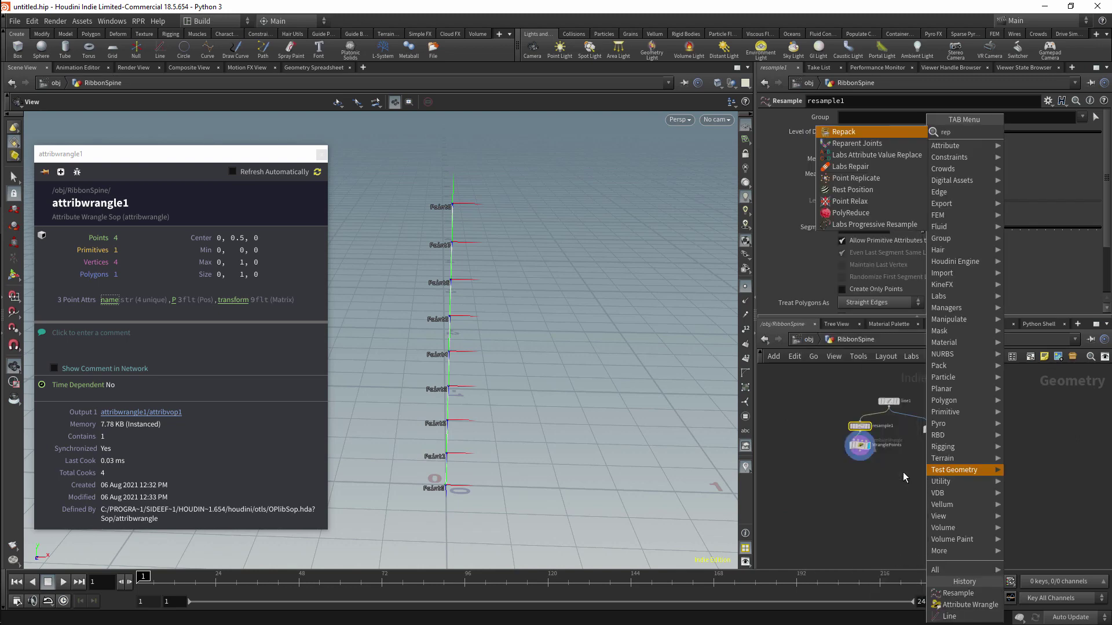
type("ar")
key("Return")
left_click(933, 451)
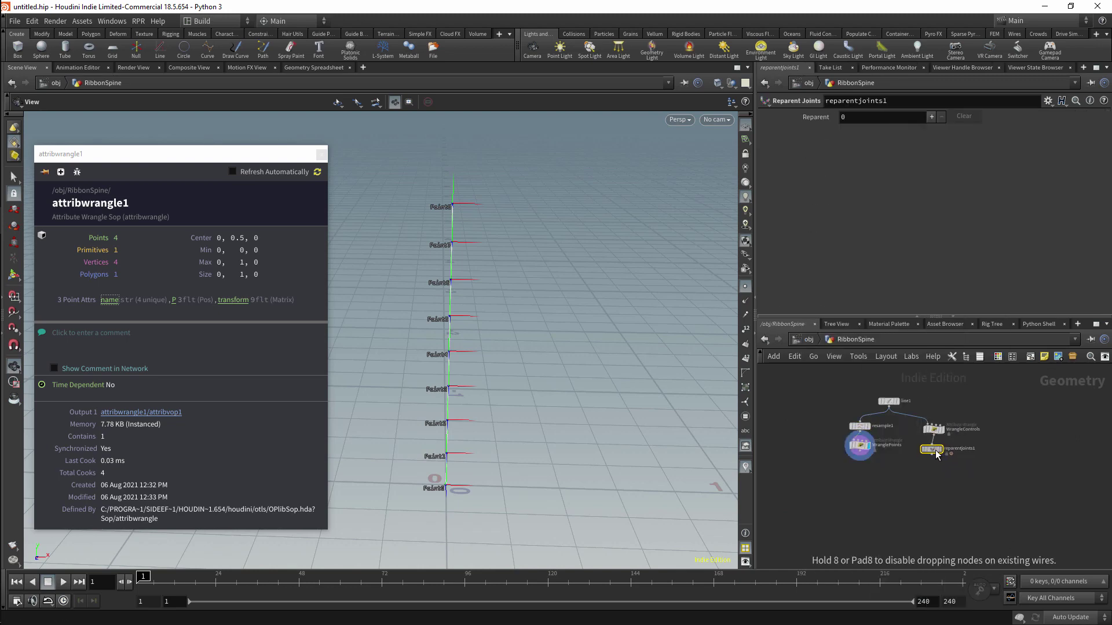
left_click(931, 117)
left_click(932, 117)
left_click(932, 116)
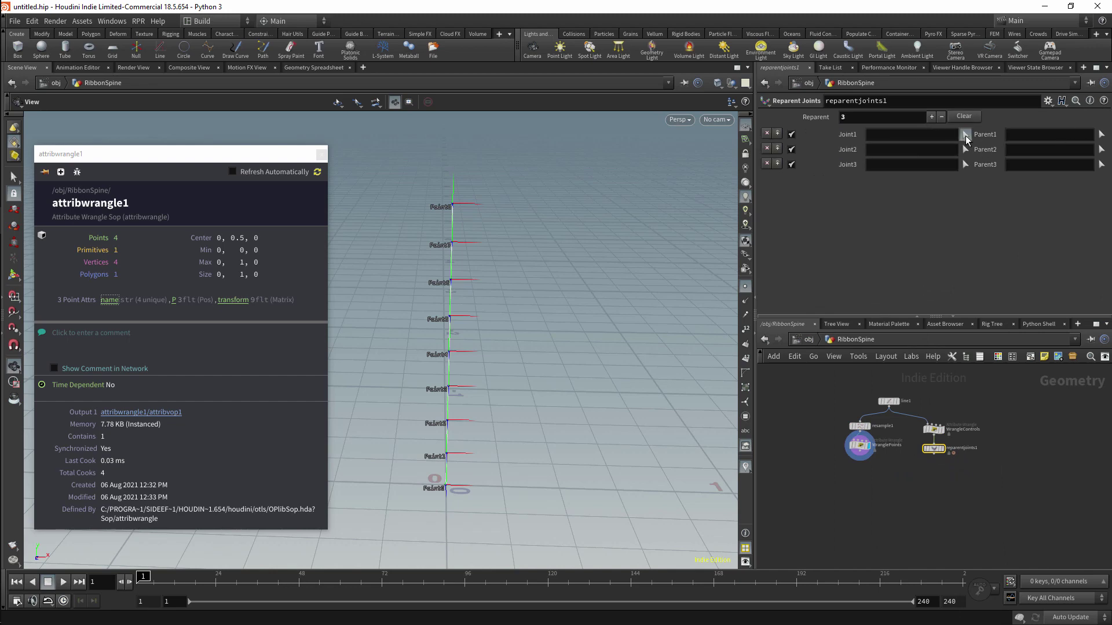
Step: Pick Controls3 as the first joint and parent Controls1 to Controls0
left_click(965, 135)
left_click_drag(499, 184, 412, 237)
key("Return")
left_click(965, 150)
left_click(481, 458)
key("Return")
left_click(1101, 149)
left_click(446, 488)
key("Return")
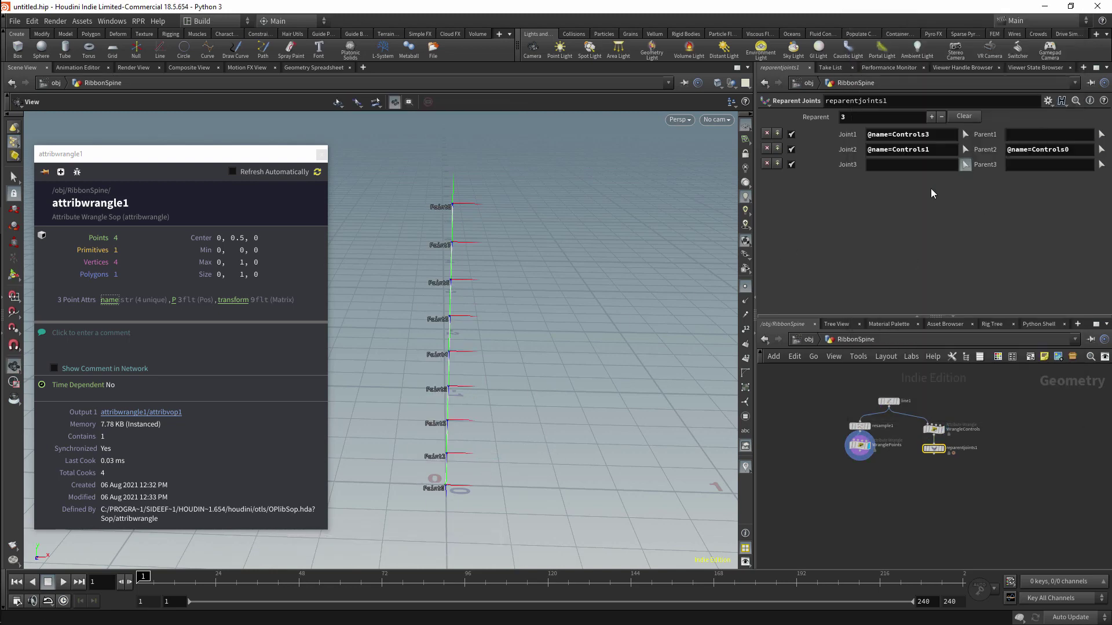
Step: Parent the third joint, Controls2, to Controls3
left_click(450, 305)
key("Return")
left_click(1102, 165)
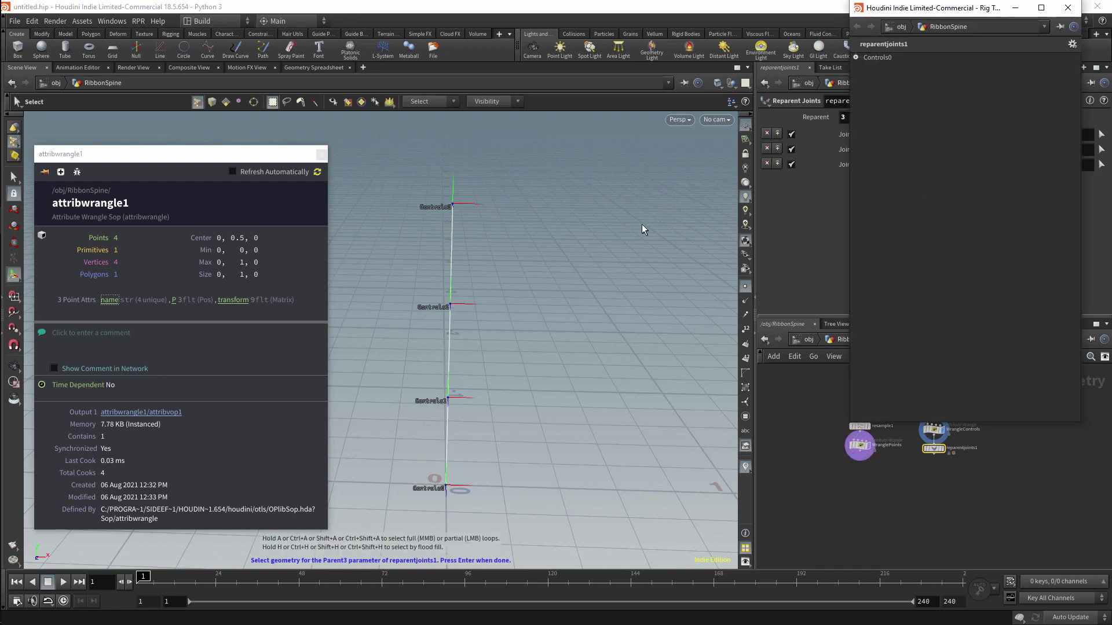
left_click(451, 206)
key("Return")
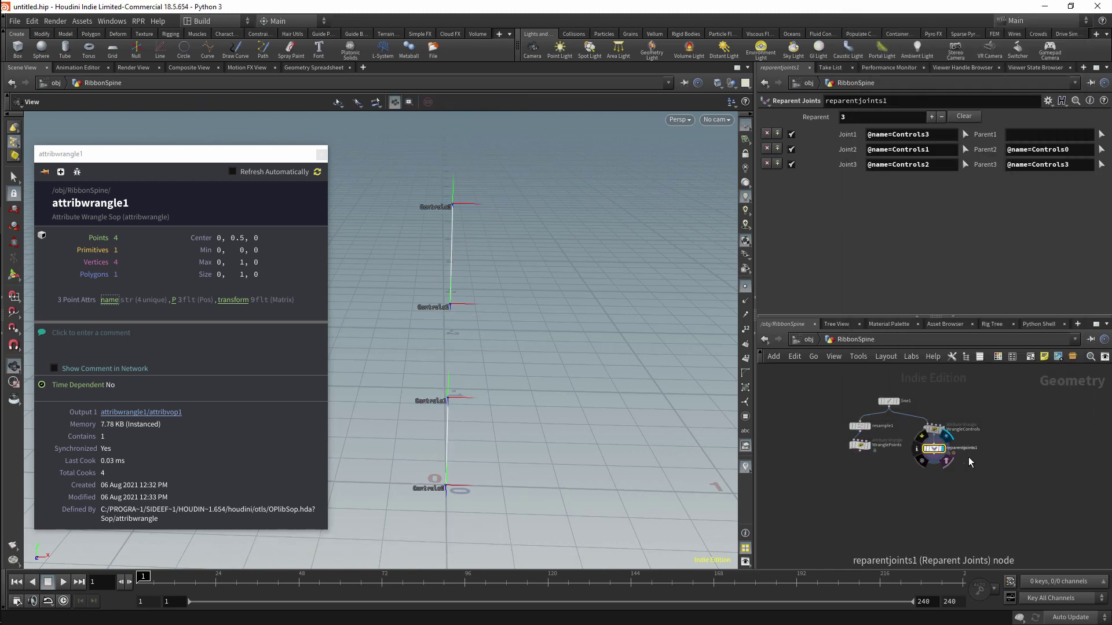
key("Tab")
Step: Add a Rig Pose node below reparentjoints1 and save the scene as RibbonSpine.hiplc
type("r")
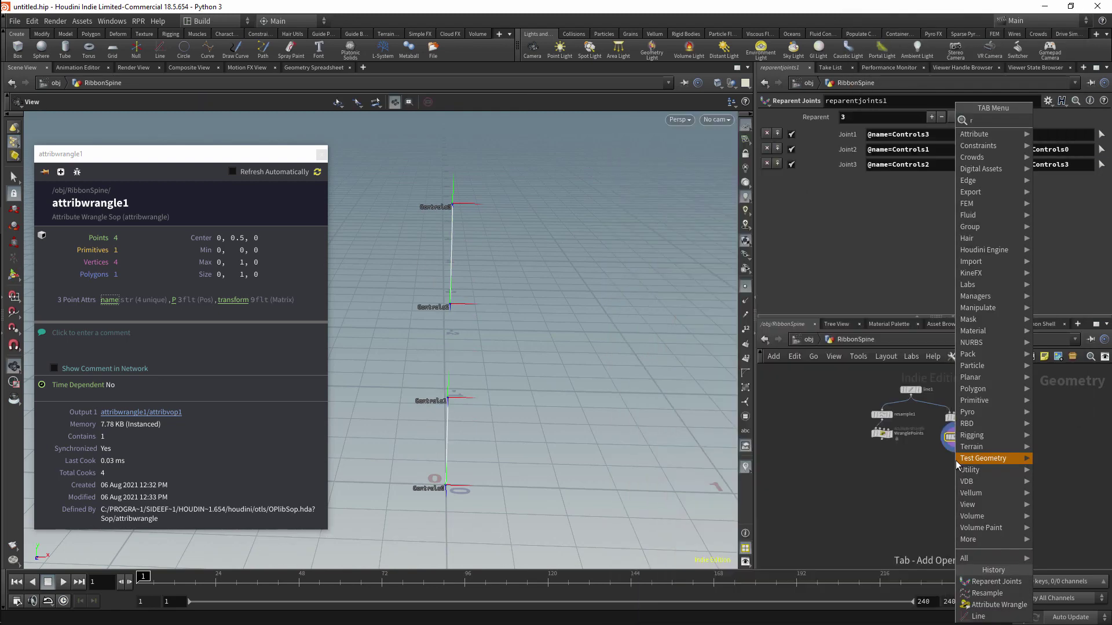
type("ig pose")
key("Return")
left_click(956, 460)
key("ctrl+s")
Step: Add a displayed Rig Attribute VOP fed by WranglePoints and rigpose1
scroll(884, 467, "up", 3)
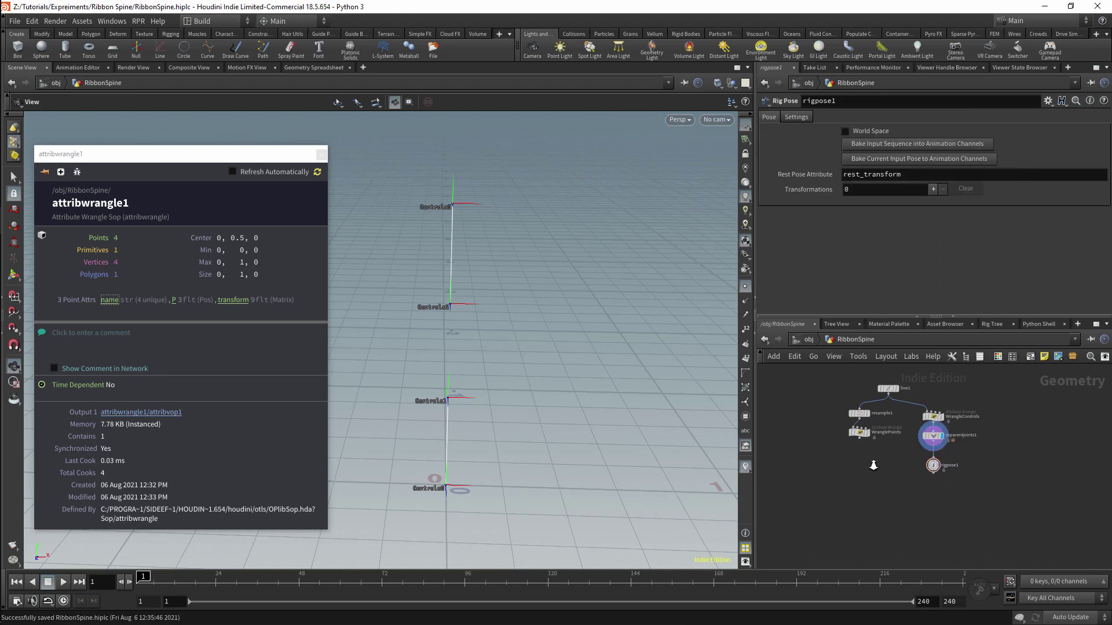
key("Tab")
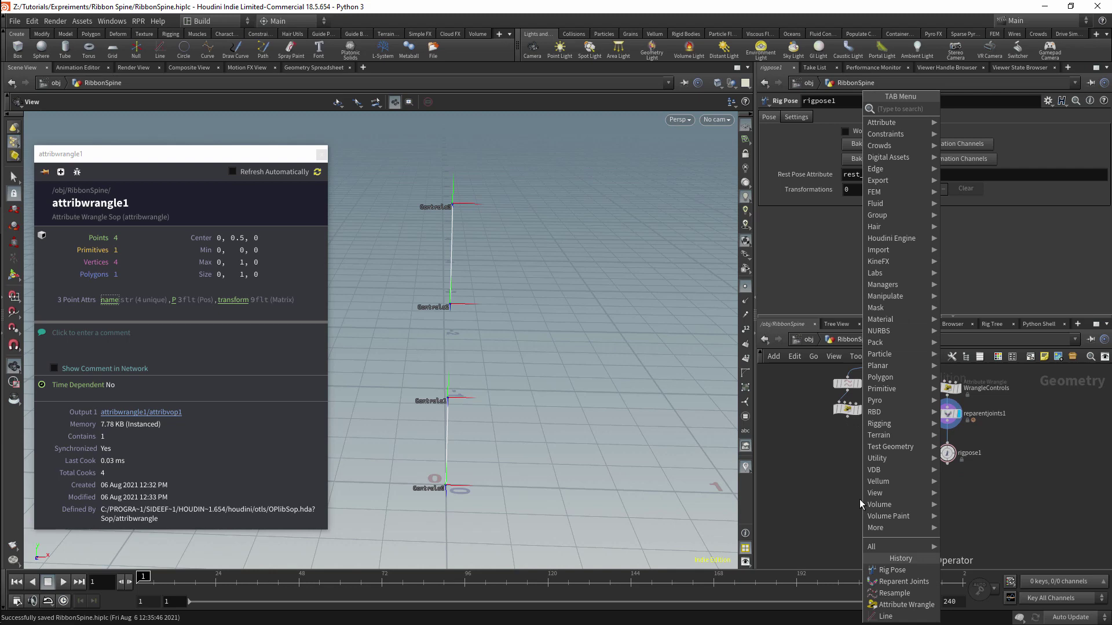
type("null")
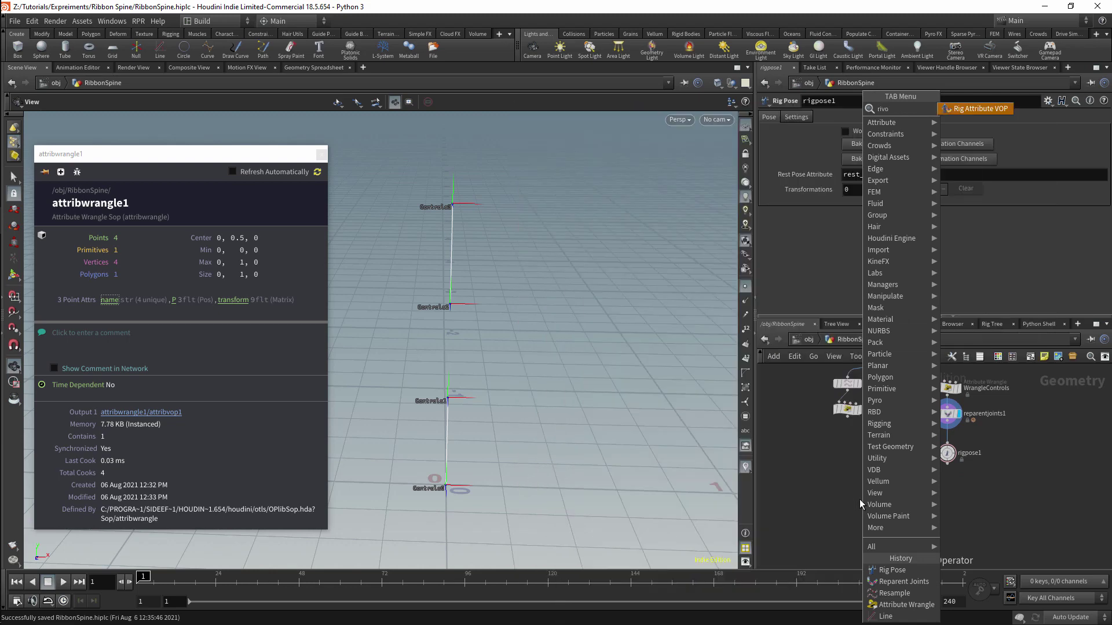
key("Return")
left_click(863, 496)
left_click_drag(847, 418, 864, 494)
left_click_drag(947, 462, 877, 512)
left_click(876, 501)
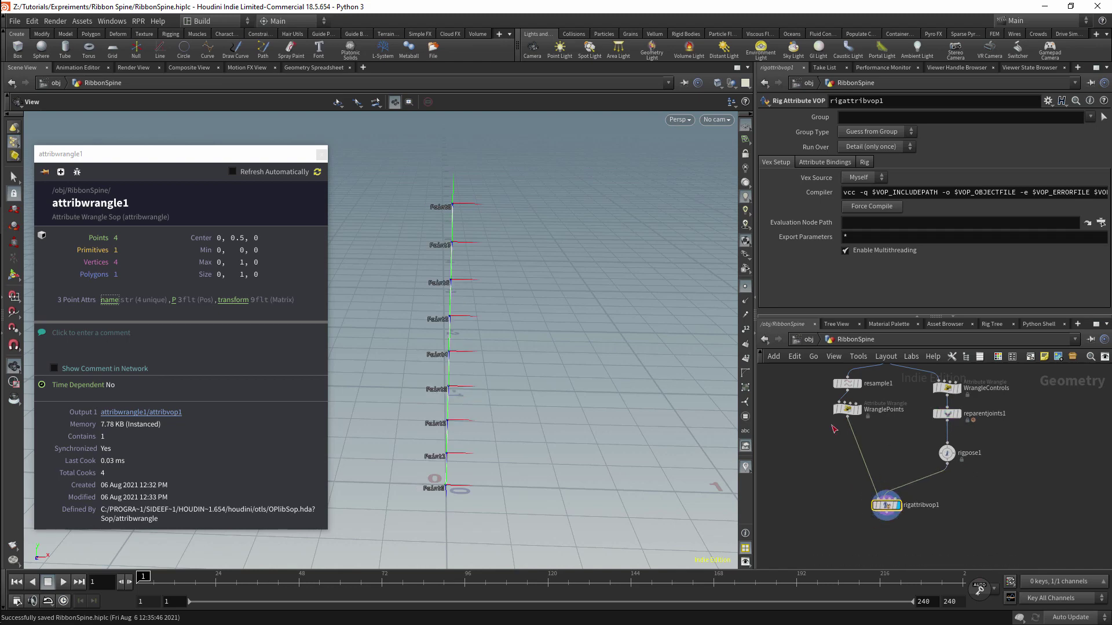
Step: Inside rigattribvop1, add a Curve Solver and a Set Point Transforms node wired from solvecurve1
double_click(886, 507)
key("Tab")
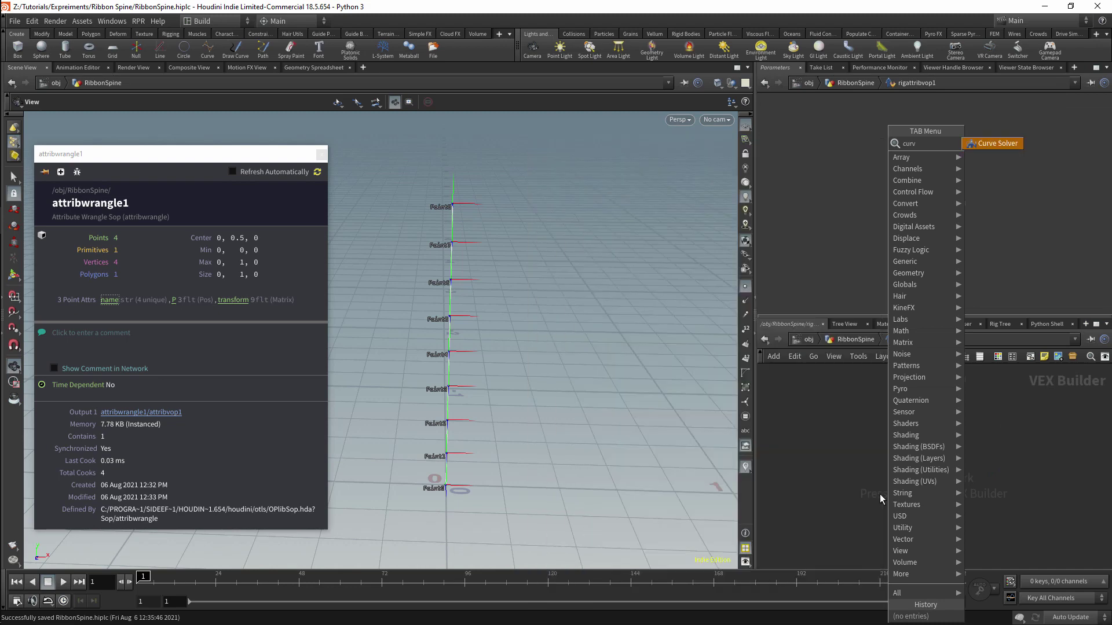
key("Escape")
left_click(894, 437)
key("Tab")
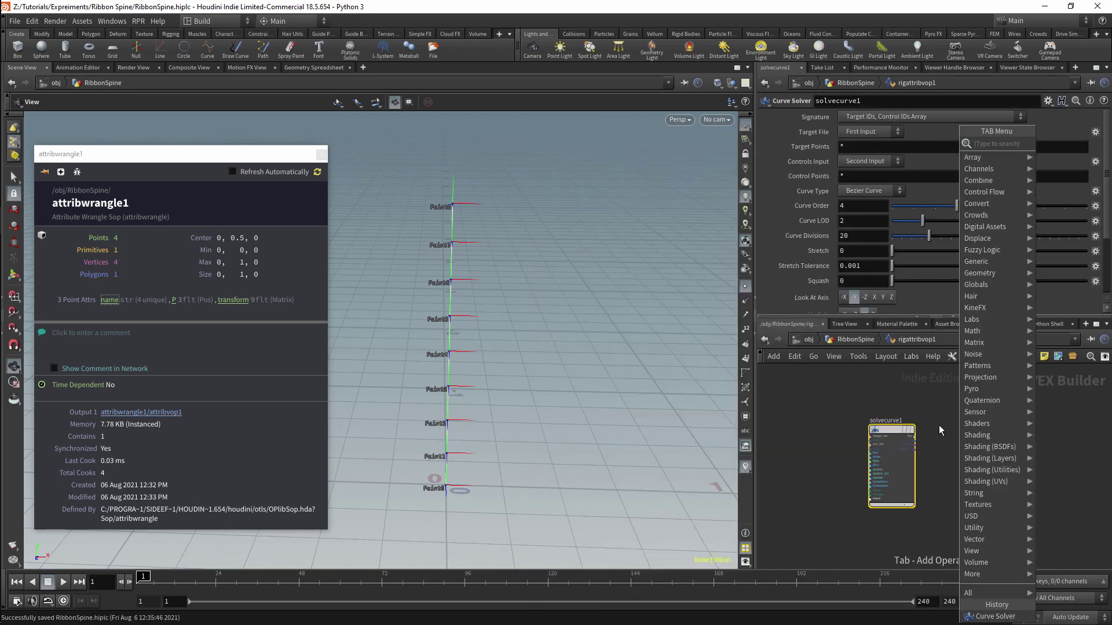
type("set point")
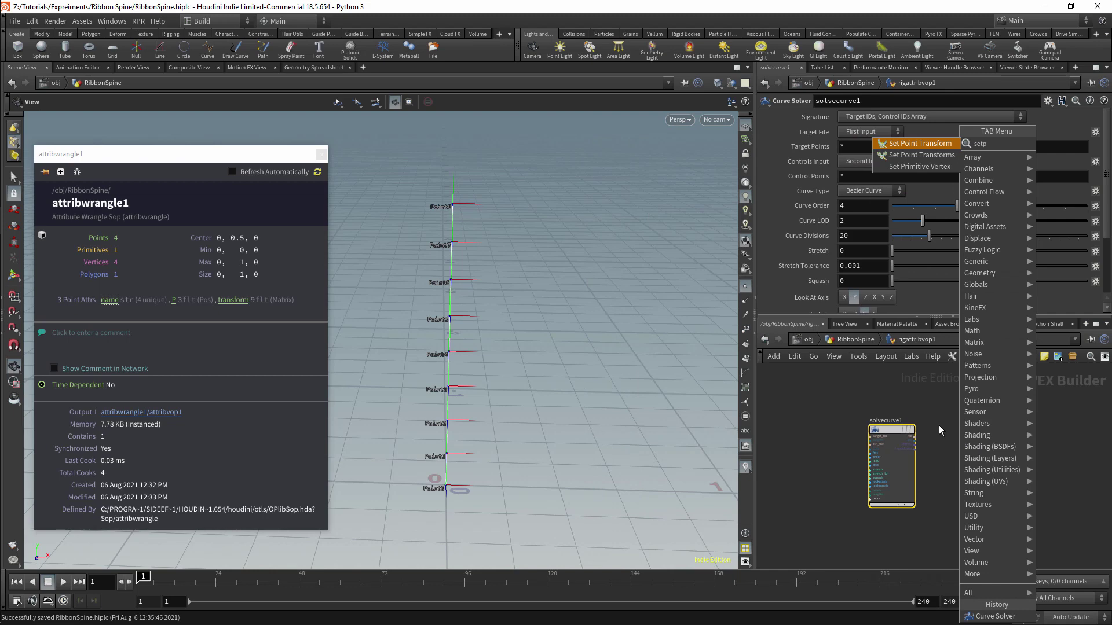
key("Return")
left_click(939, 425)
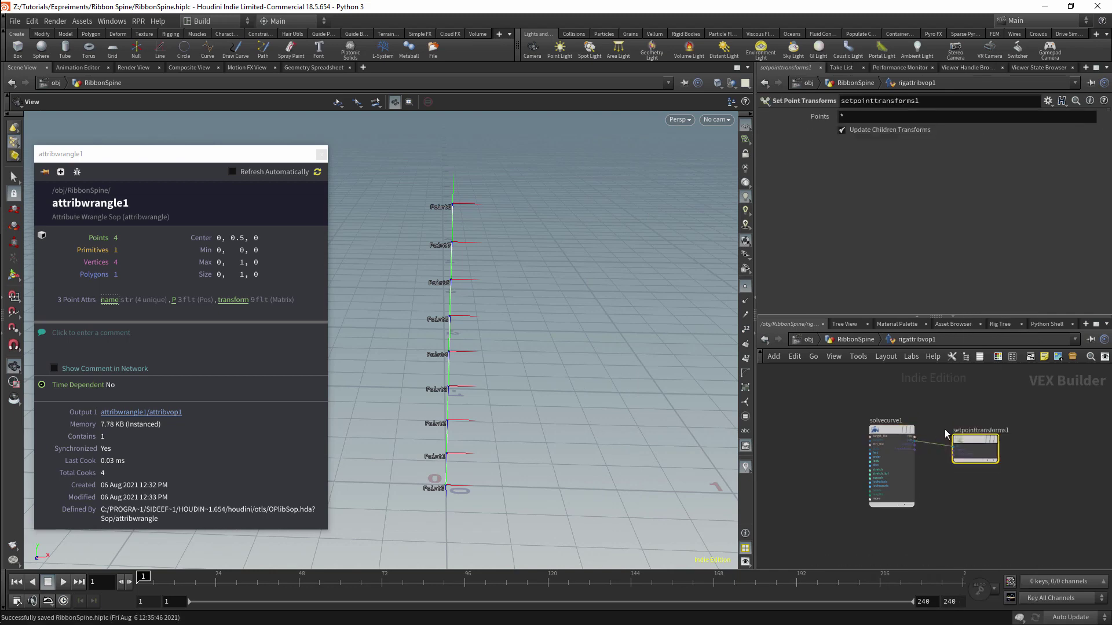
scroll(904, 458, "up", 2)
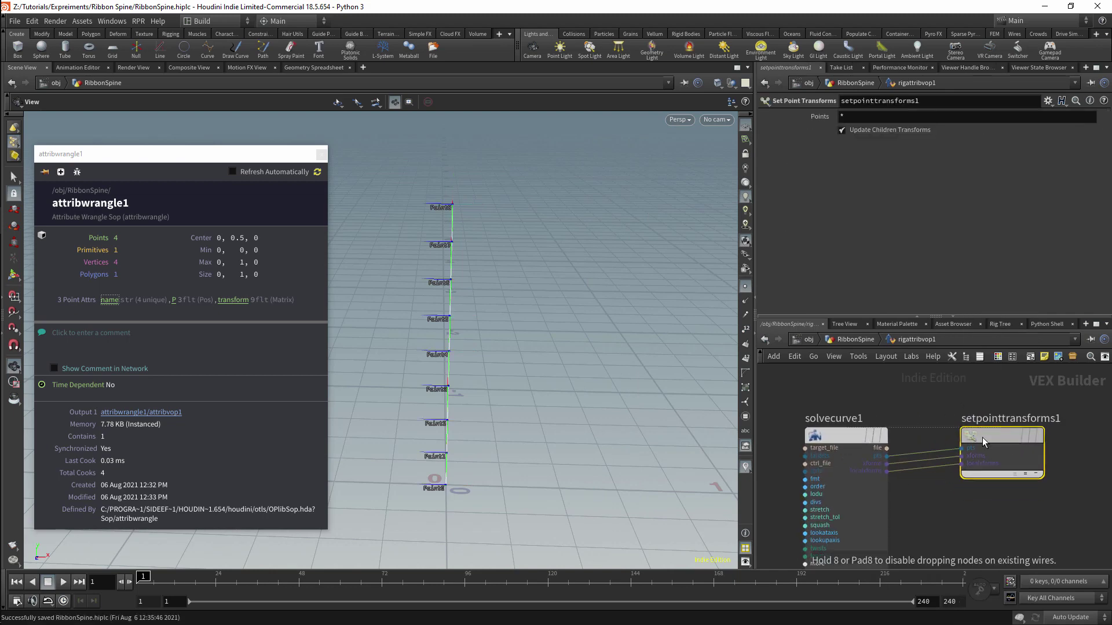
scroll(973, 406, "down", 3)
Step: Add a Get Point Transforms node wired into solvecurve1's targets input
key("Tab")
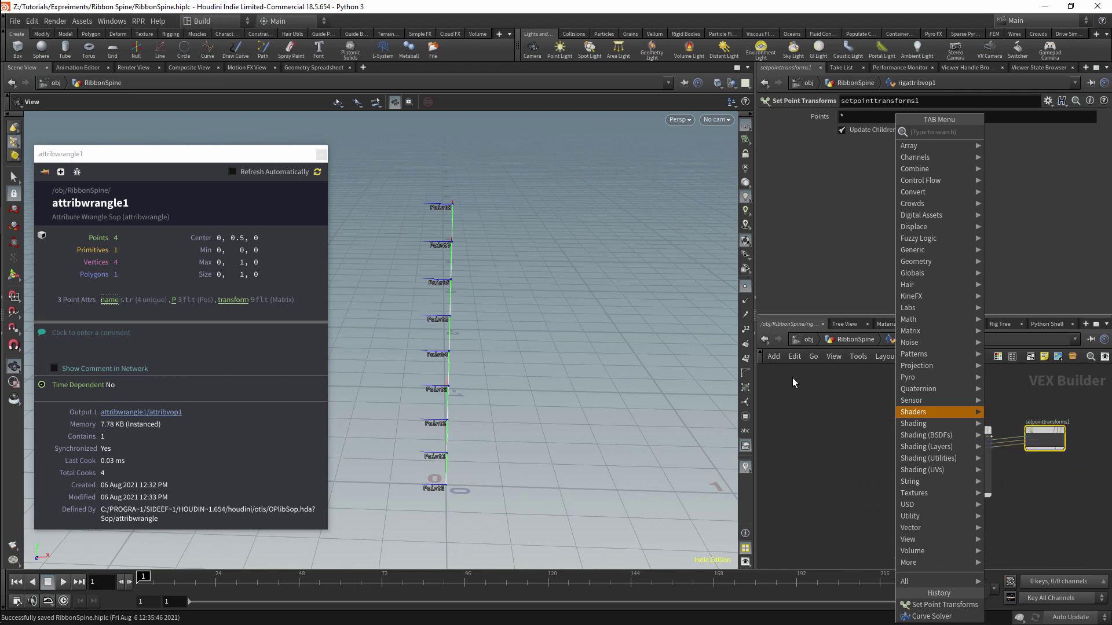
type("get")
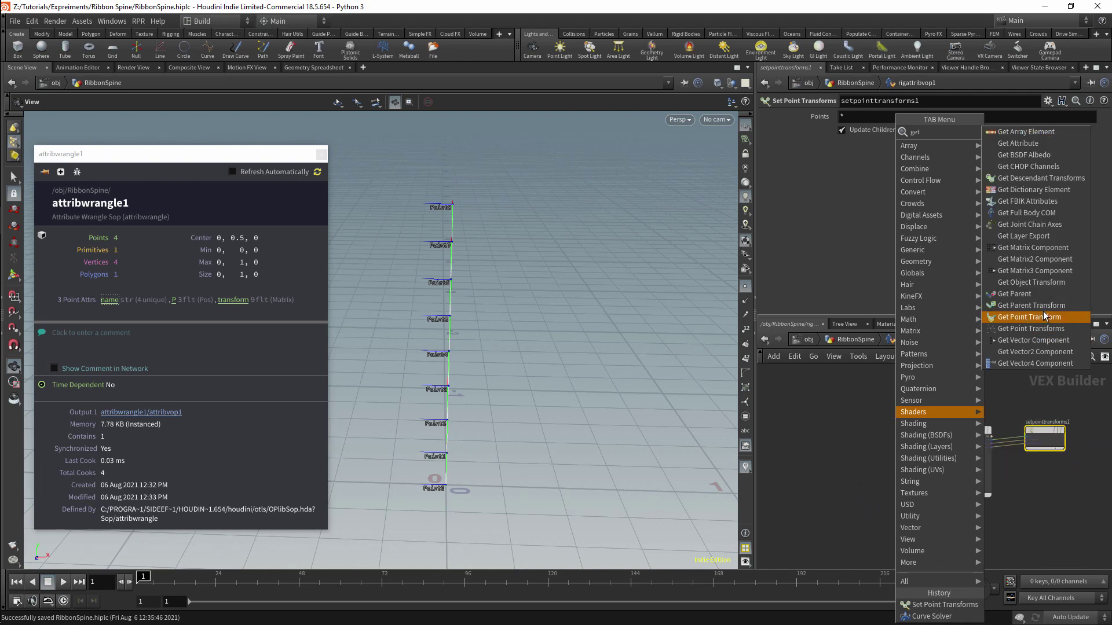
left_click(1041, 330)
left_click(891, 433)
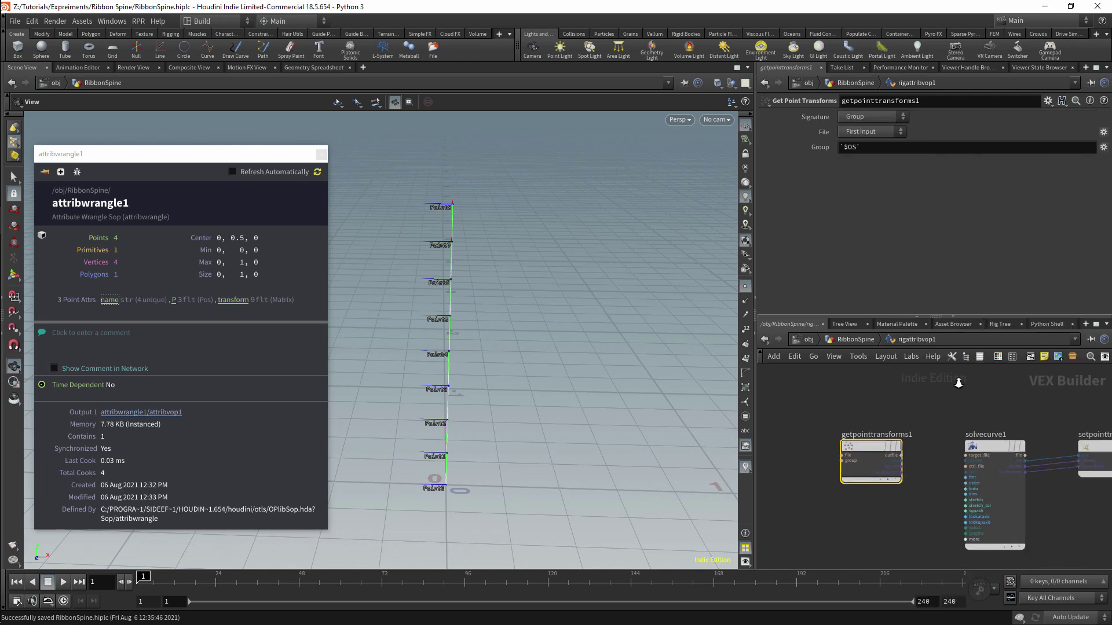
scroll(909, 451, "up", 3)
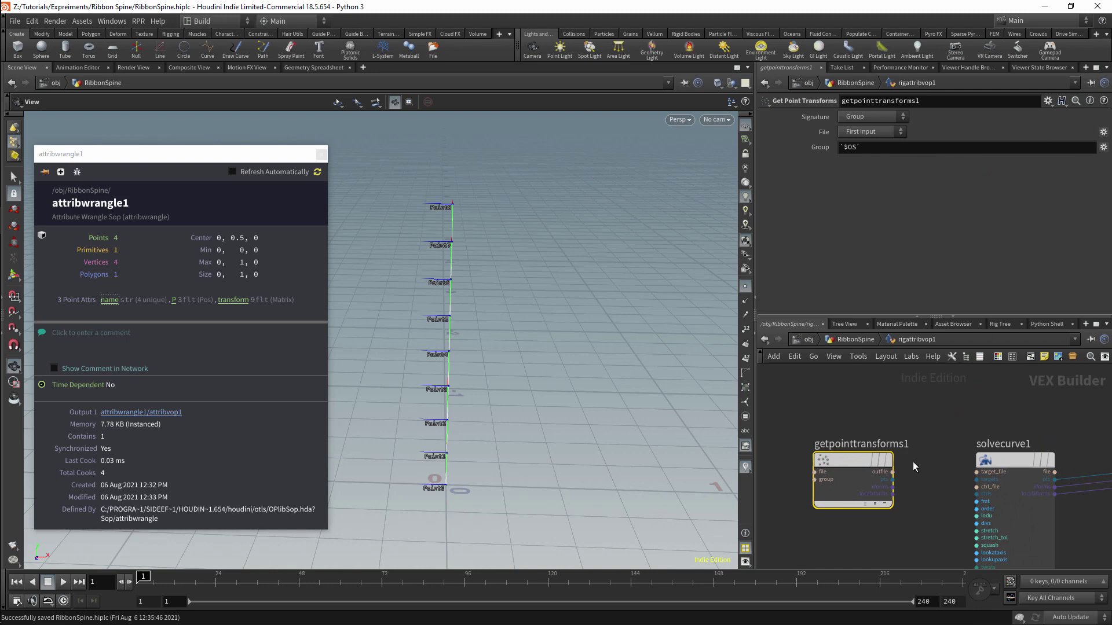
left_click_drag(893, 479, 976, 479)
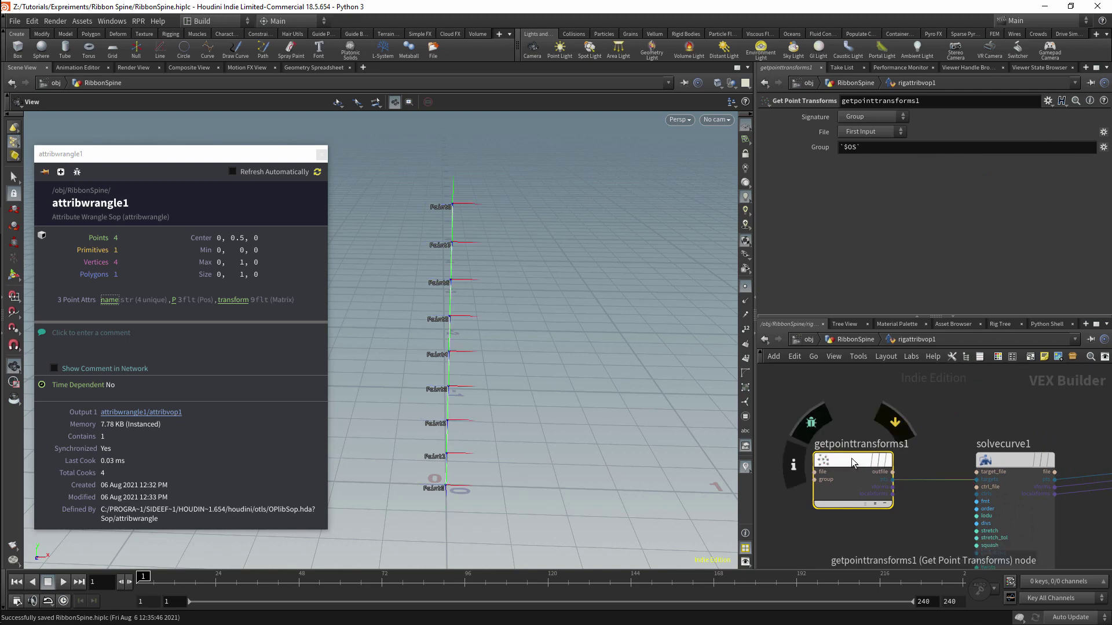
left_click_drag(851, 457, 822, 402)
Step: Set getpointtransforms1's Group to * so it reads all points
double_click(868, 147)
type("*")
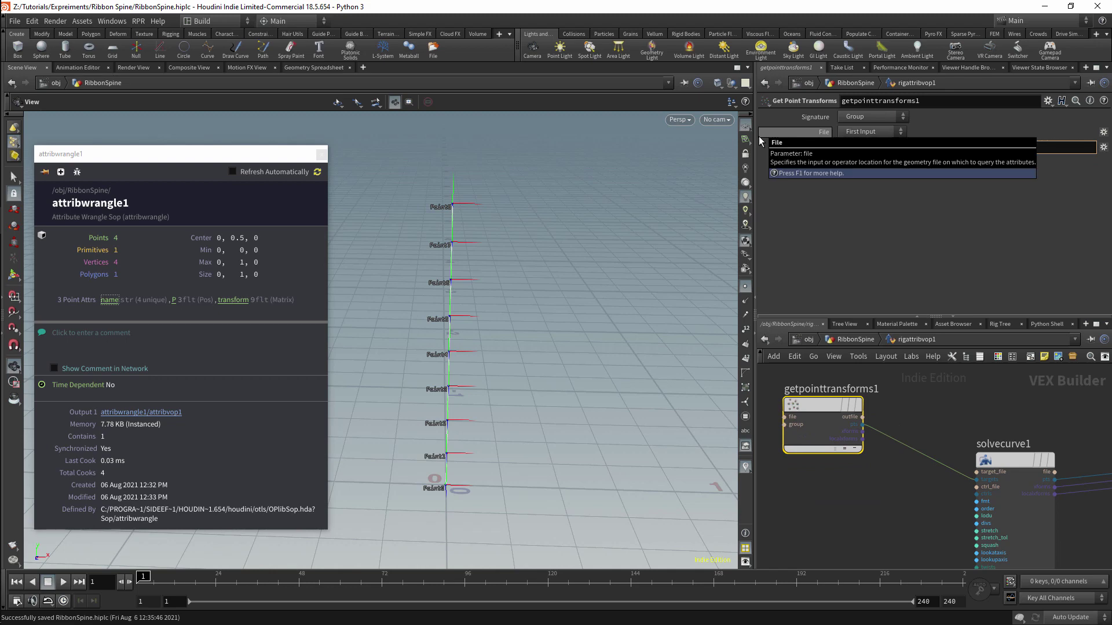
key("Return")
left_click(928, 378)
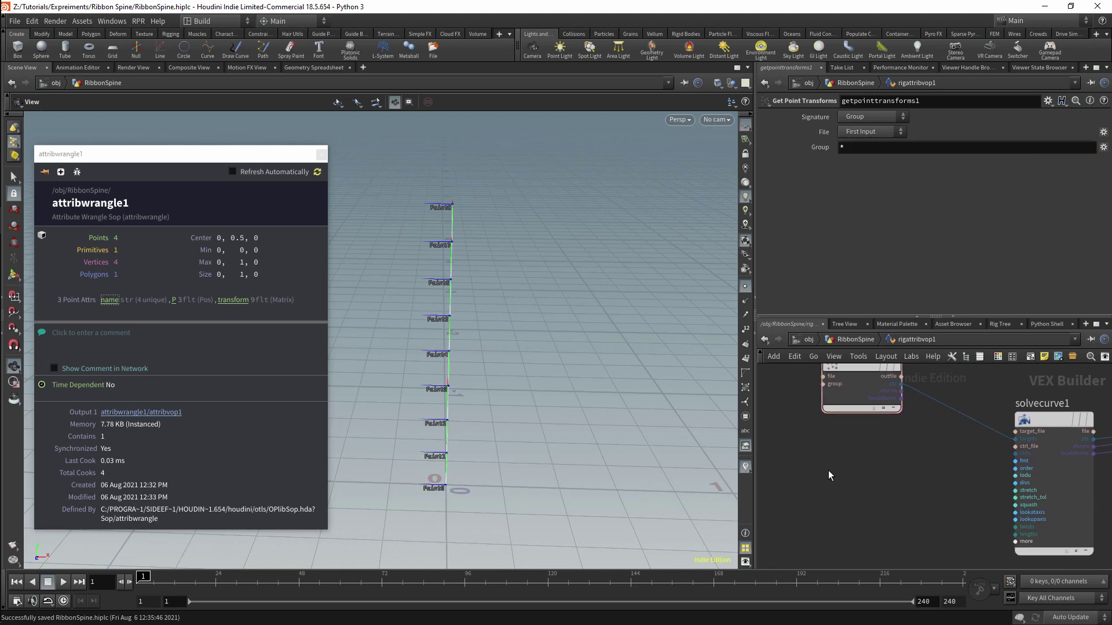
left_click(852, 340)
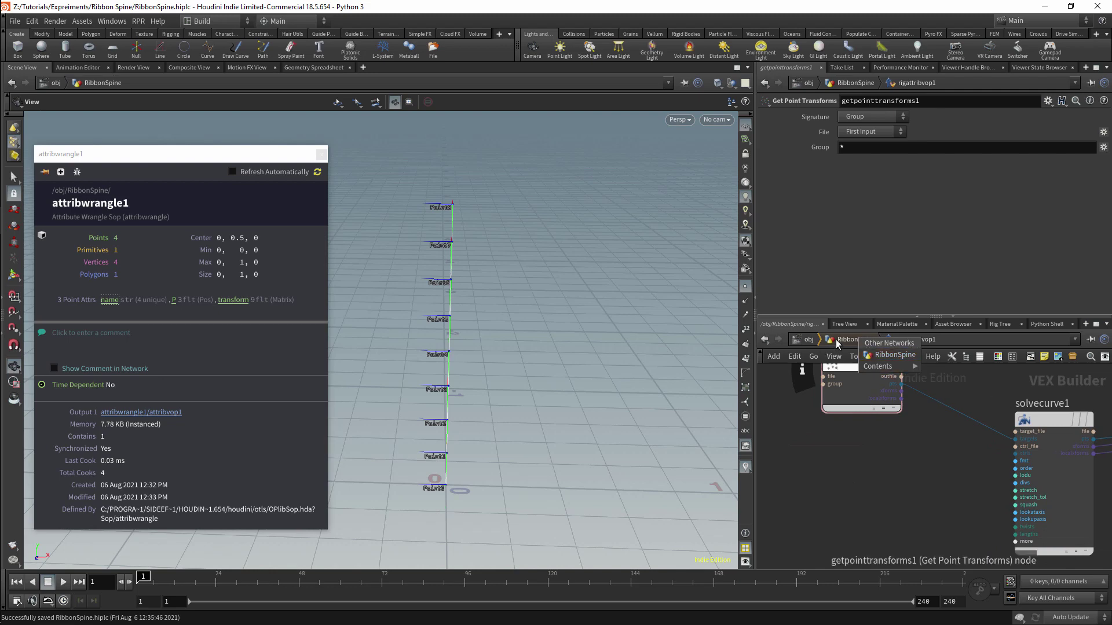
left_click(840, 340)
left_click(955, 453)
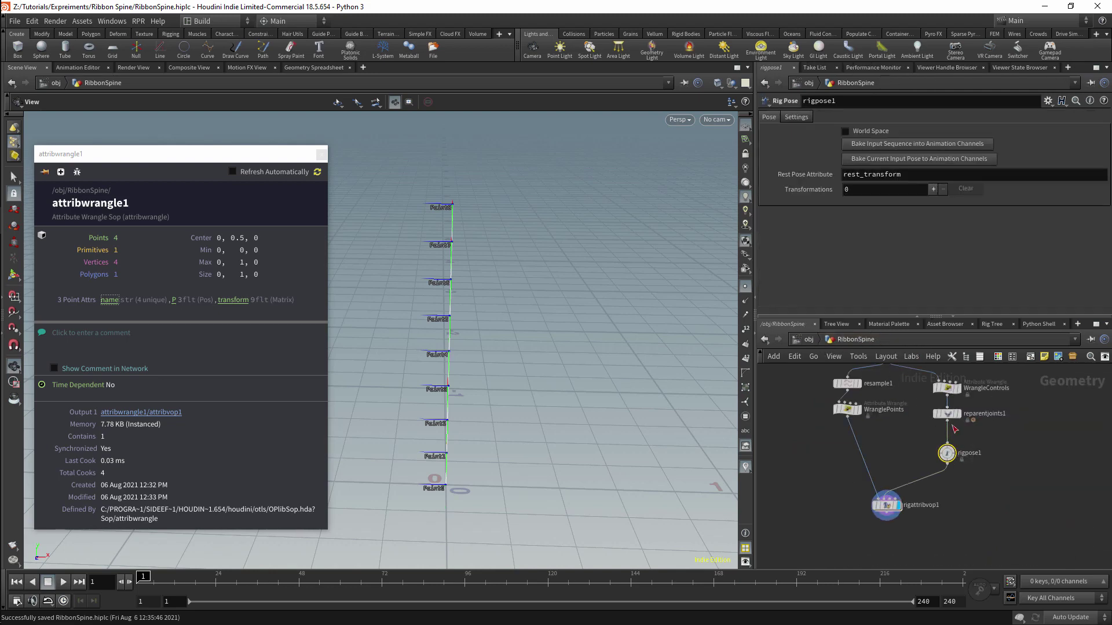
left_click(957, 453)
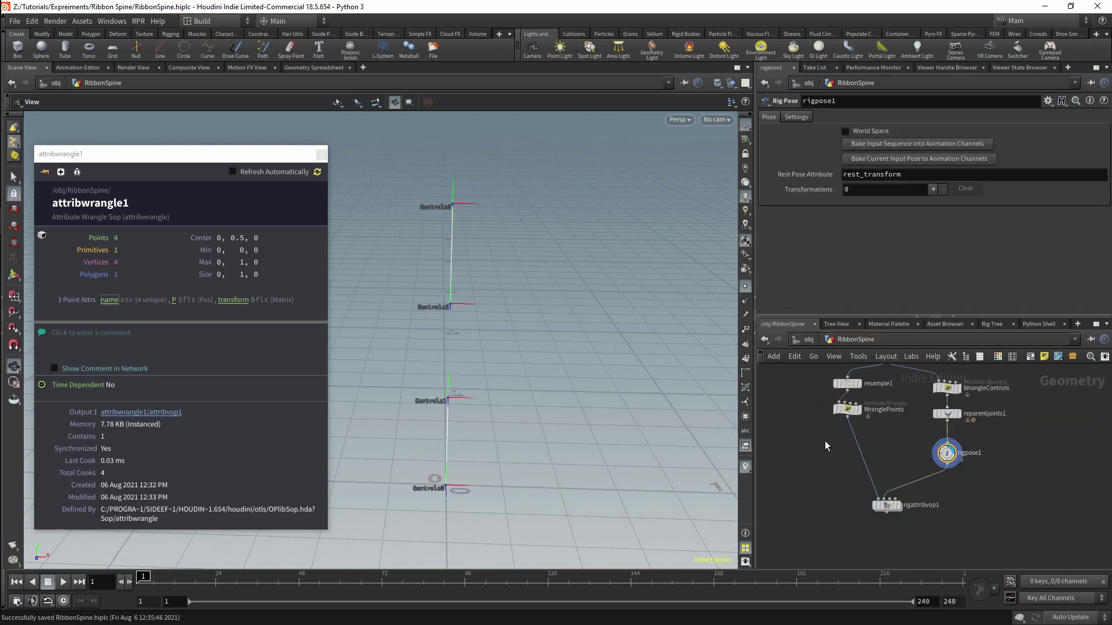
left_click_drag(526, 344, 566, 269)
left_click_drag(575, 458, 585, 371)
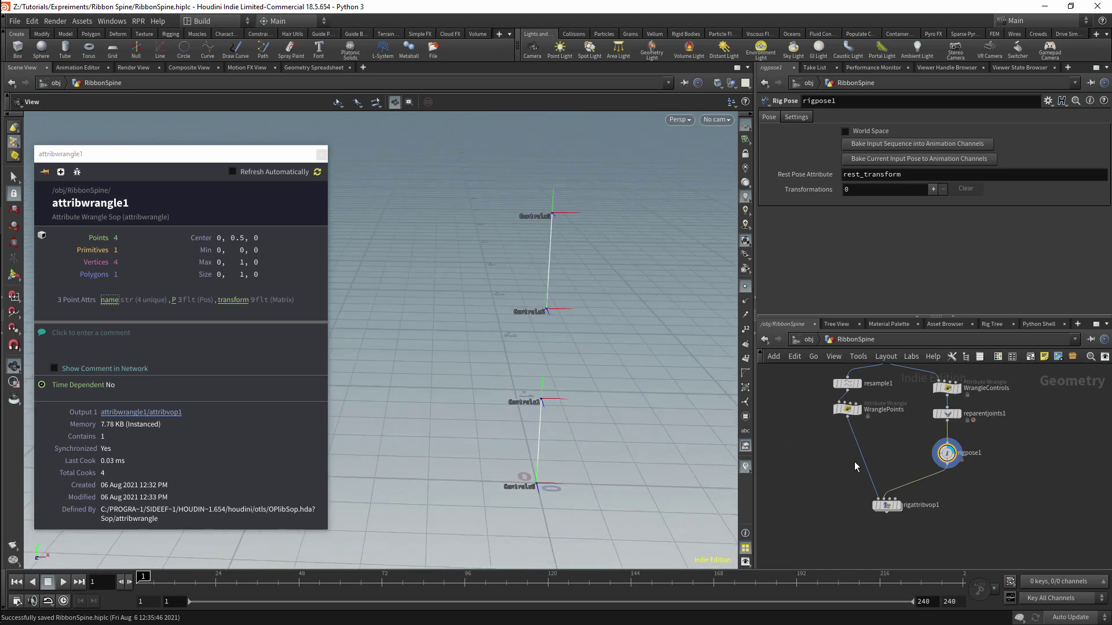
left_click(898, 505)
double_click(884, 505)
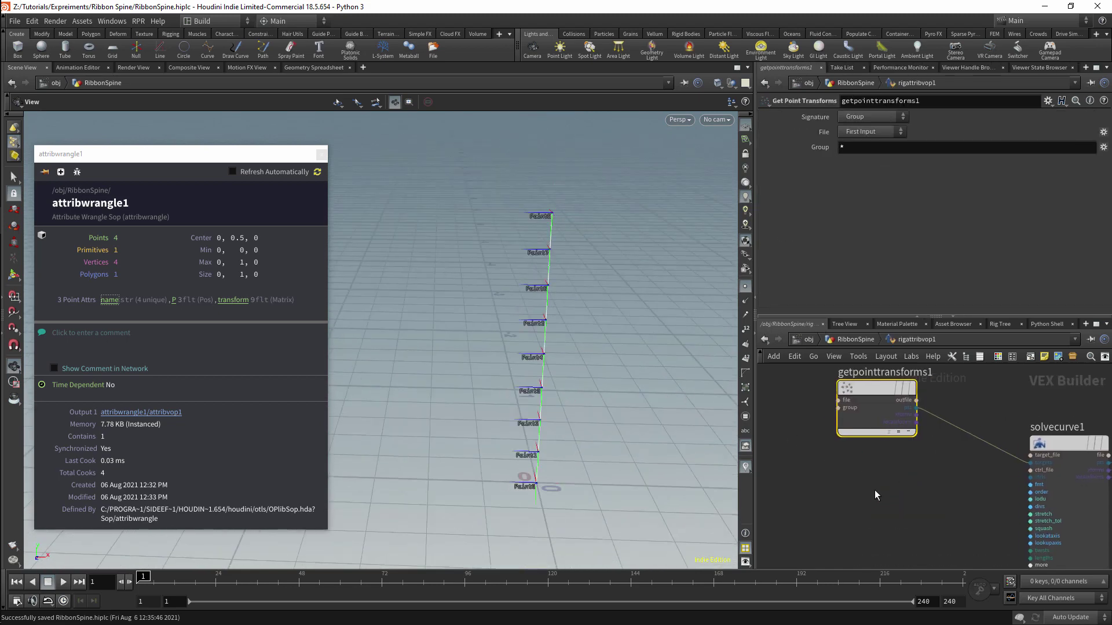
Step: Add a Get Point Transform looking up point Control0 by name from the Second Input
key("Tab")
type("getpo")
key("Return")
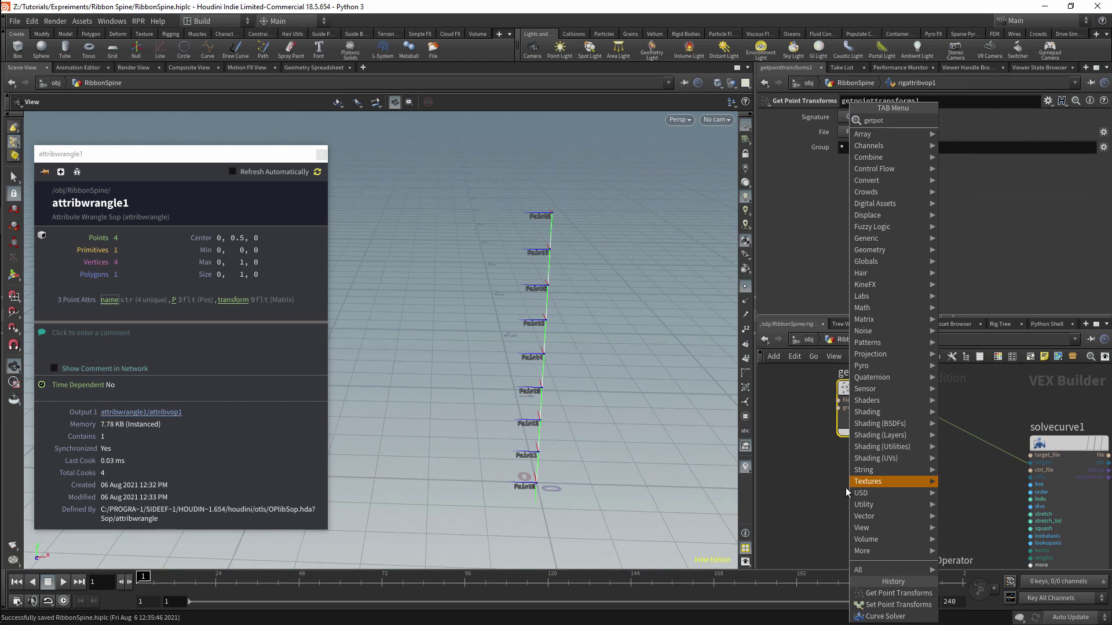
left_click(871, 489)
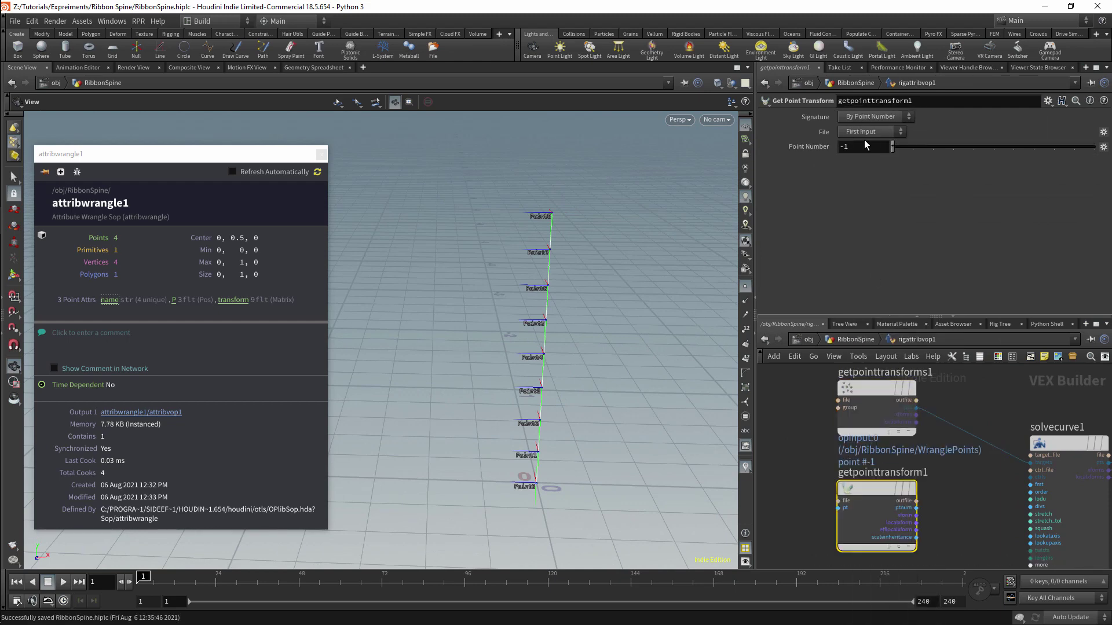
left_click(884, 117)
left_click(873, 139)
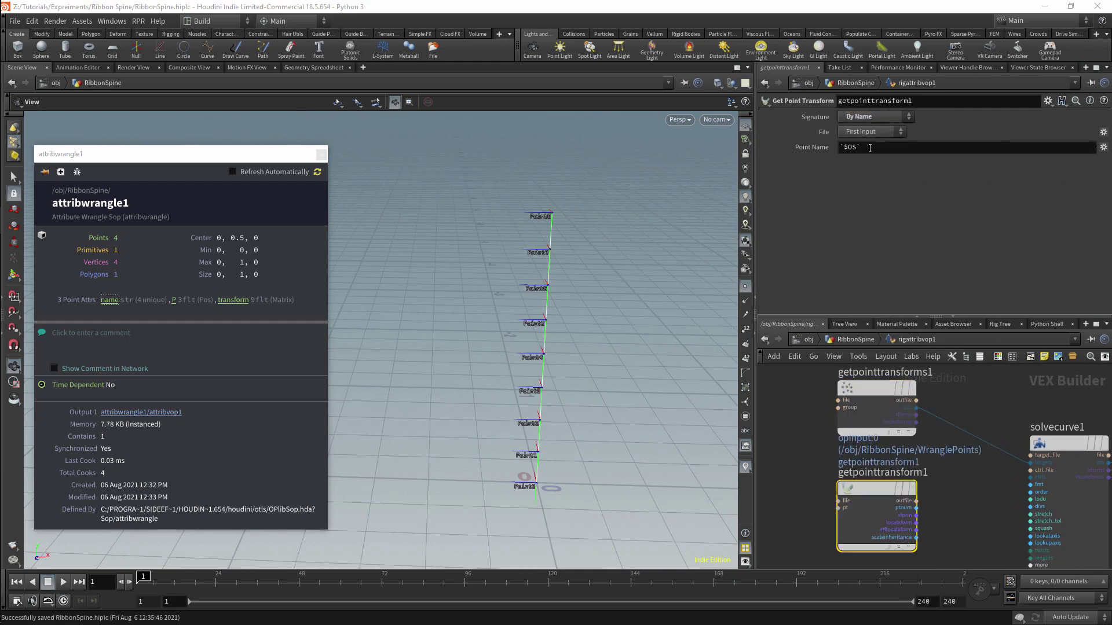
type("Contr")
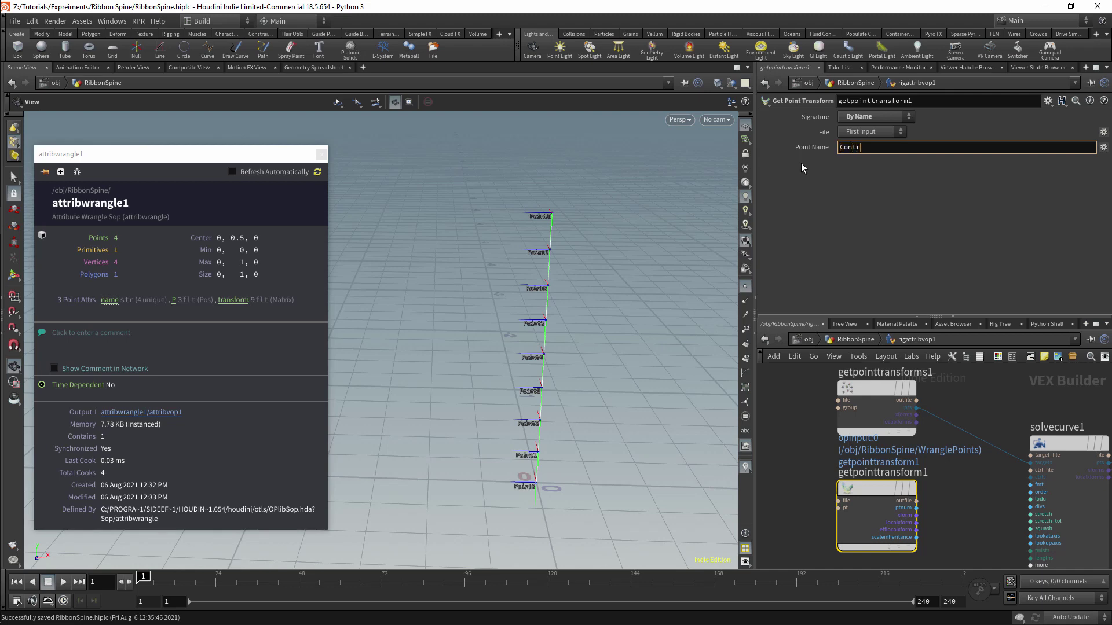
type("ol0")
key("Return")
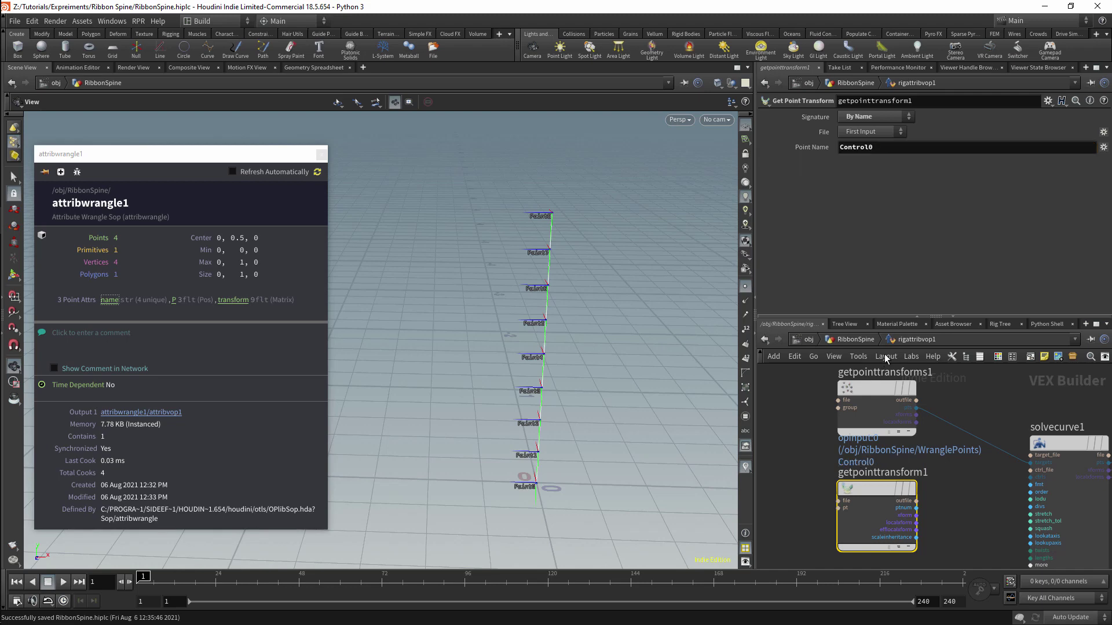
left_click(887, 133)
left_click(861, 165)
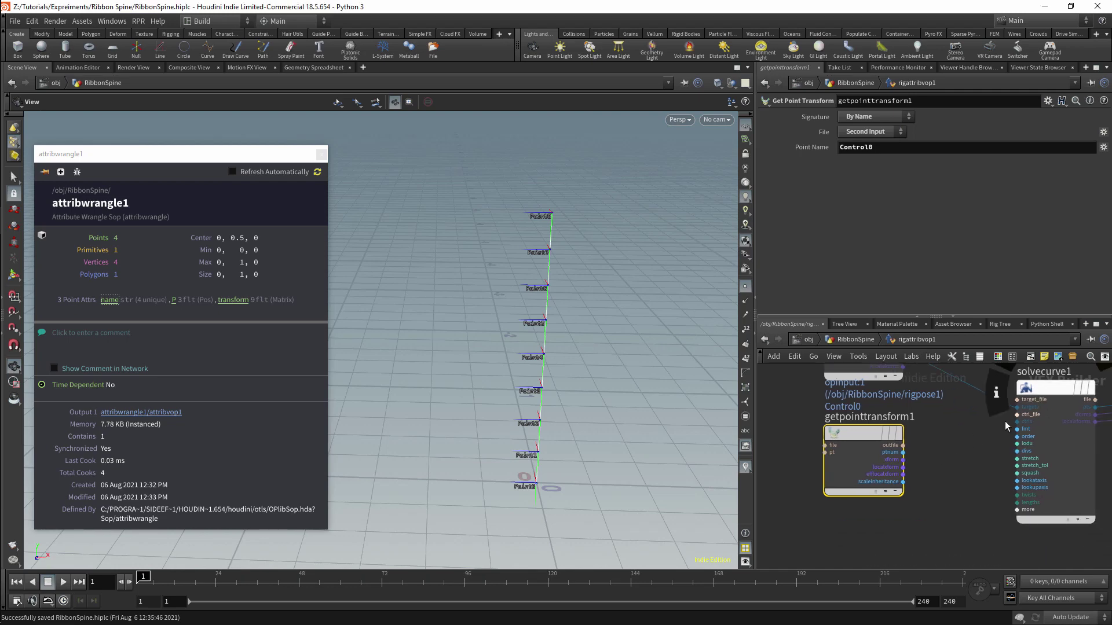
Step: Switch solvecurve1's signature to Target IDs, 4 Control Transforms
left_click(1035, 388)
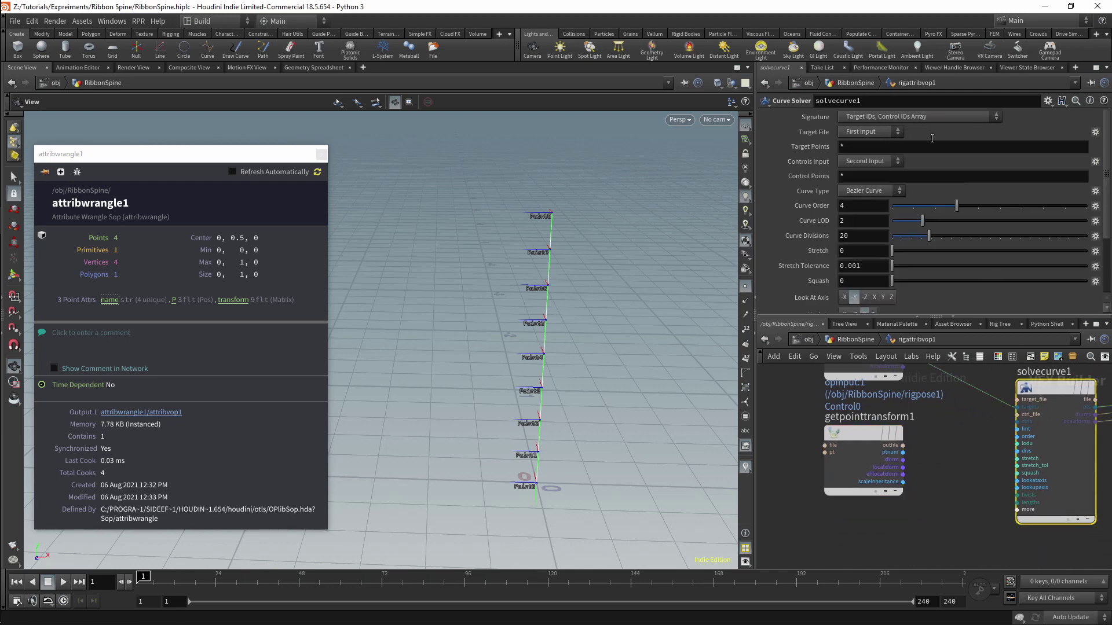
left_click(934, 116)
left_click(926, 159)
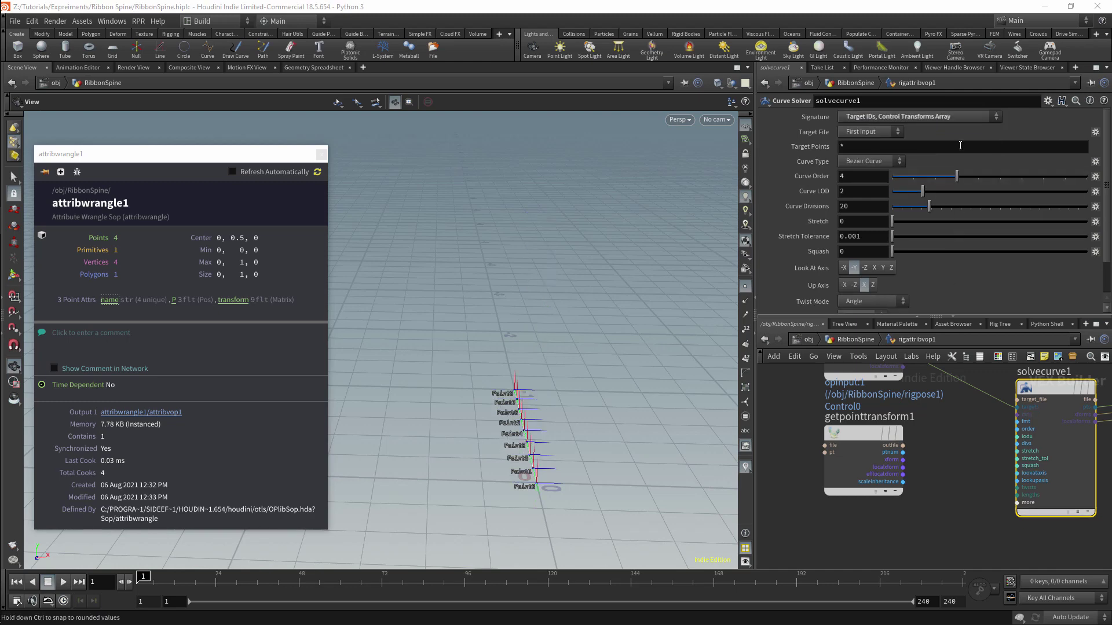
left_click(951, 117)
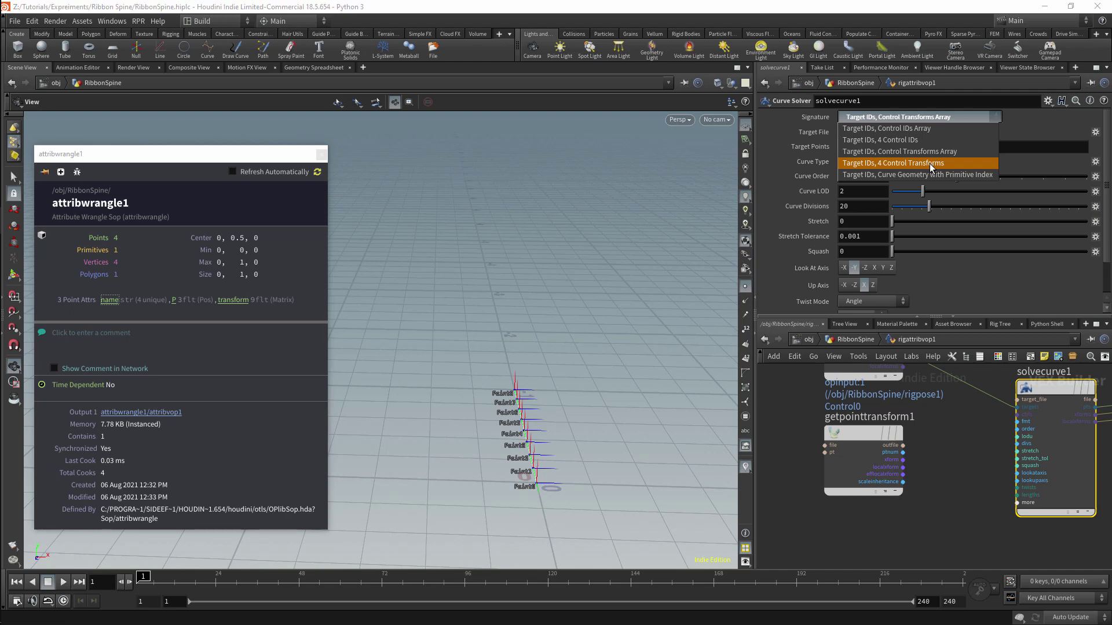
left_click(930, 163)
Step: Wire Control0's transform into the curve solver and duplicate the lookup node below
left_click(903, 460)
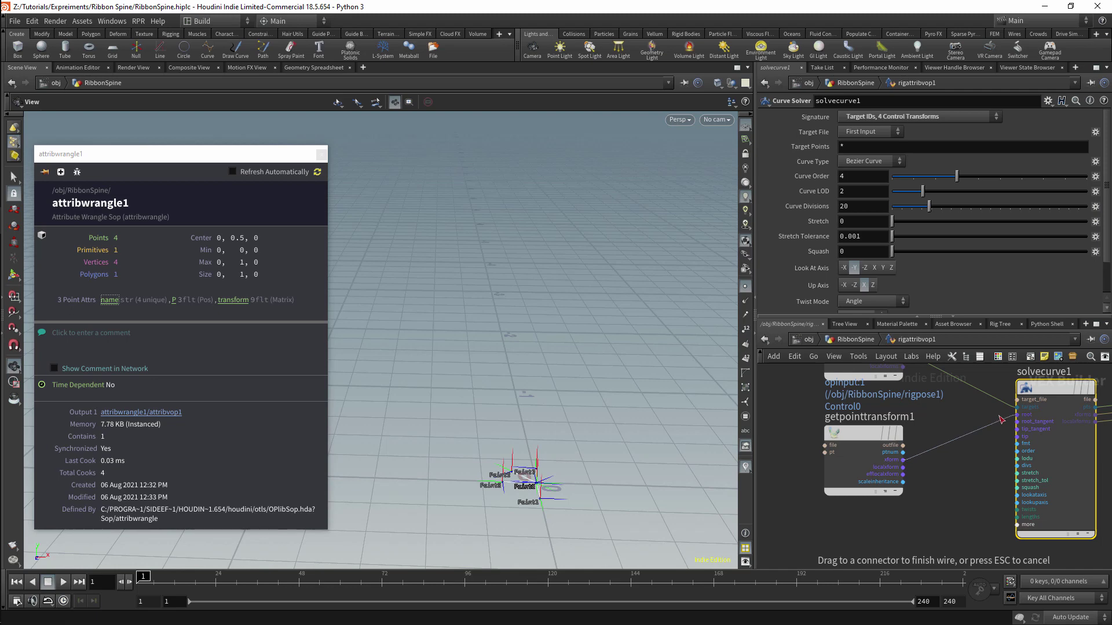
left_click(1018, 415)
mouse_move(955, 490)
middle_mouse_down()
mouse_move(976, 419)
mouse_move(917, 463)
middle_mouse_up()
left_click_drag(823, 421, 825, 501, "alt")
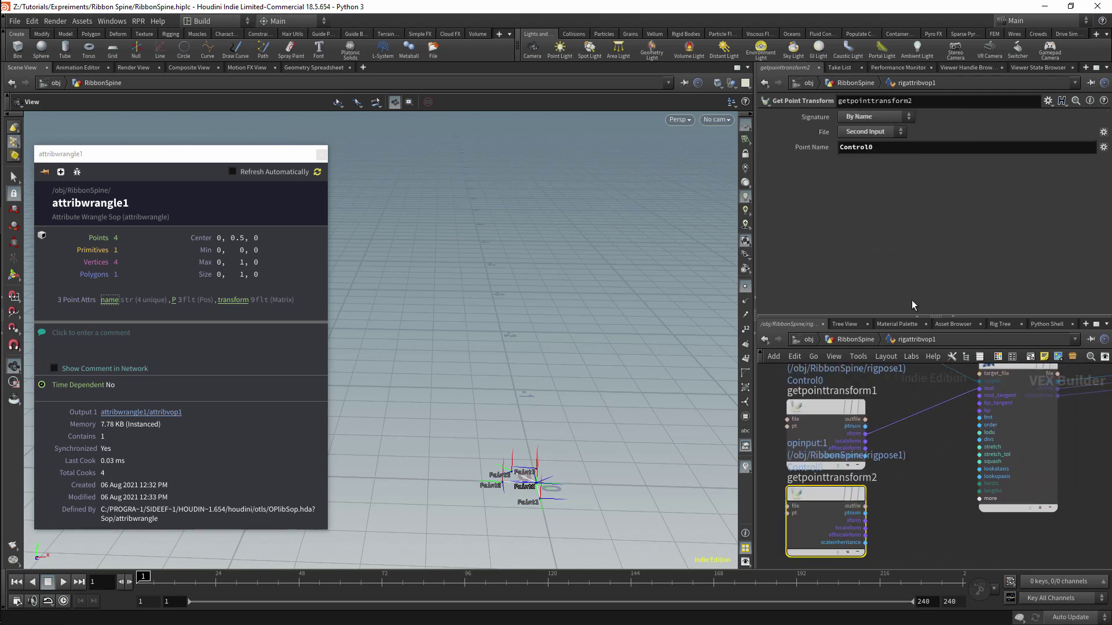
Step: Rename the copy's point name to Control1 and wire its transform into solvecurve1
left_click(871, 148)
key("BackSpace")
type("1")
key("Return")
left_click(865, 520)
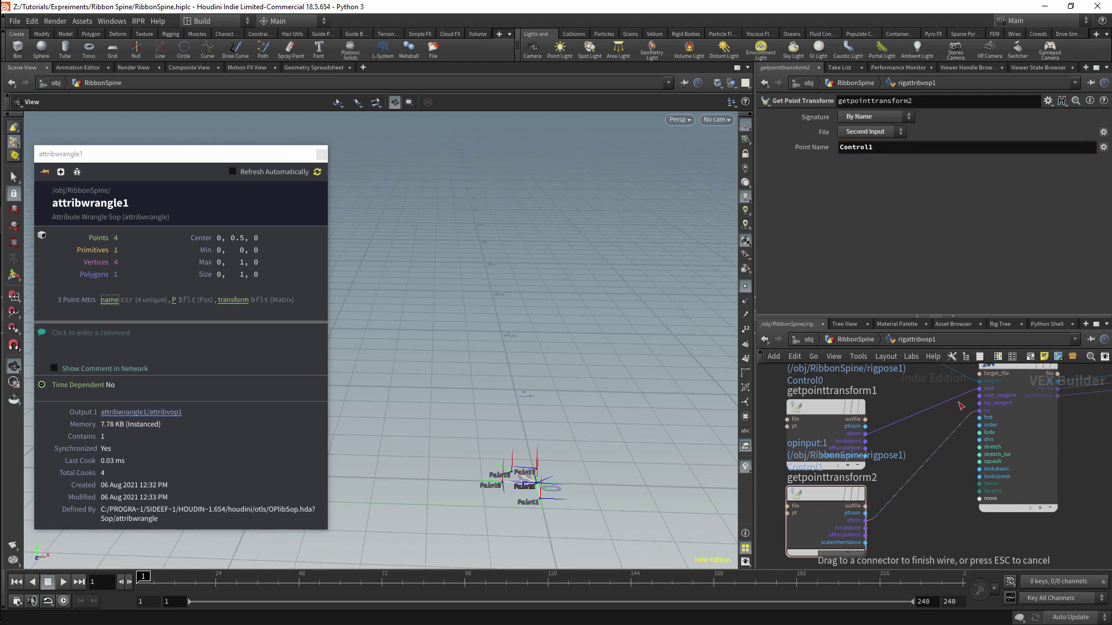
left_click(979, 410)
middle_click_drag(938, 495, 952, 424)
Step: Duplicate it as a third lookup named Control3 and wire it into the solver
left_click_drag(863, 428, 839, 512, "alt")
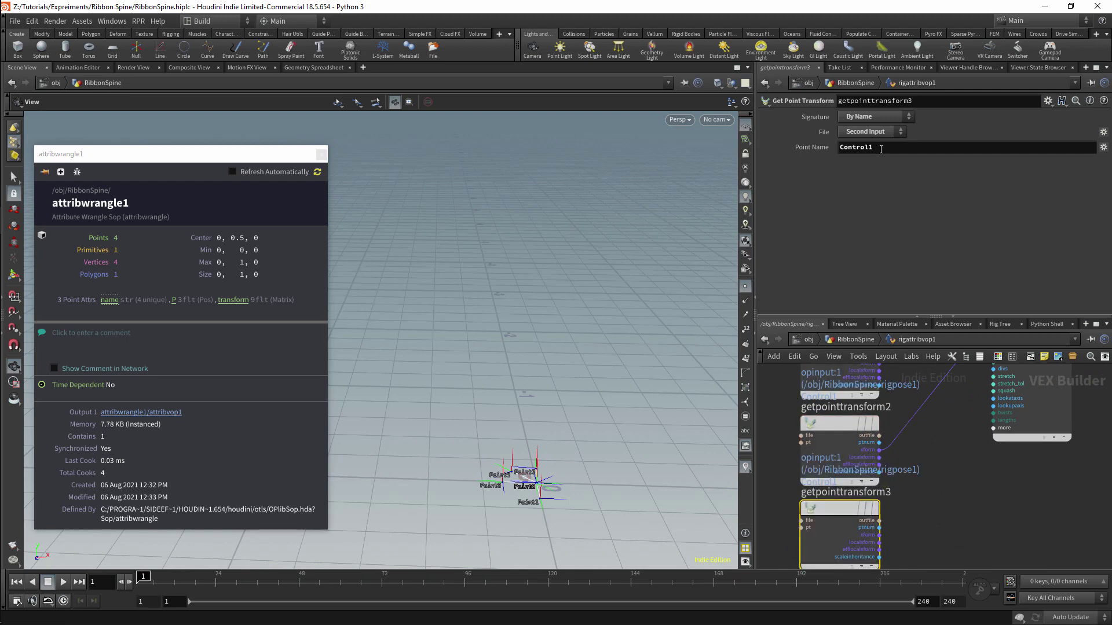
key("BackSpace")
type("3")
key("Return")
scroll(937, 473, "down", 2)
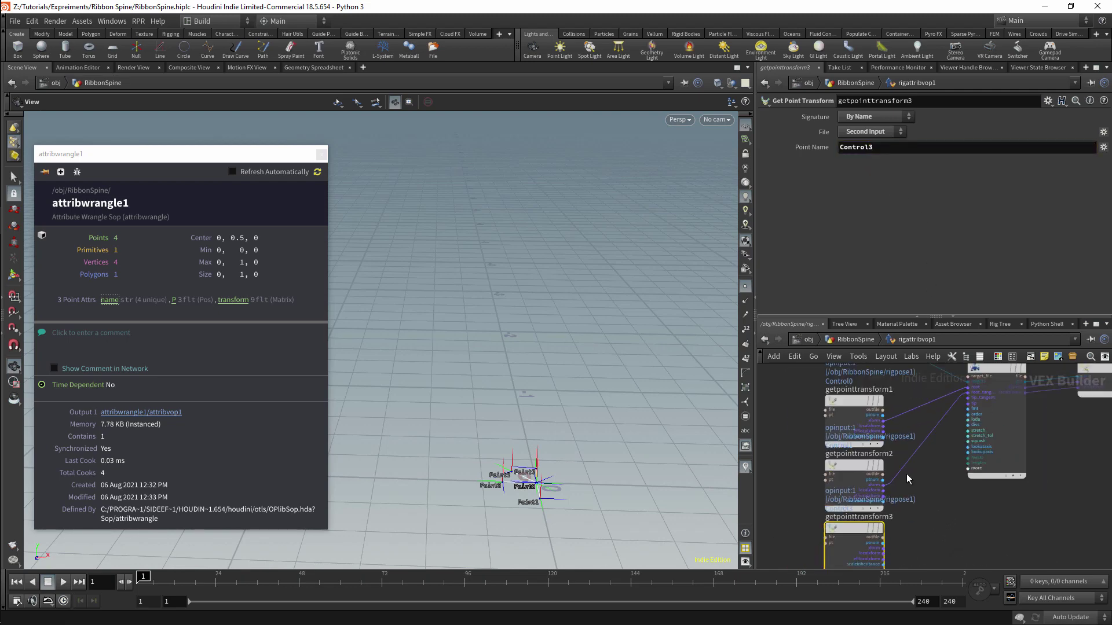
left_click(883, 549)
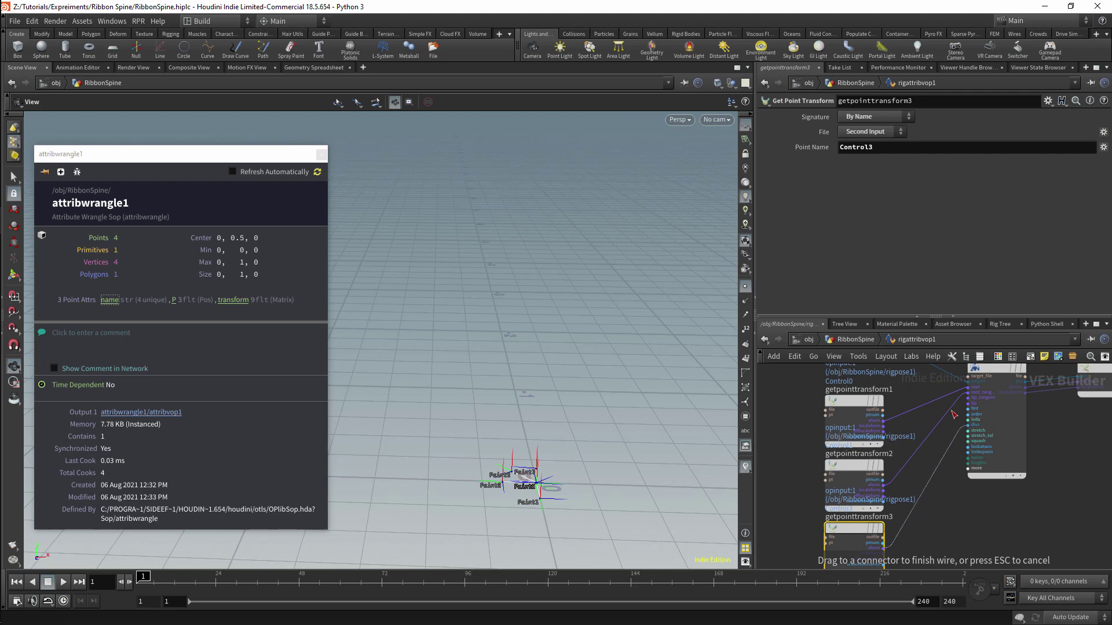
left_click(963, 400)
Step: Make a fourth copy, getpointtransform4, and wire its transform into solvecurve1
left_click_drag(923, 426, 887, 405, "alt")
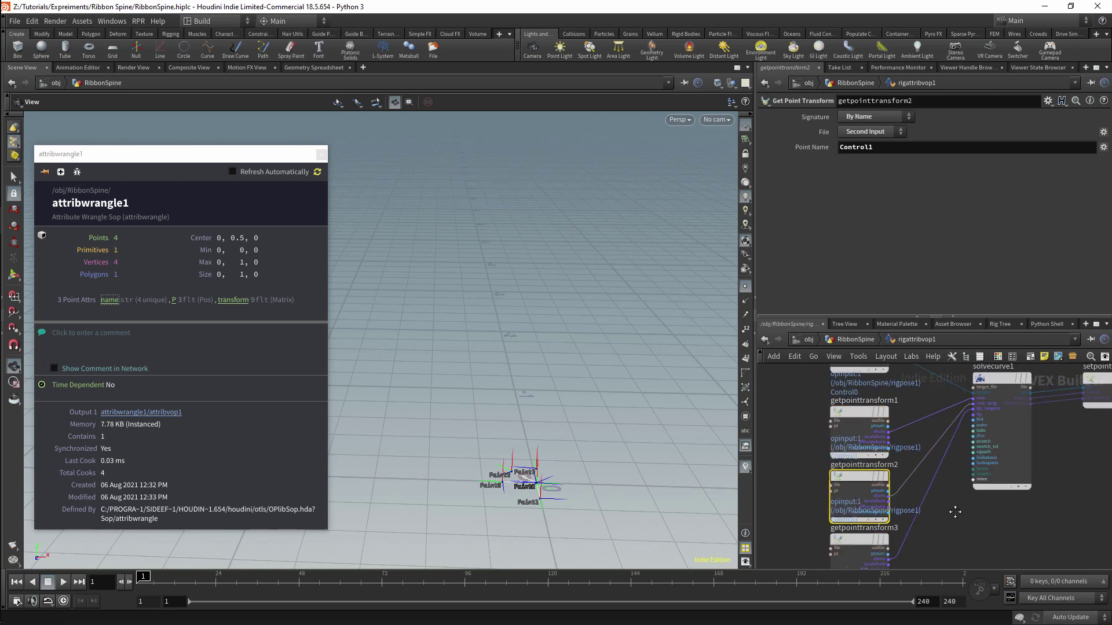
middle_click_drag(865, 531, 870, 457)
left_click(870, 459)
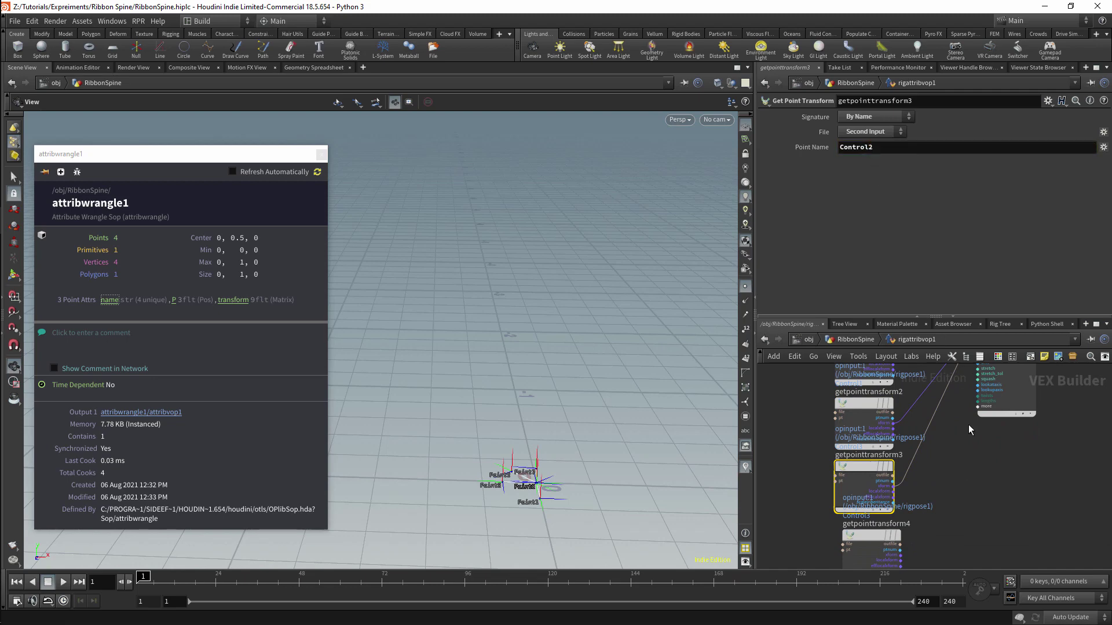
middle_click_drag(968, 425, 957, 383)
left_click(886, 510)
scroll(919, 502, "down", 3)
left_click_drag(897, 527, 946, 400)
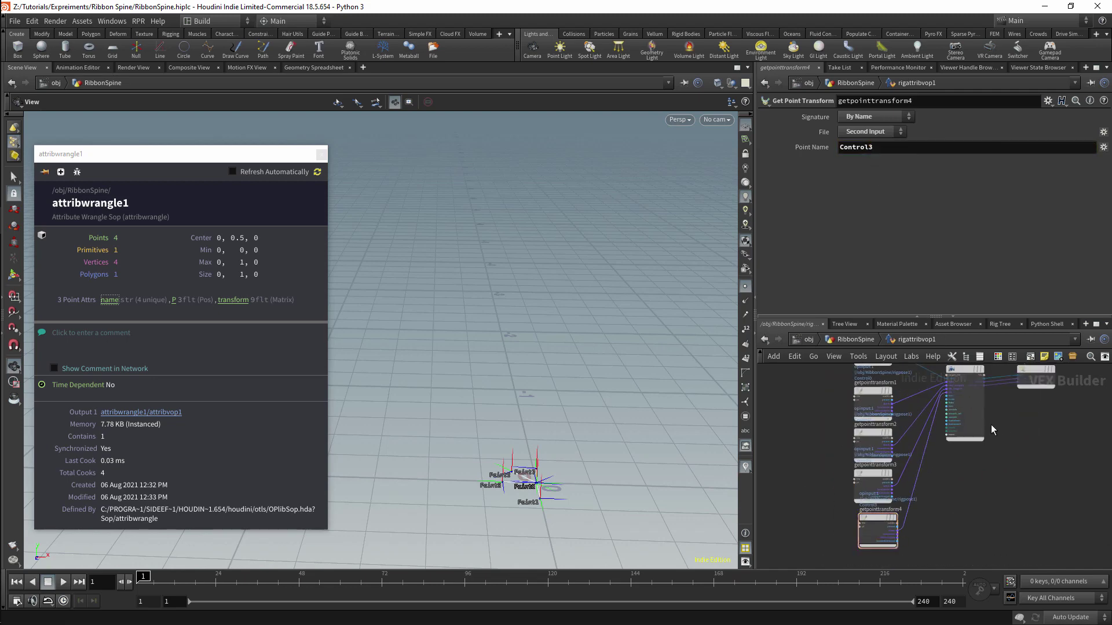
middle_click_drag(992, 426, 985, 452)
Step: Change getpointtransform3's point name to Control2
middle_click_drag(957, 408, 996, 421)
left_click(907, 536)
left_click(867, 149)
key("BackSpace")
type("2")
key("Return")
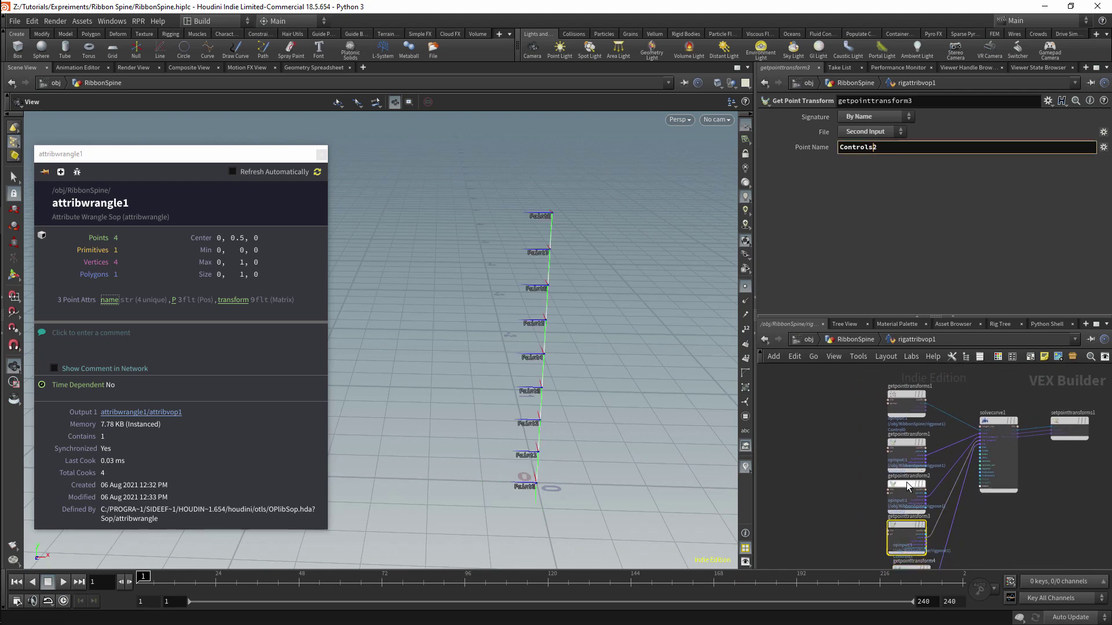
Step: Correct the first lookup's point name to Controls0 and return to the geometry network
left_click(907, 457)
left_click(868, 147)
type("s")
key("Return")
middle_click_drag(910, 567, 908, 506)
key("u")
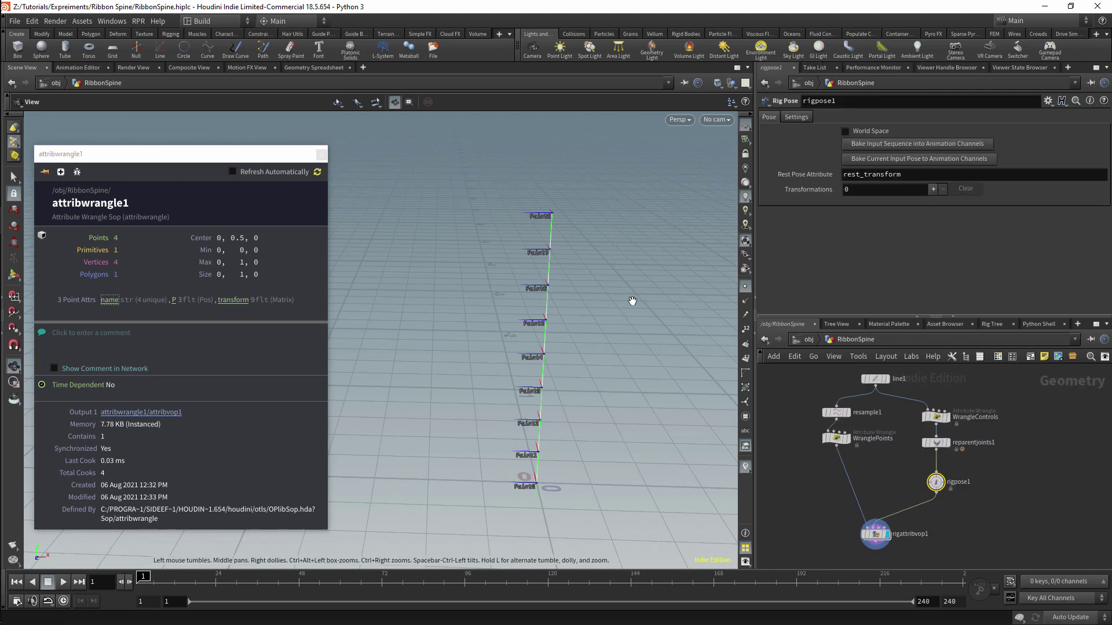
Step: Move Controls3 up-left, rotate it about 21.6° on Z, and save the scene
left_click(552, 213)
left_click_drag(577, 214, 397, 248)
key("r")
key("Escape")
left_click_drag(463, 254, 530, 245)
key("Return")
key("ctrl+s")
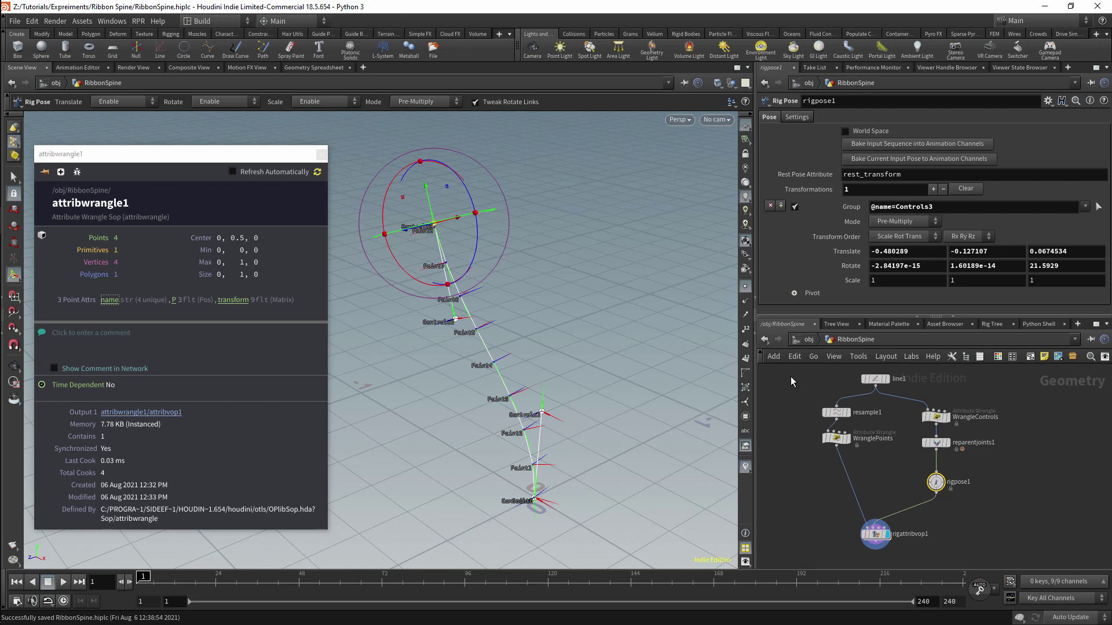
left_click_drag(791, 376, 831, 417)
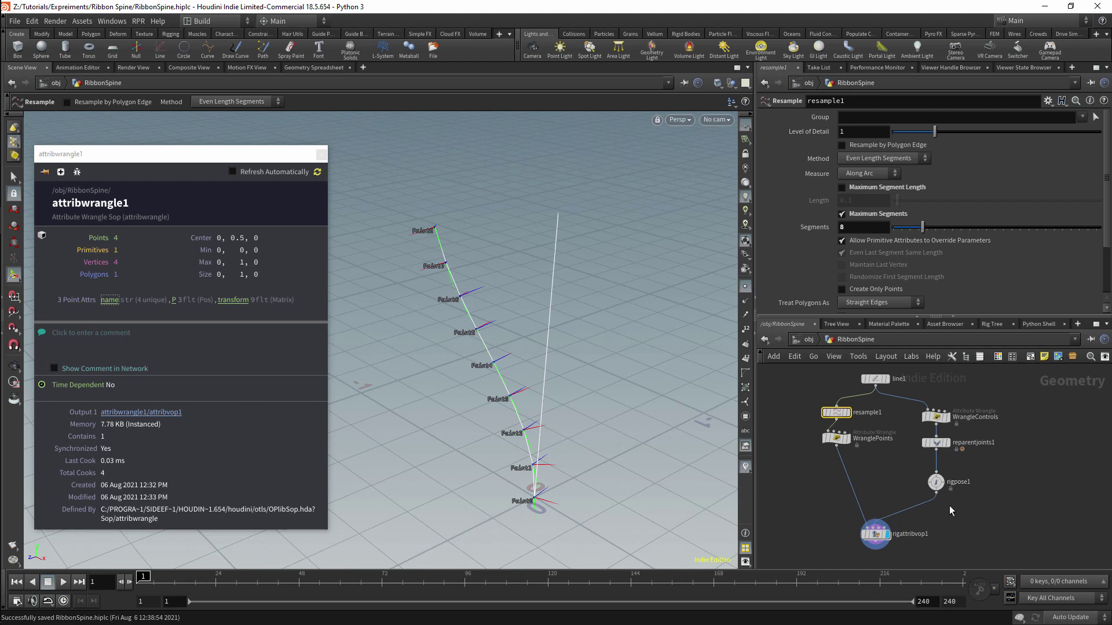
Step: Select rigpose1 so Controls3's posed handles show again
mouse_move(942, 484)
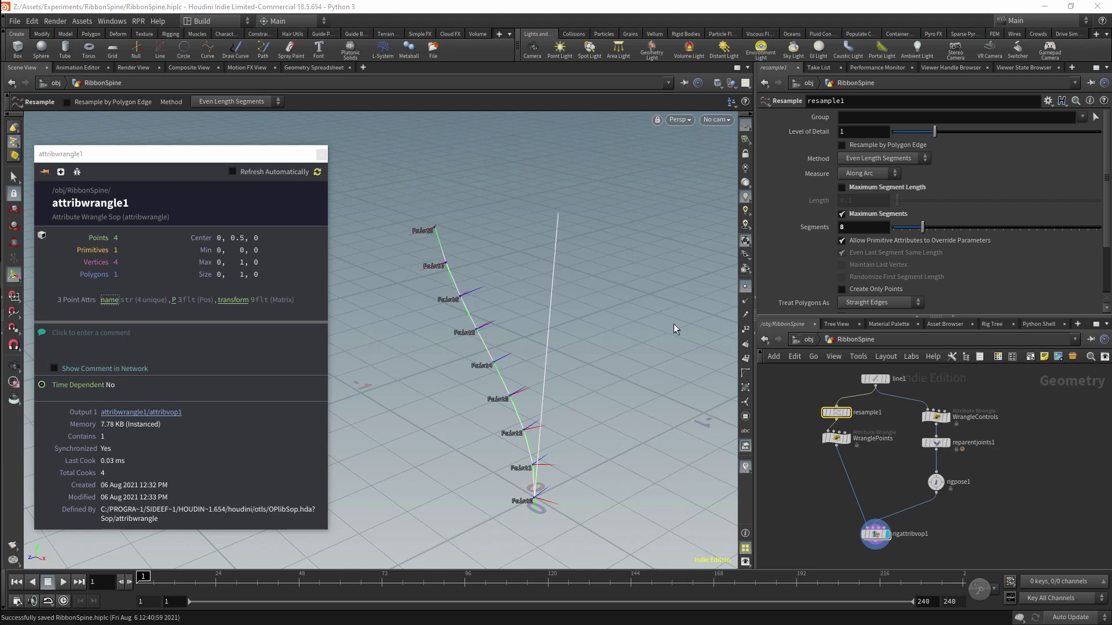
left_click(936, 481)
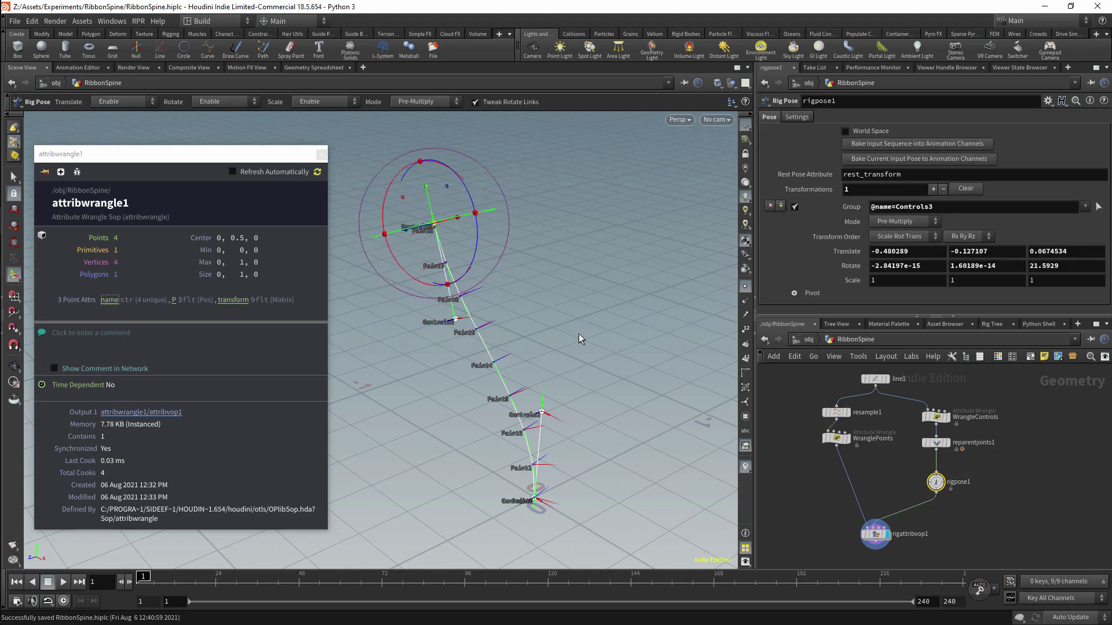
Step: Display rigpose1 and add attribwrangle1, an Attribute Wrangle wired from its output
left_click(950, 466)
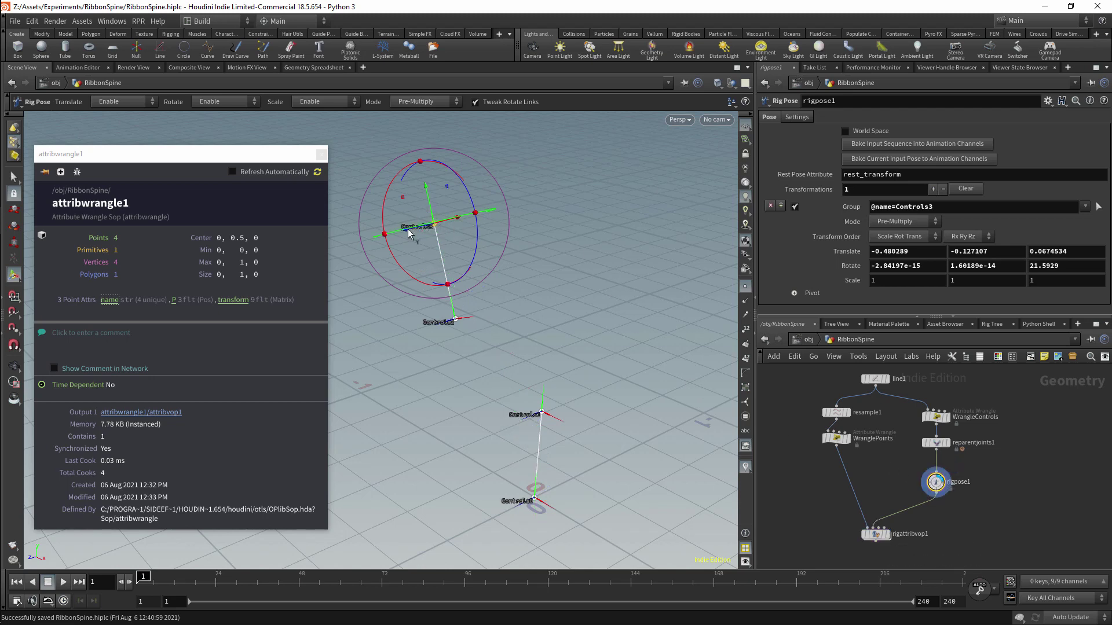
scroll(961, 500, "up", 3)
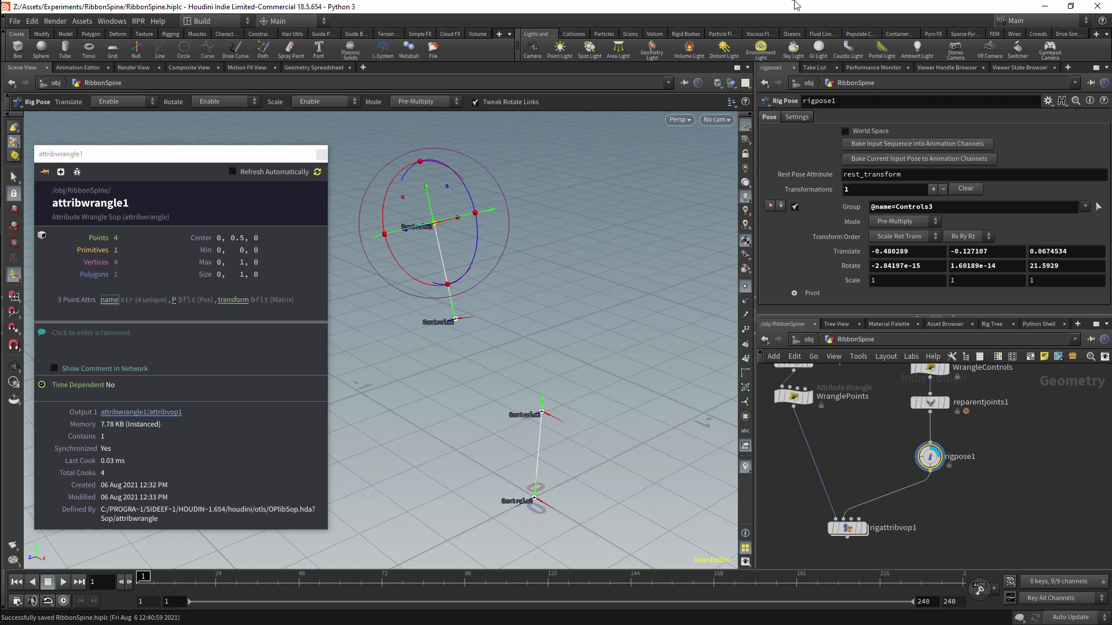
key("Tab")
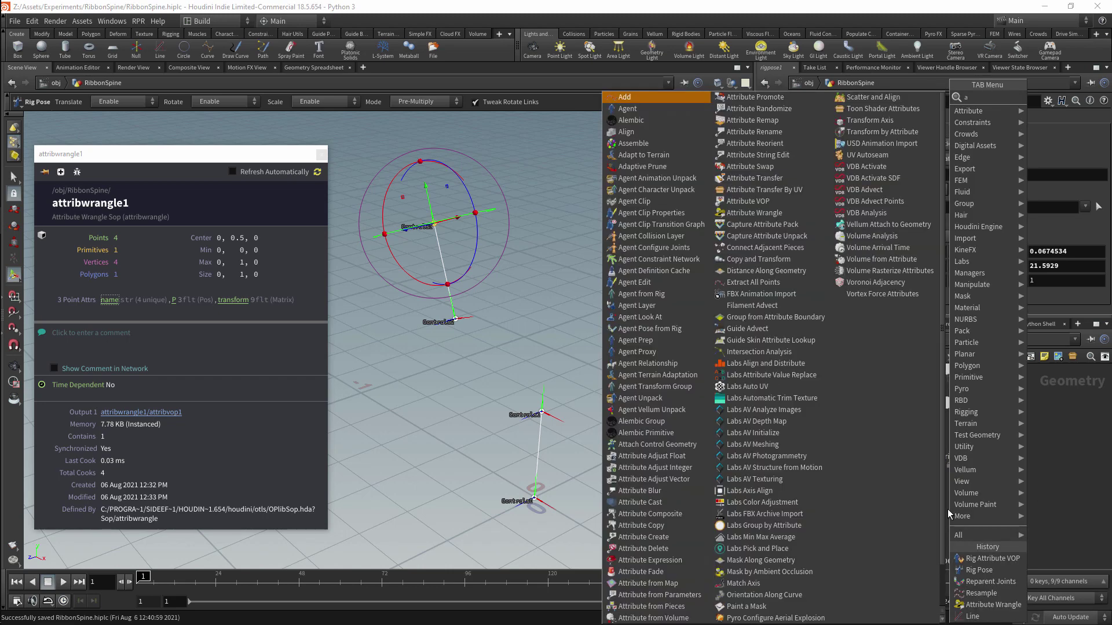
key("Escape")
key("Tab")
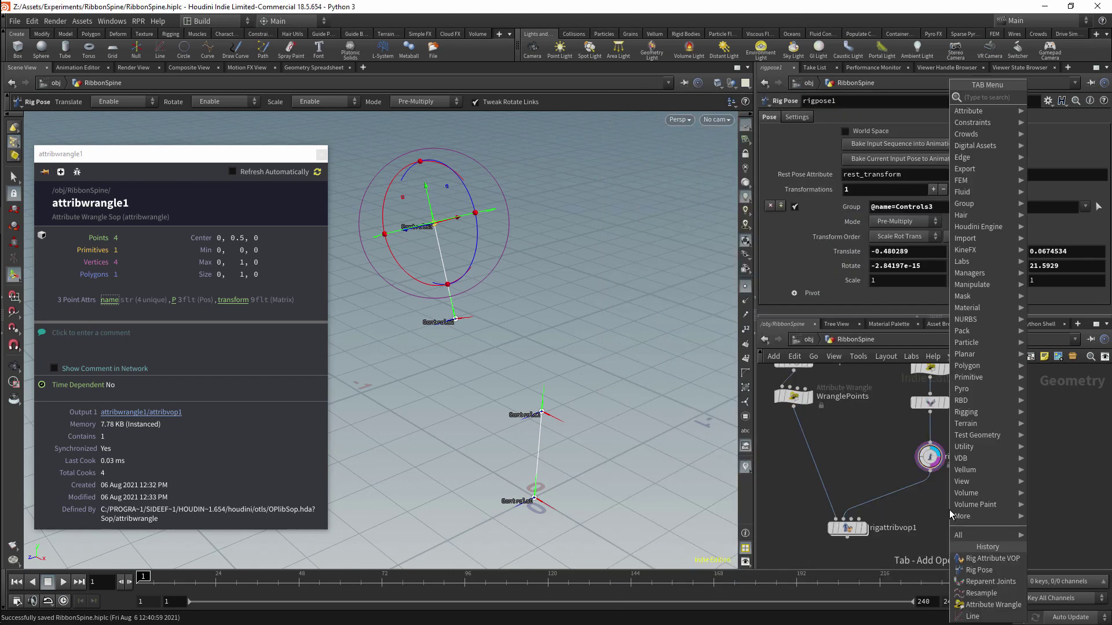
type("atw")
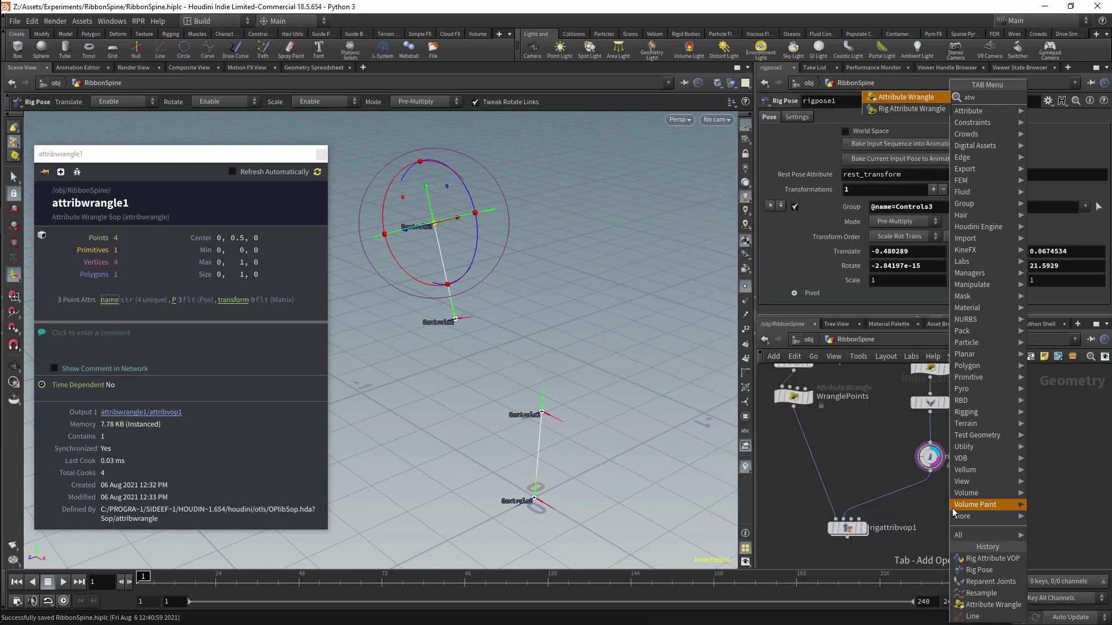
key("Escape")
left_click(957, 534)
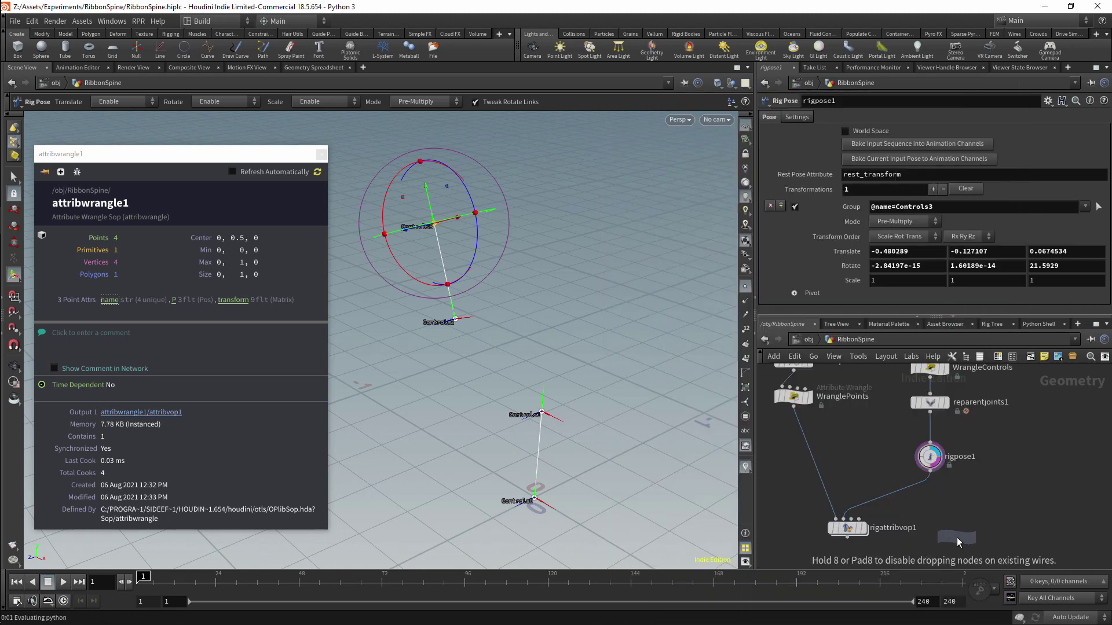
left_click_drag(930, 476, 941, 523)
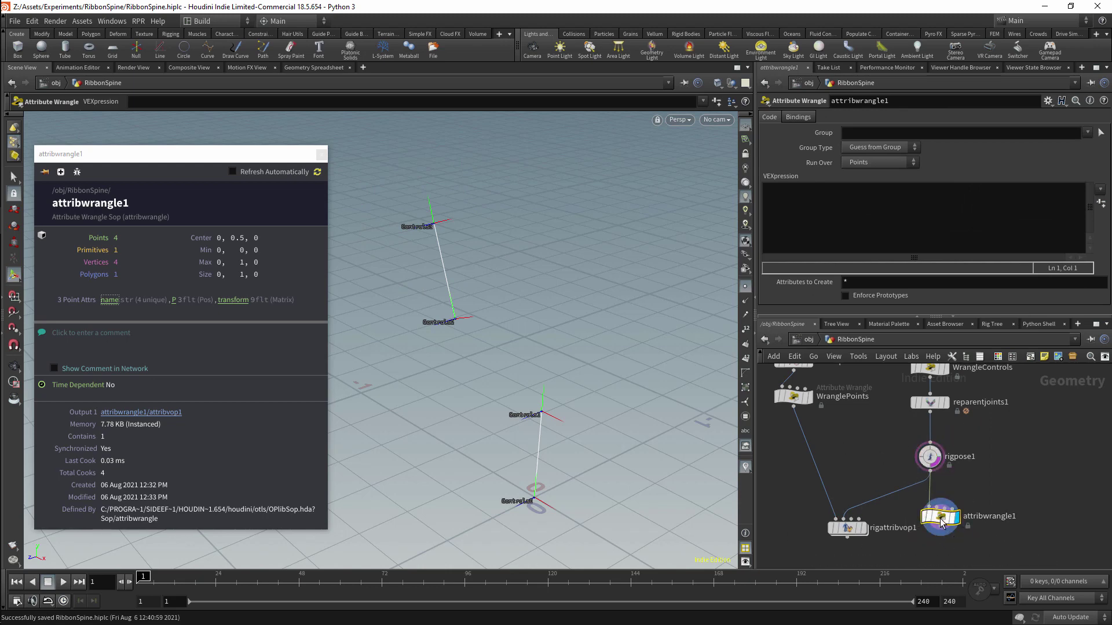
Step: Set Run Over to Detail (only once) and write matrix3 firstm = point(0, "transform", 0)
left_click(813, 214)
left_click(895, 163)
left_click(871, 217)
type("matrix3 ")
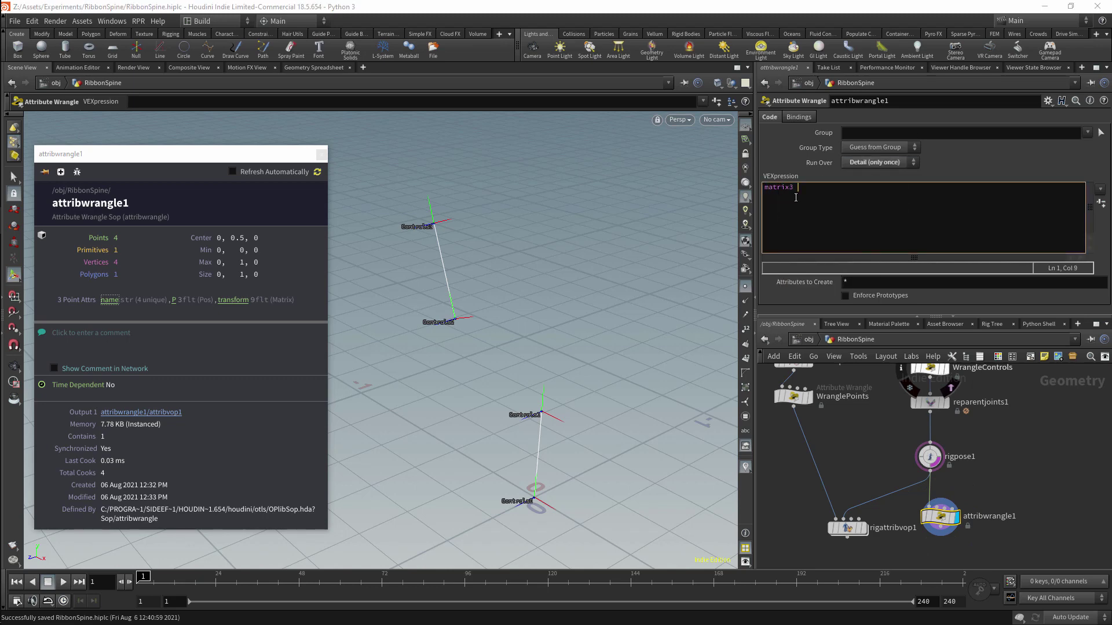
type("firstm = point")
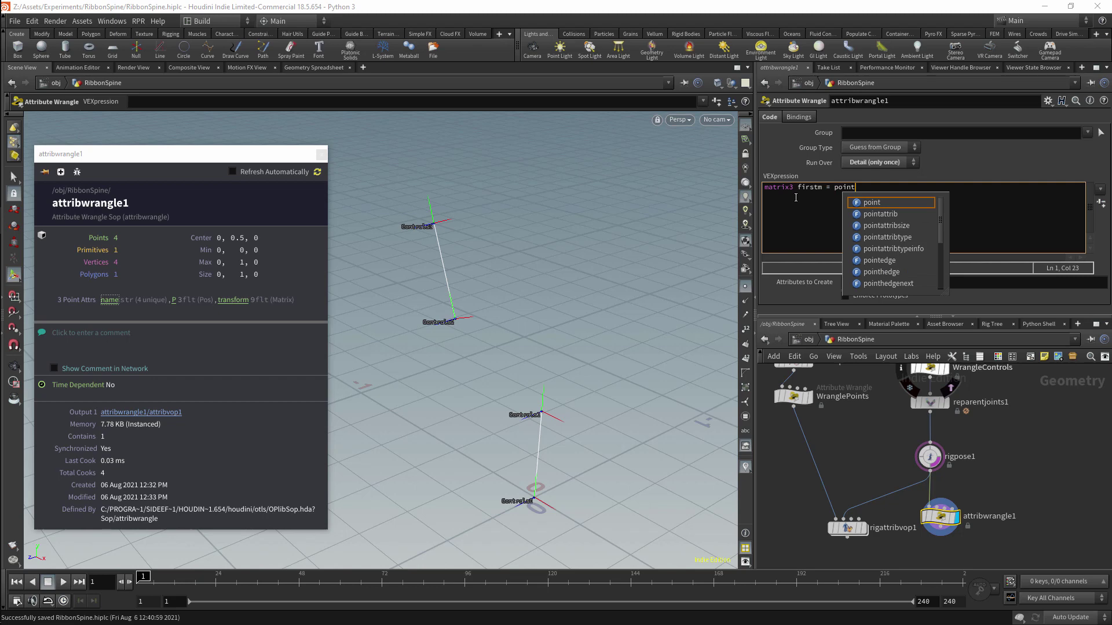
type("()")
key("Left")
key("Left")
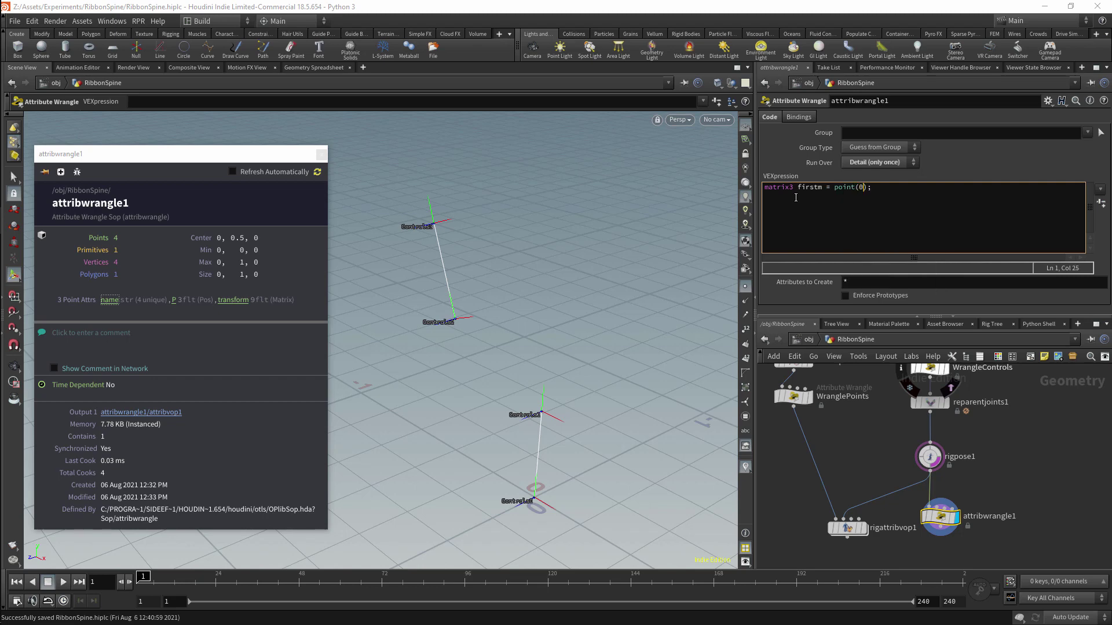
type("\"\"")
type("transform")
type(", ")
type("0")
Step: Duplicate the line as matrix3 lastm reading point 3's transform
key("ctrl+a")
key("ctrl+c")
key("End")
key("Return")
key("ctrl+v")
key("ctrl+Left")
key("ctrl+Left")
key("ctrl+Left")
key("ctrl+Left")
key("ctrl+Left")
key("ctrl+Left")
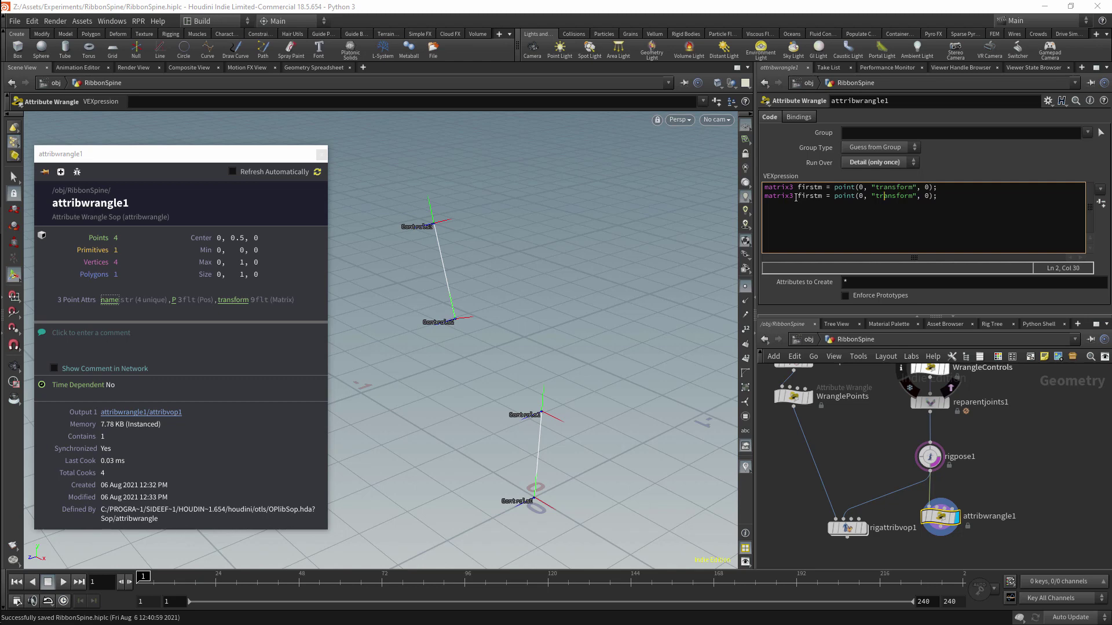
key("BackSpace")
key("BackSpace")
key("BackSpace")
key("BackSpace")
key("BackSpace")
type("last")
key("End")
key("Left")
key("Left")
key("Left")
type("3")
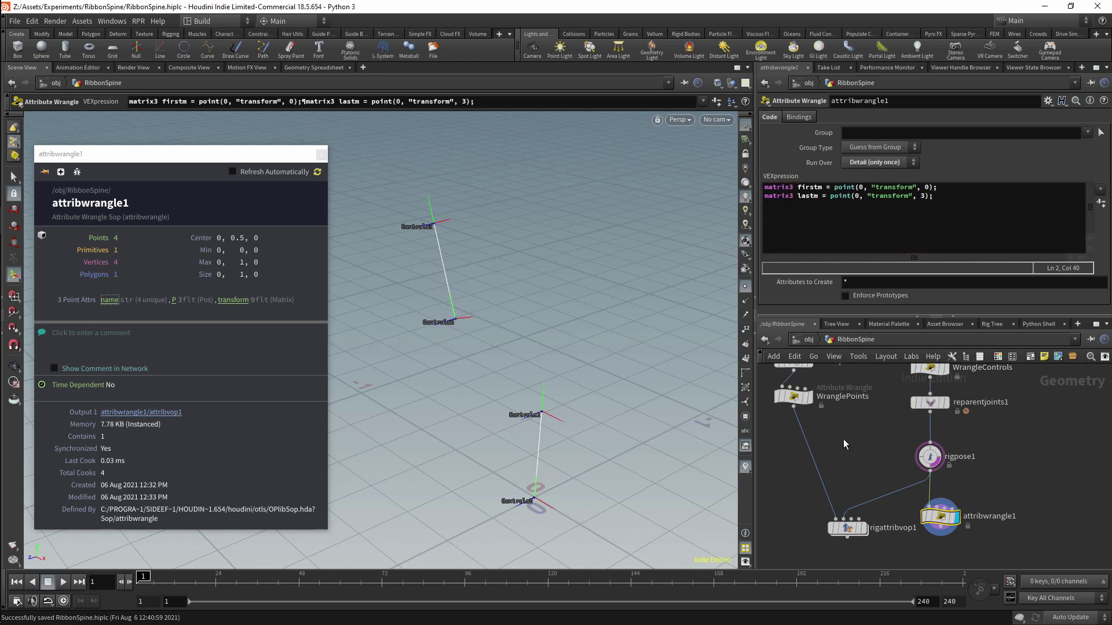
left_click(942, 209)
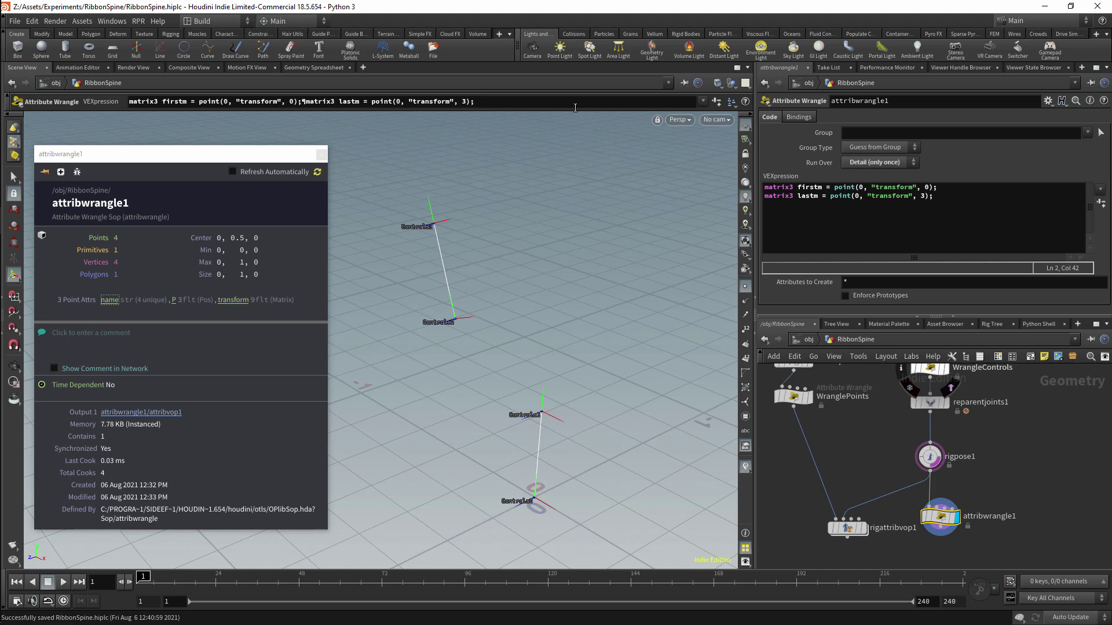
Step: In rigpose1, rotate Controls0 to about 54.5 on Rotate Y
left_click(929, 457)
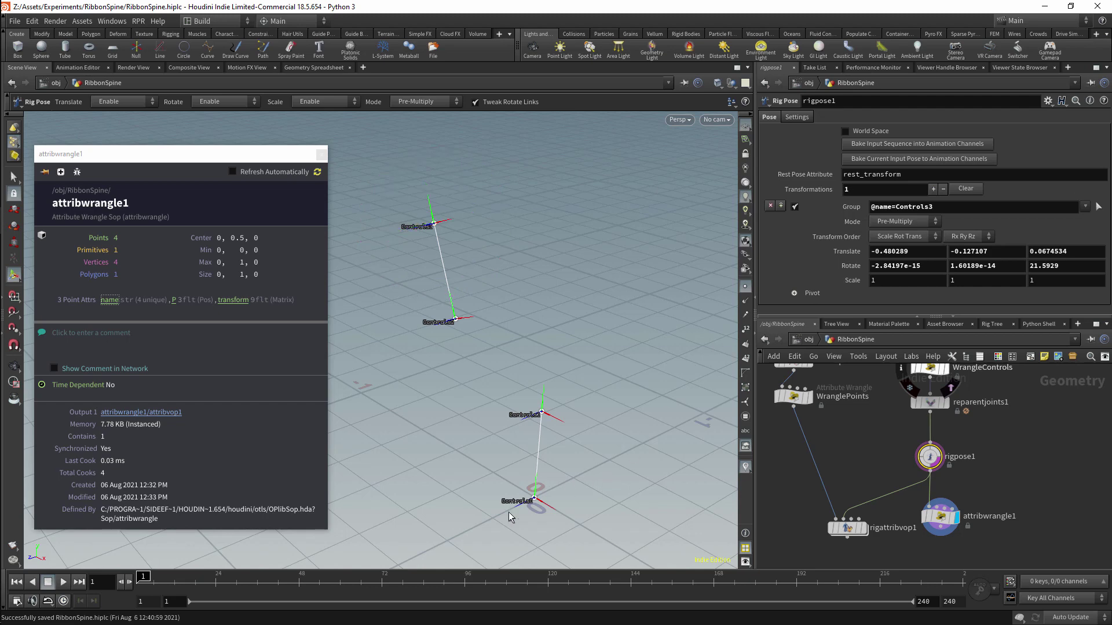
left_click(532, 501)
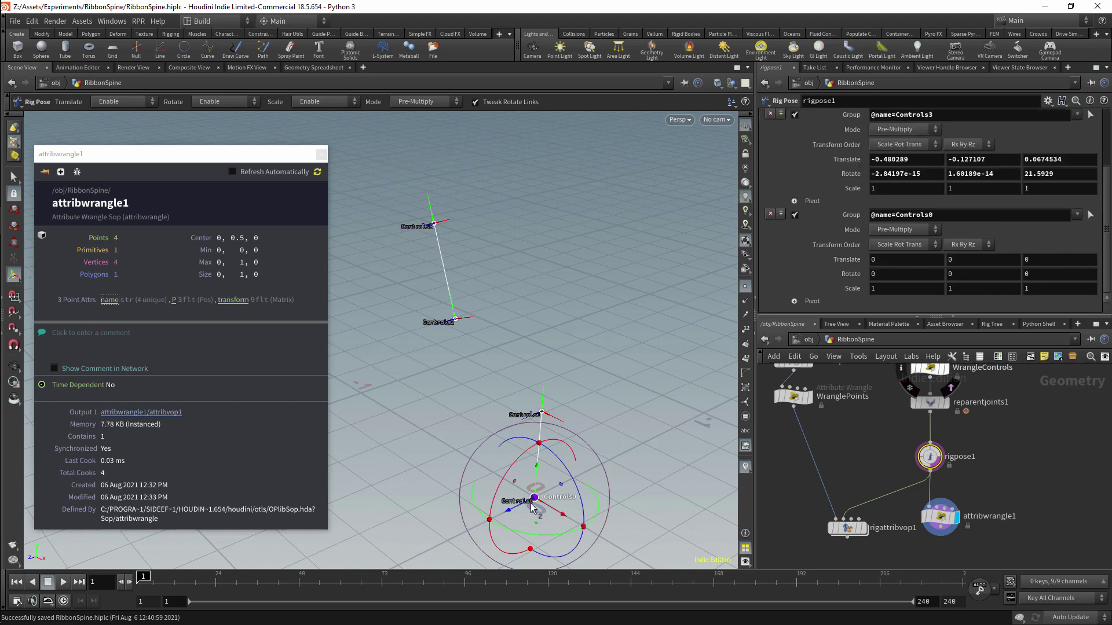
left_click_drag(530, 536, 579, 527)
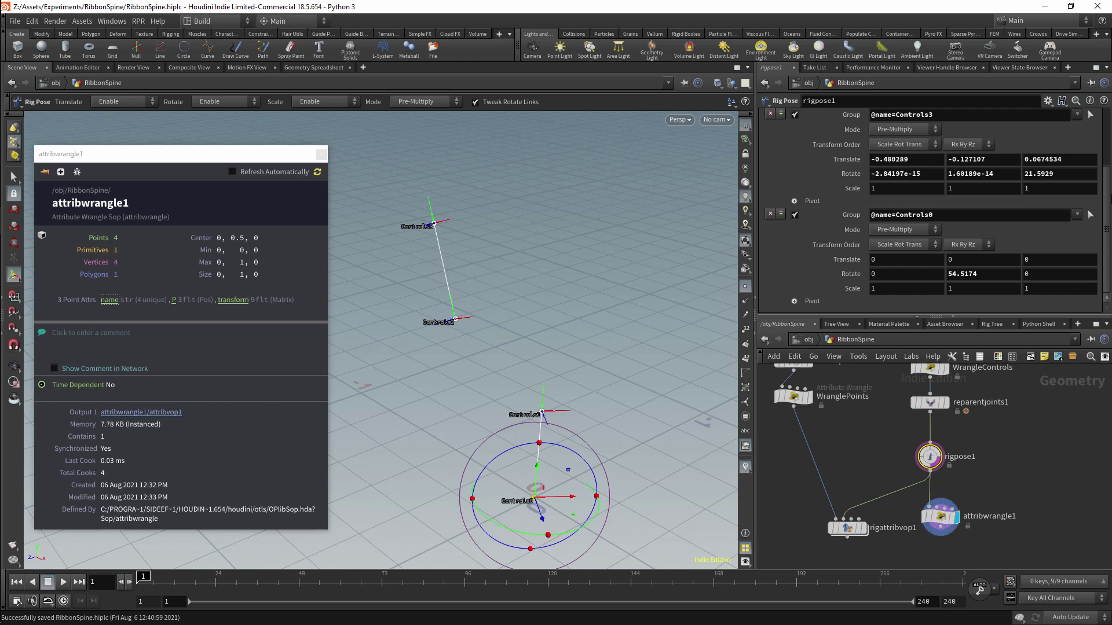
scroll(1070, 145, "up", 5)
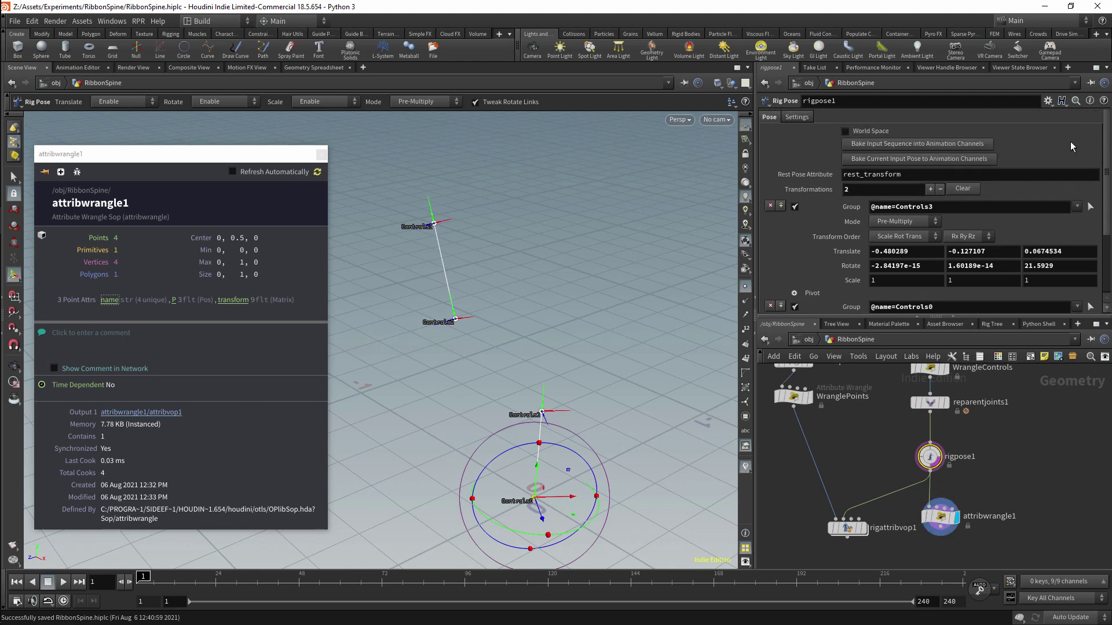
Step: Output only rigpose1's rotate parameters as attributes and view them in the Geometry Spreadsheet
left_click(798, 117)
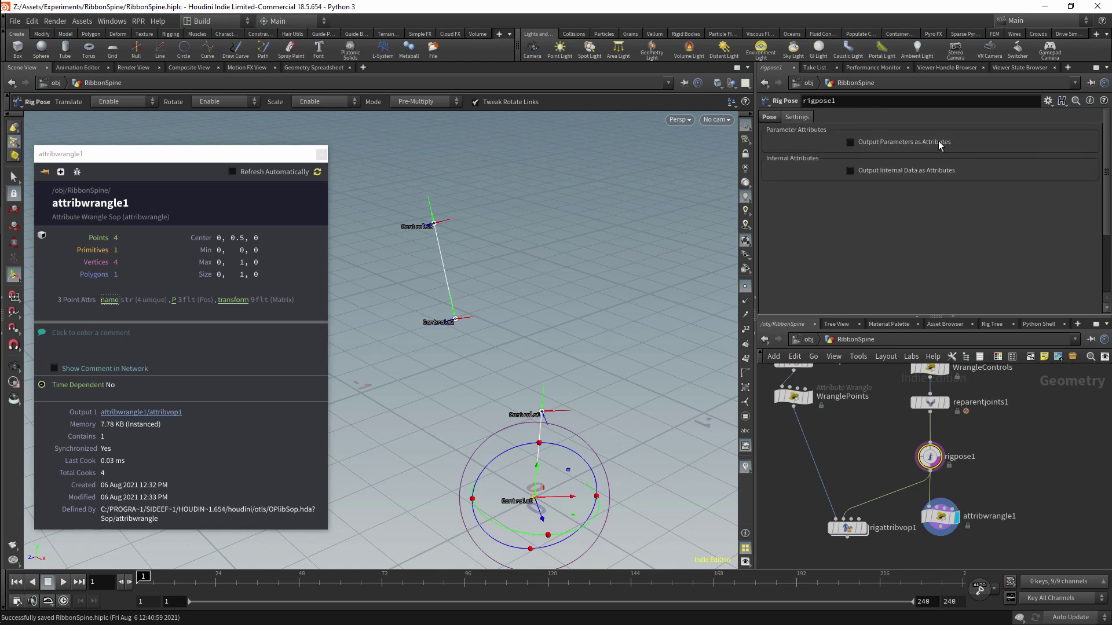
left_click(851, 142)
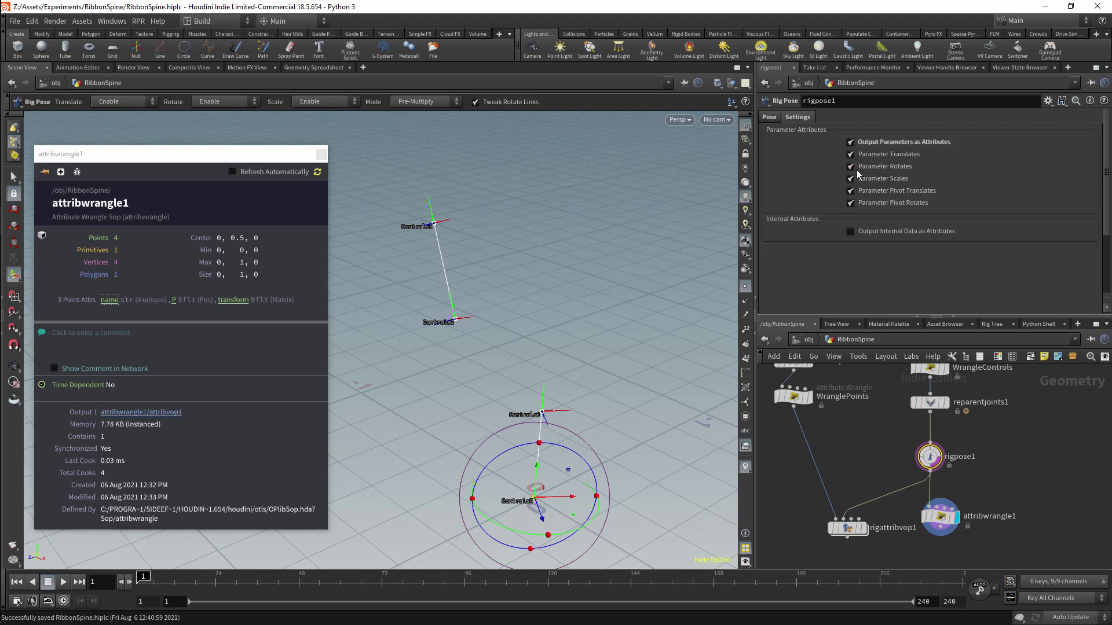
left_click(850, 154)
left_click(851, 191)
left_click(851, 203)
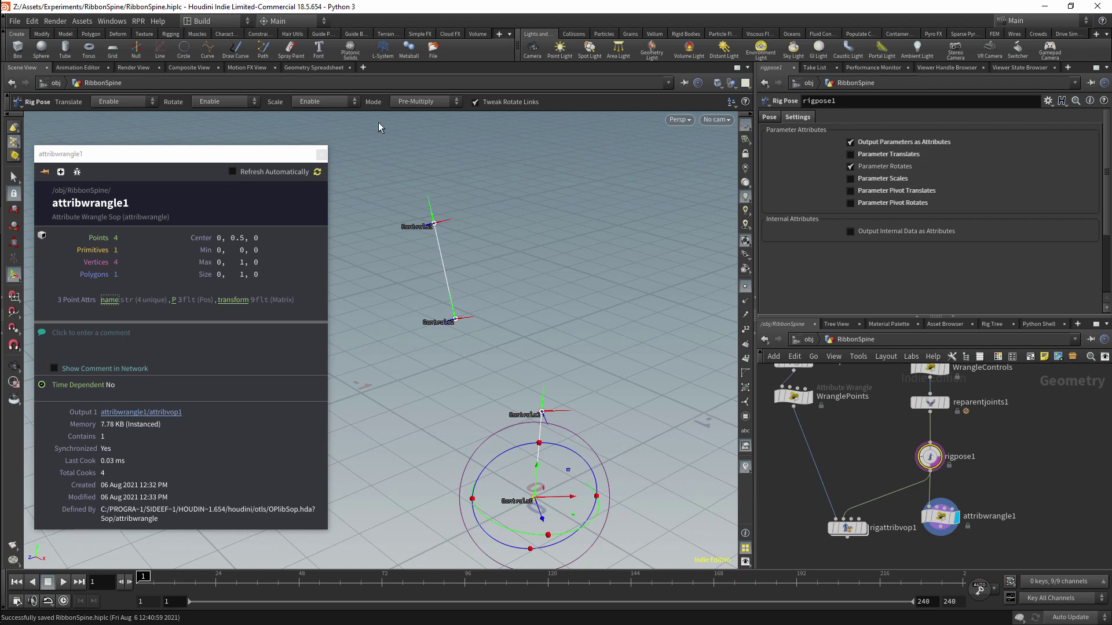
left_click(306, 68)
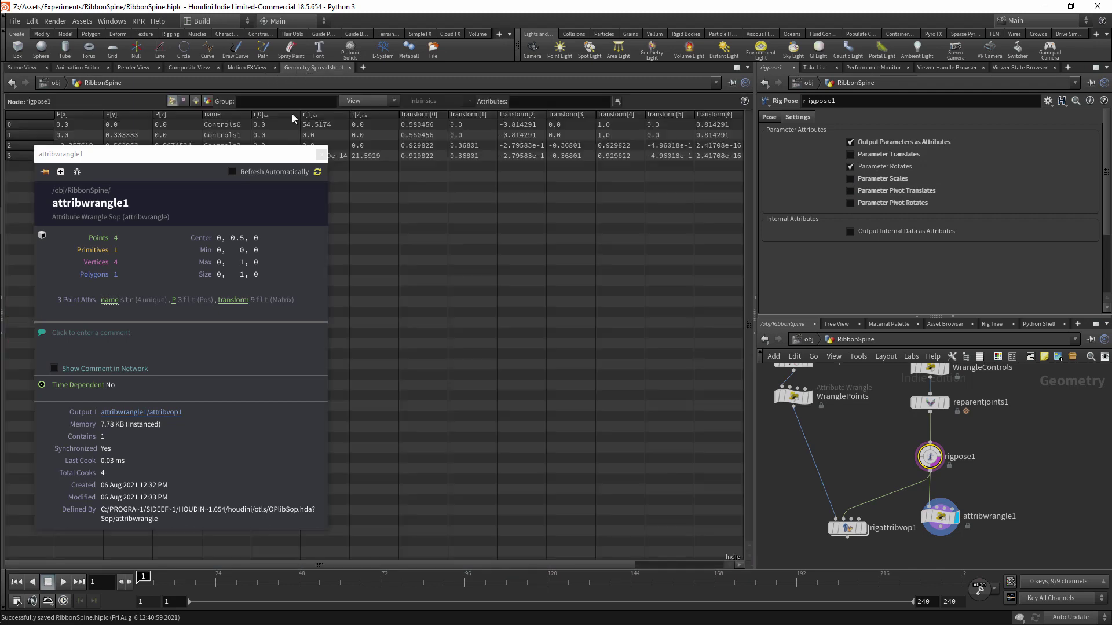
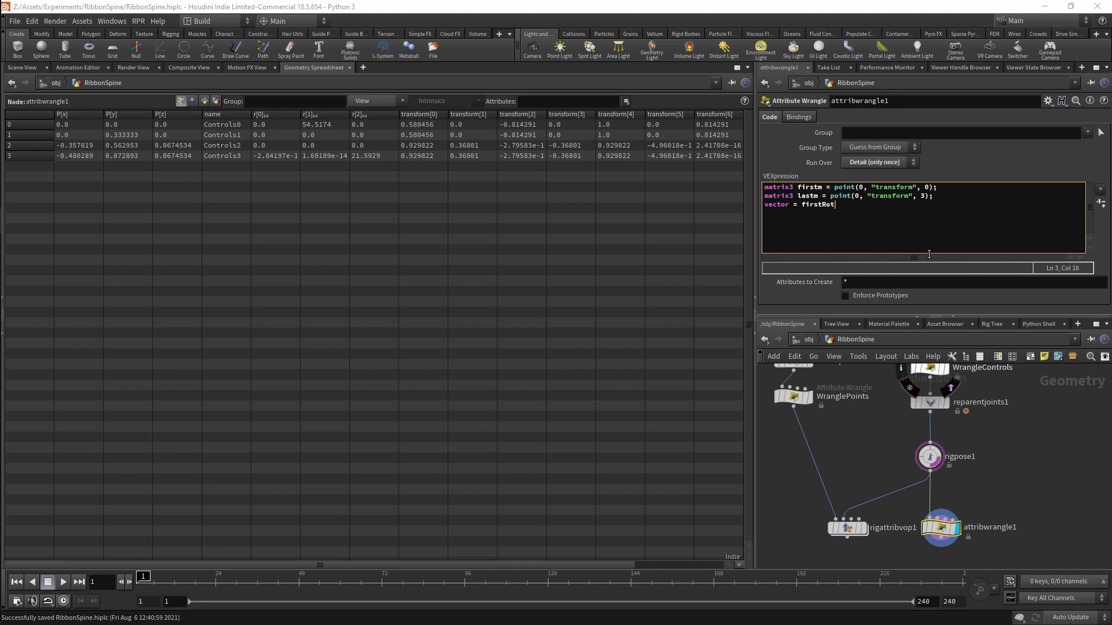
Step: Add vector firstrot = point(0, "r", 0) to read the first control's rotation
key("BackSpace")
type("rot = point(")
key("Left")
key("Left")
type("0, \"r\", 0")
Step: Duplicate the firstrot line below and rename the copy to lastrot
key("shift+Home")
key("ctrl+c")
key("End")
key("Return")
key("ctrl+v")
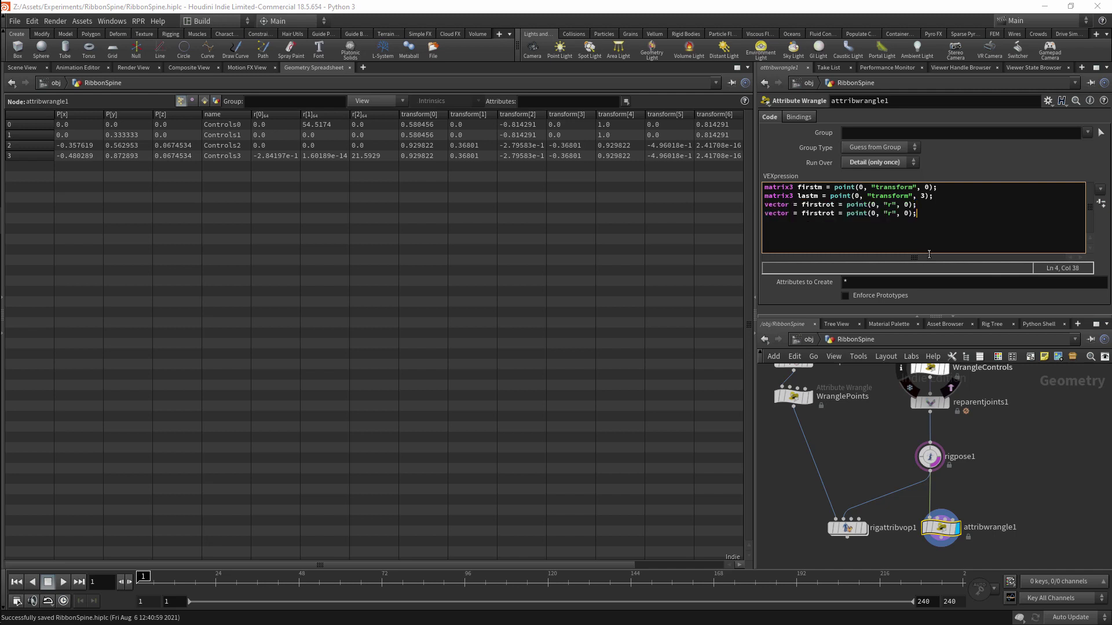
key("ctrl+Left")
key("ctrl+Left")
key("ctrl+Left")
key("shift+Left")
key("shift+Left")
key("shift+Left")
key("shift+Left")
key("shift+Left")
type("last")
Step: Remove the stray '=' signs from both rotation lines and recook the wrangle
key("Return")
key("Return")
left_click(797, 205)
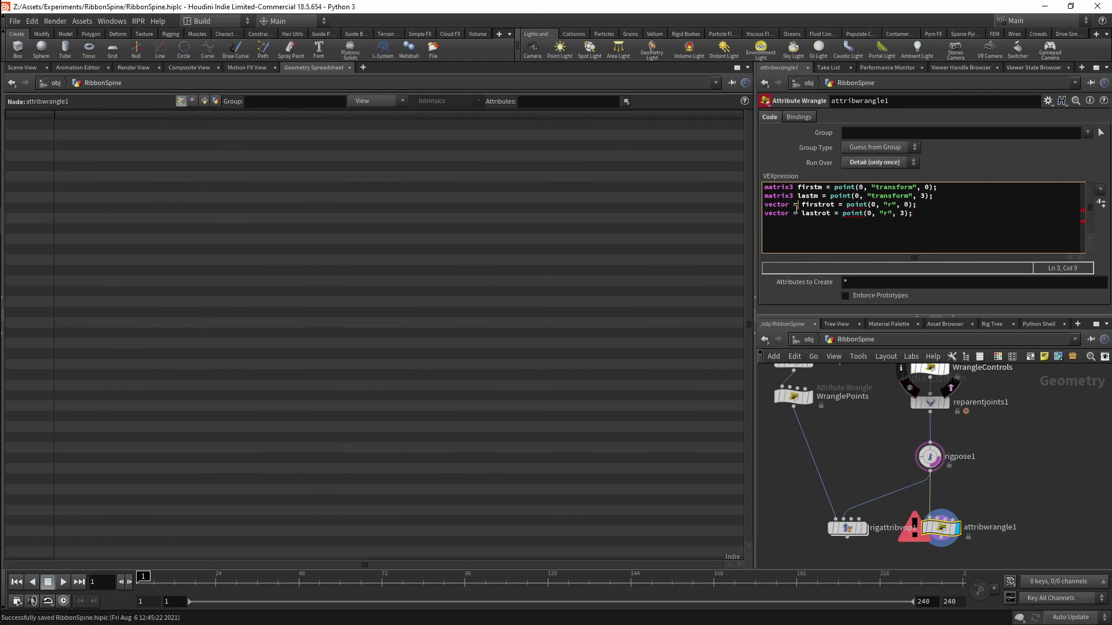
key("BackSpace")
key("BackSpace")
key("Down")
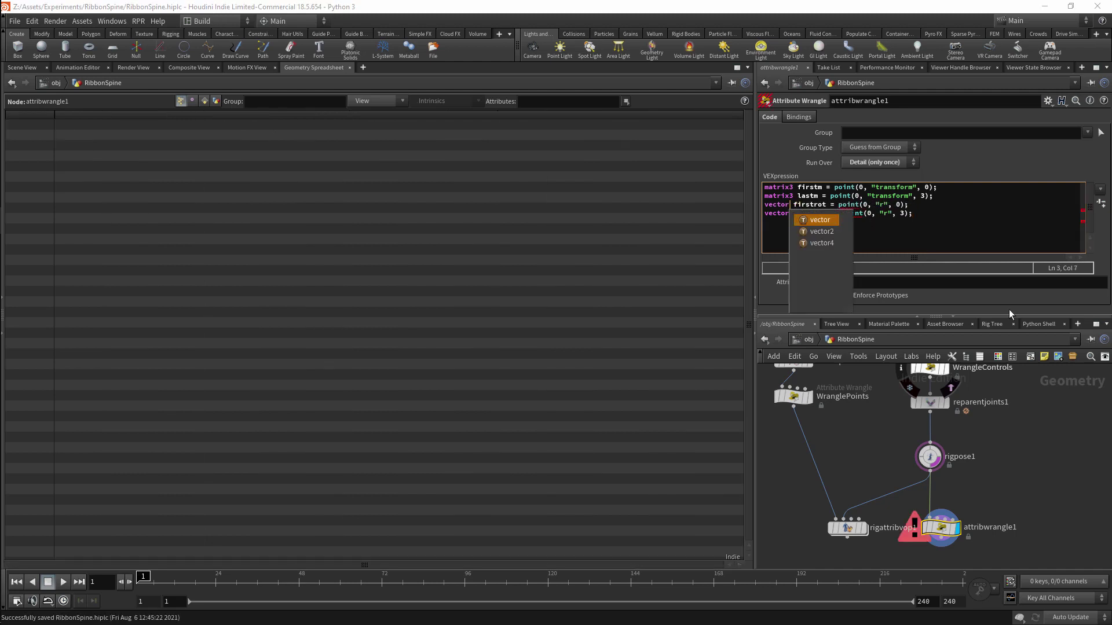
key("Delete")
key("Delete")
key("ctrl+s")
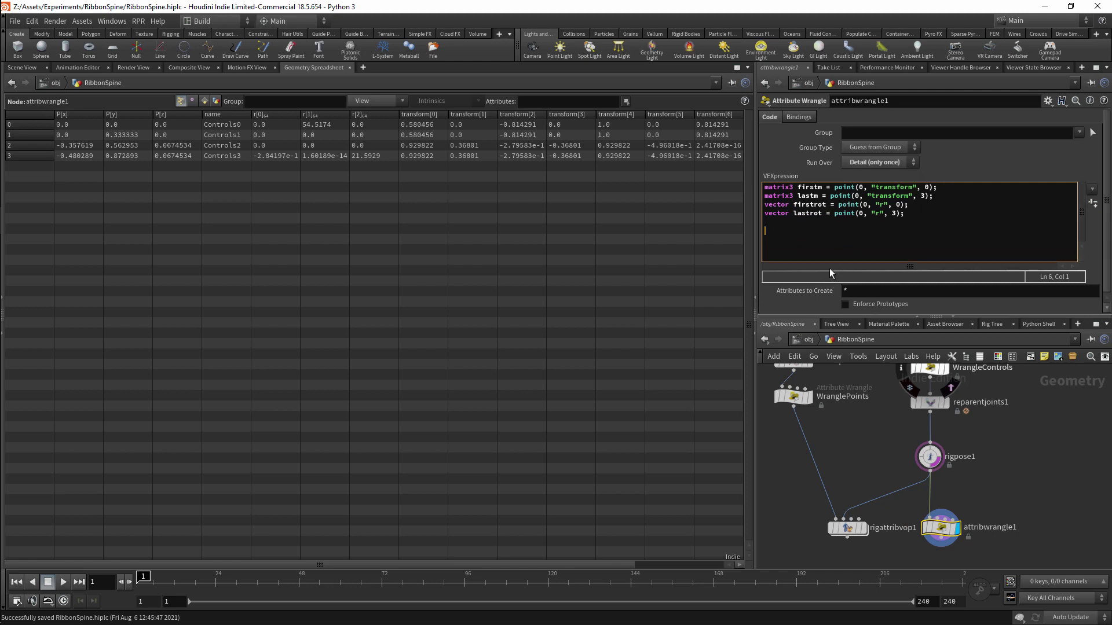
Step: With the Scene View showing, write f@TotalRot = lastrot[1] - firstrot[1]
type("@")
left_click(33, 66)
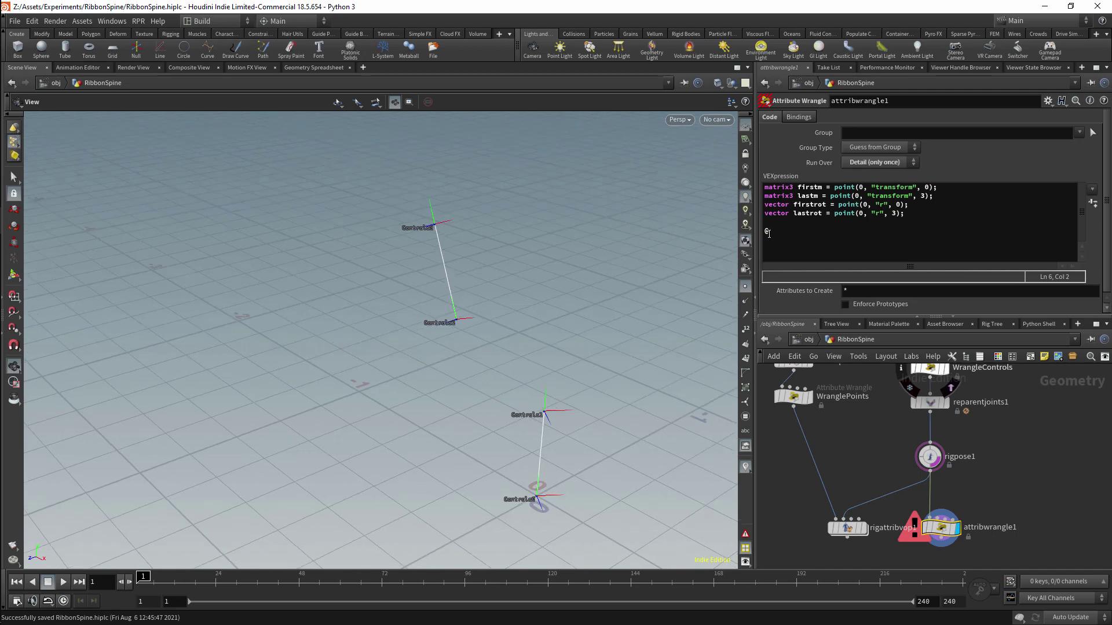
type("TotalRot =")
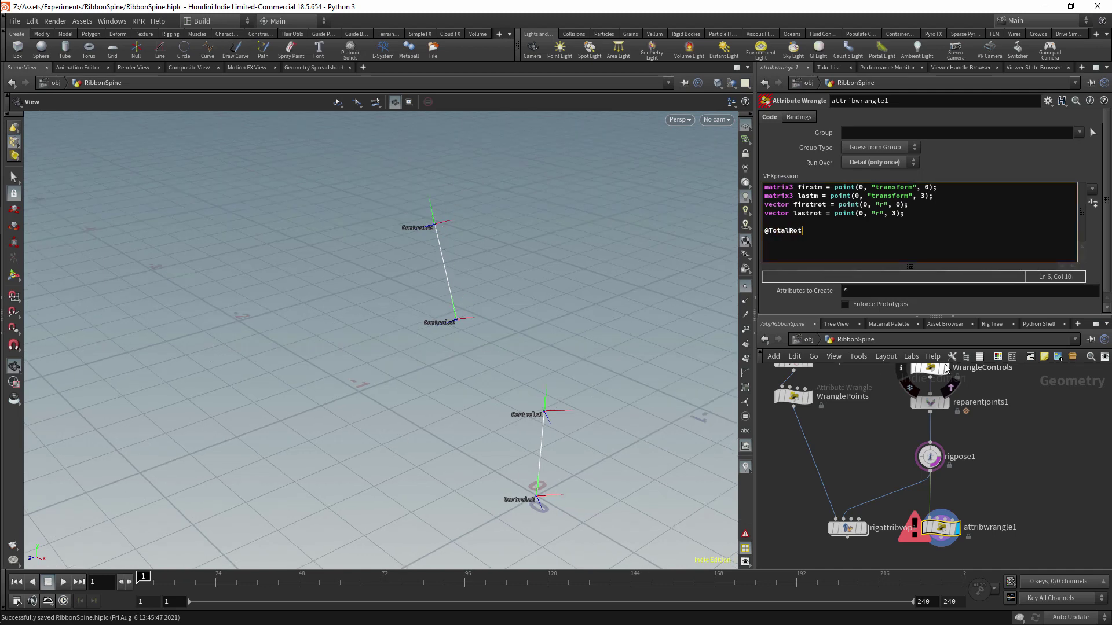
key("Left")
key("Left")
key("Left")
key("Left")
key("Left")
key("Left")
key("Left")
type("f")
key("End")
type("last")
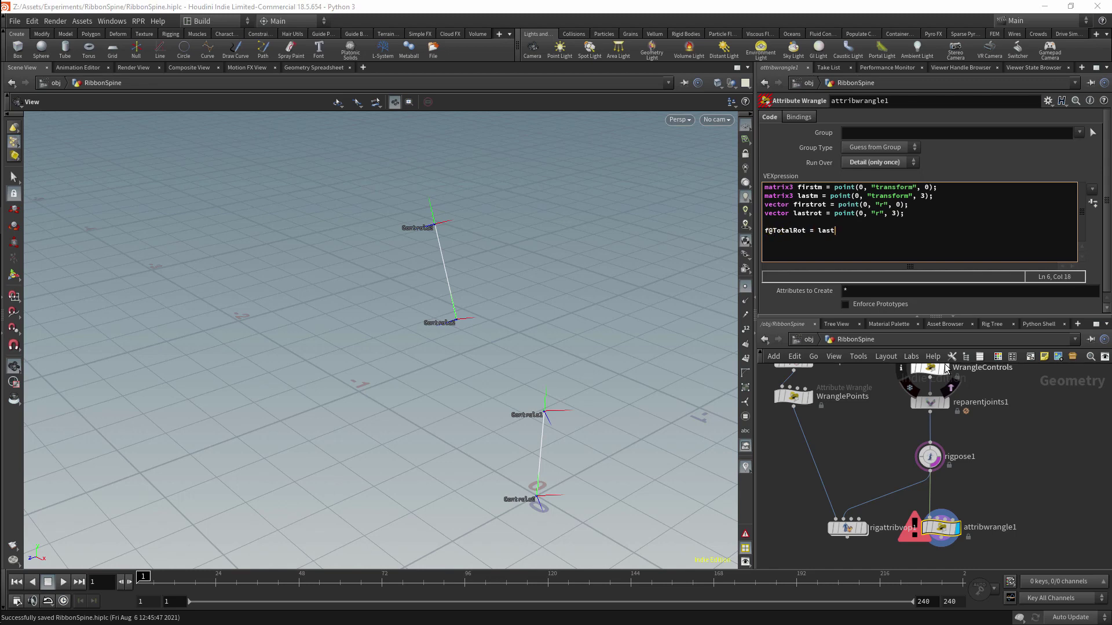
type("rot")
type("[y")
type("] - firstrot[")
type("1")
key("Left")
key("Left")
key("Left")
key("Left")
key("Left")
key("Left")
key("Left")
key("Left")
key("Left")
key("Left")
key("Left")
key("Left")
key("Left")
key("Left")
key("BackSpace")
type("1")
key("Right")
key("Right")
key("Right")
key("Right")
key("Right")
key("Right")
Step: Add a firstUp line set to set(firstm.zx, firstm.zy, firstm.zz)
key("Return")
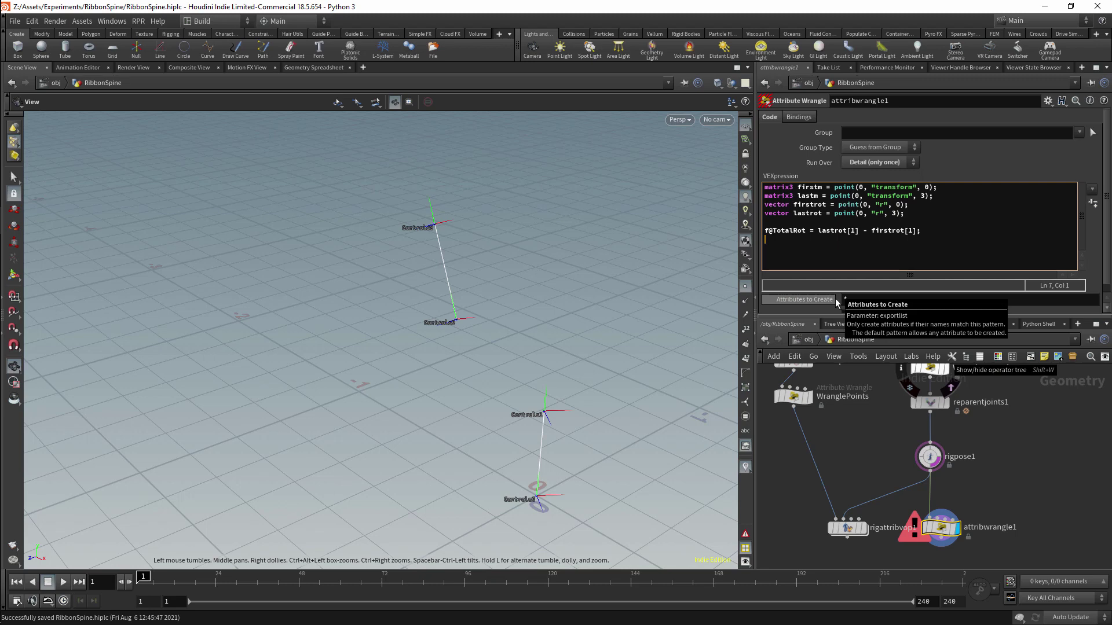
type("f")
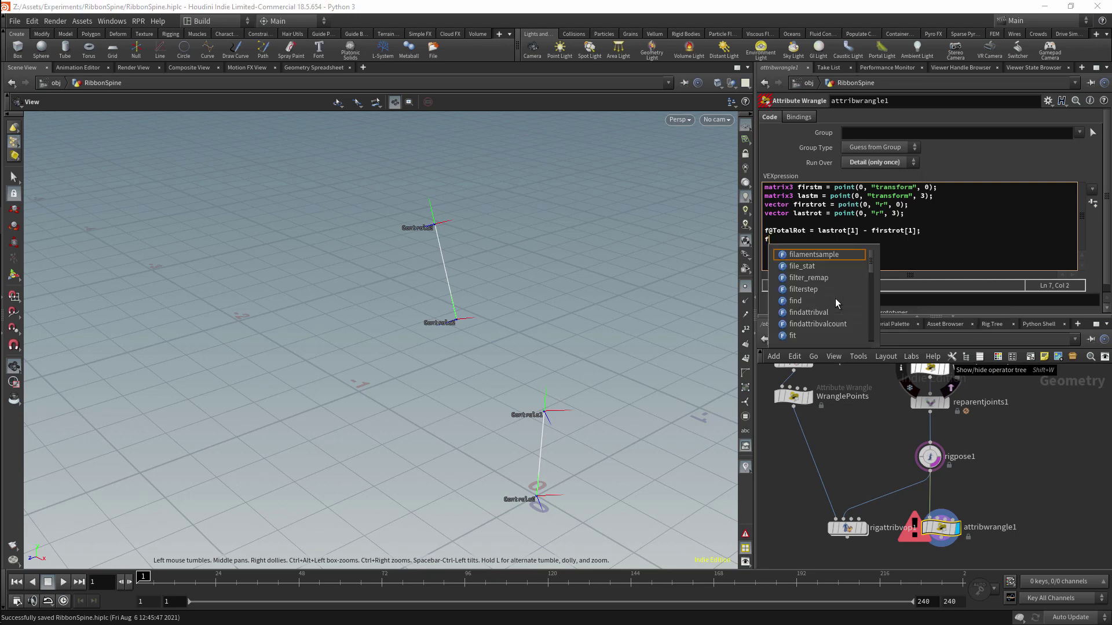
type("@first")
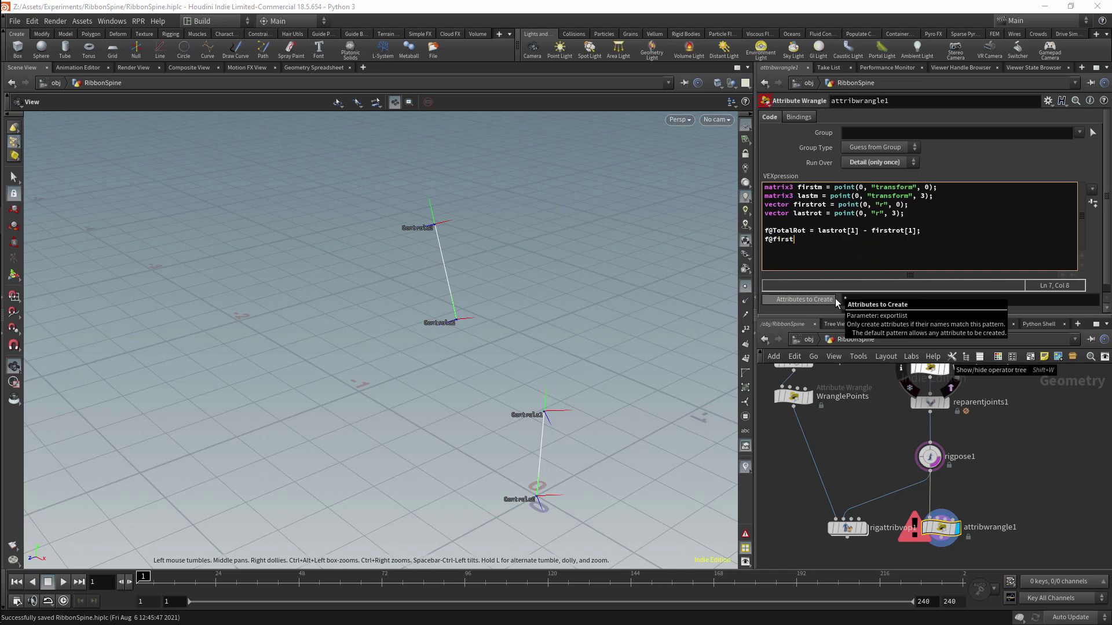
type("Up = set(")
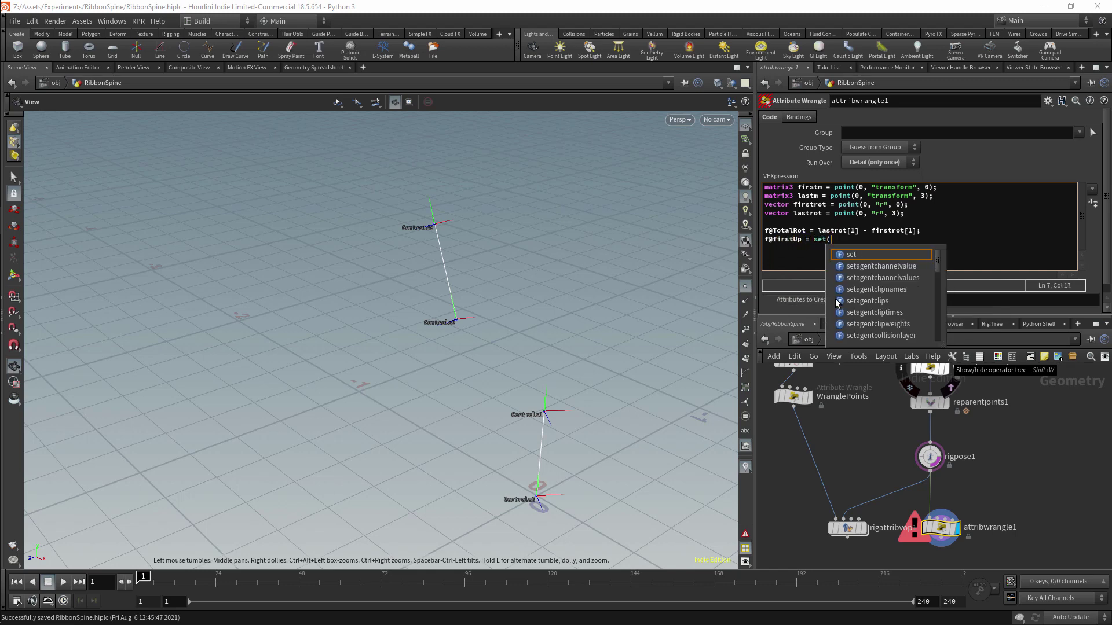
key("Escape")
type("firstm")
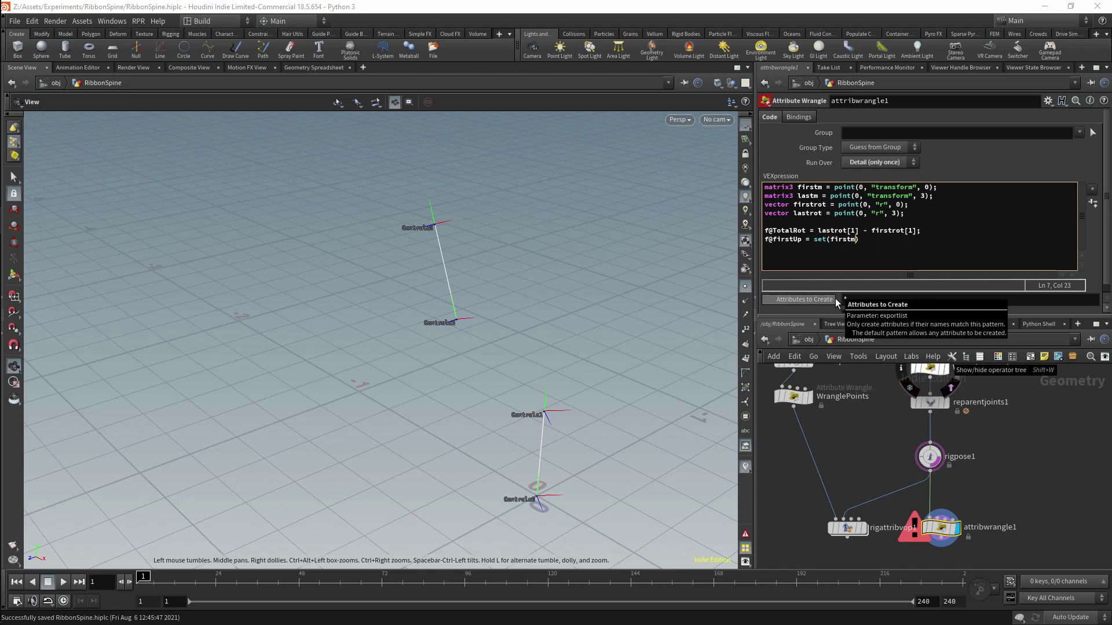
type(".zx, firstm.zy, first")
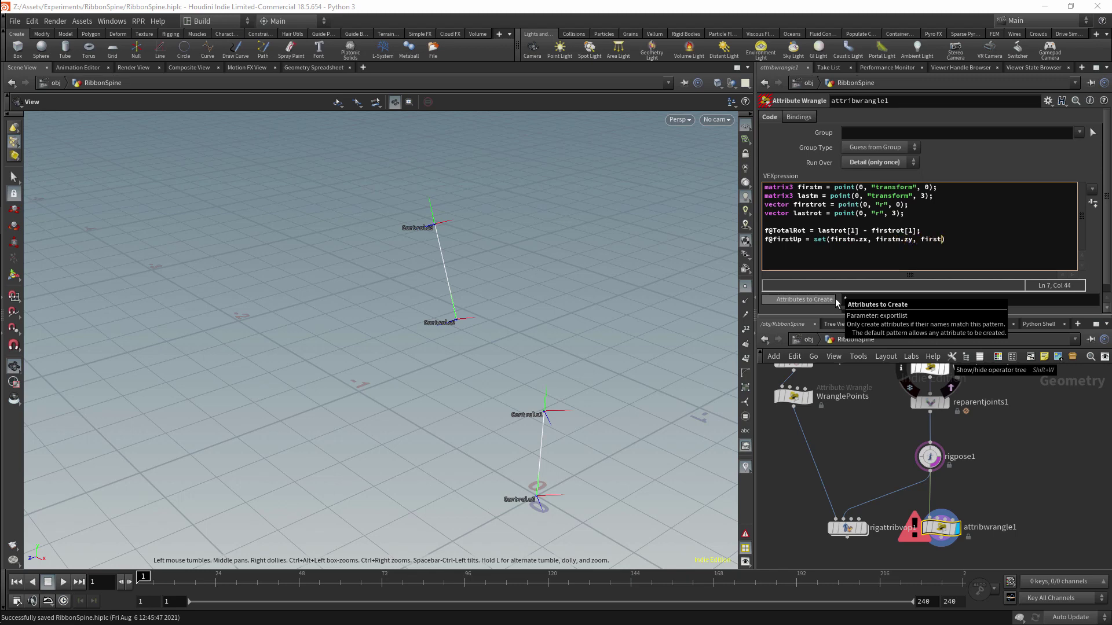
type("m.zz);")
Step: Duplicate the firstUp line and rename the copy to lastUp
key("shift+Home")
key("ctrl+c")
key("End")
key("Return")
key("ctrl+v")
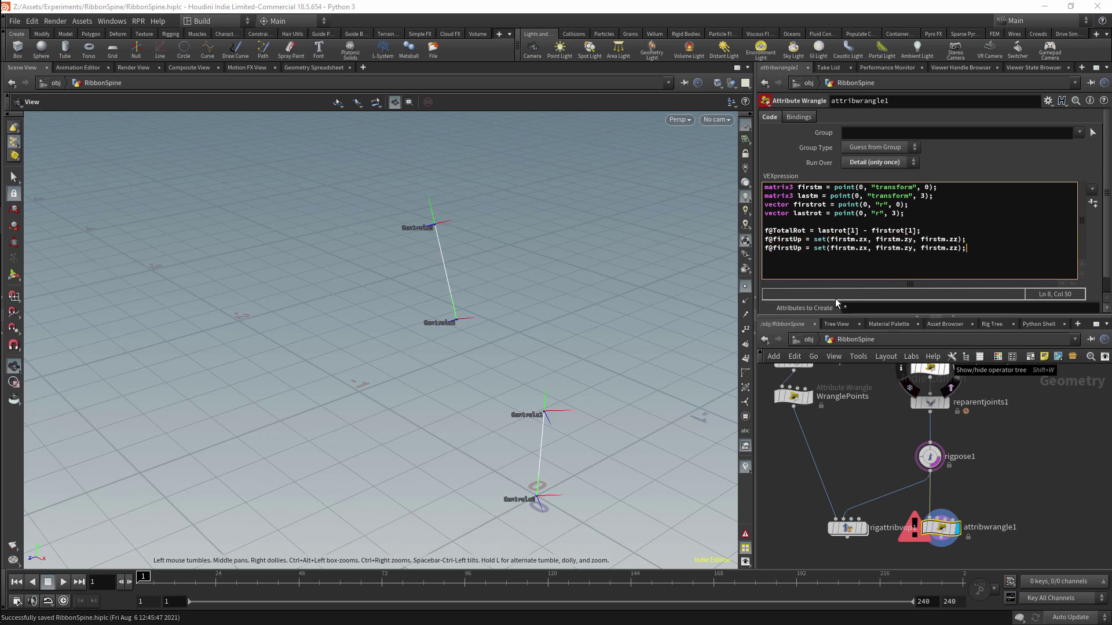
key("ctrl+Left")
key("ctrl+Left")
key("ctrl+Left")
key("ctrl+Left")
key("ctrl+Left")
key("ctrl+Left")
key("Left")
key("Left")
key("Left")
key("BackSpace")
key("BackSpace")
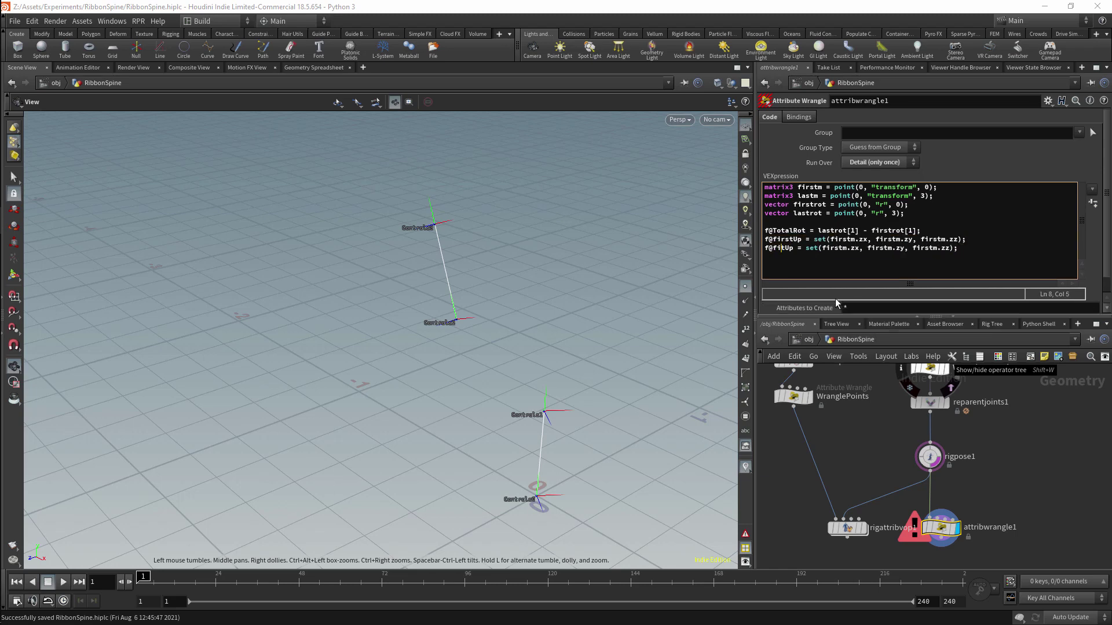
key("BackSpace")
key("BackSpace")
type("las")
Step: Change the three firstm references in the lastUp line to lastm
key("ctrl+Right")
key("ctrl+Right")
key("ctrl+Right")
key("ctrl+Right")
key("Right")
key("Right")
key("Right")
key("BackSpace")
key("BackSpace")
key("BackSpace")
type("las")
key("ctrl+Right")
key("ctrl+Right")
key("ctrl+Right")
key("Right")
key("Right")
key("Right")
key("Right")
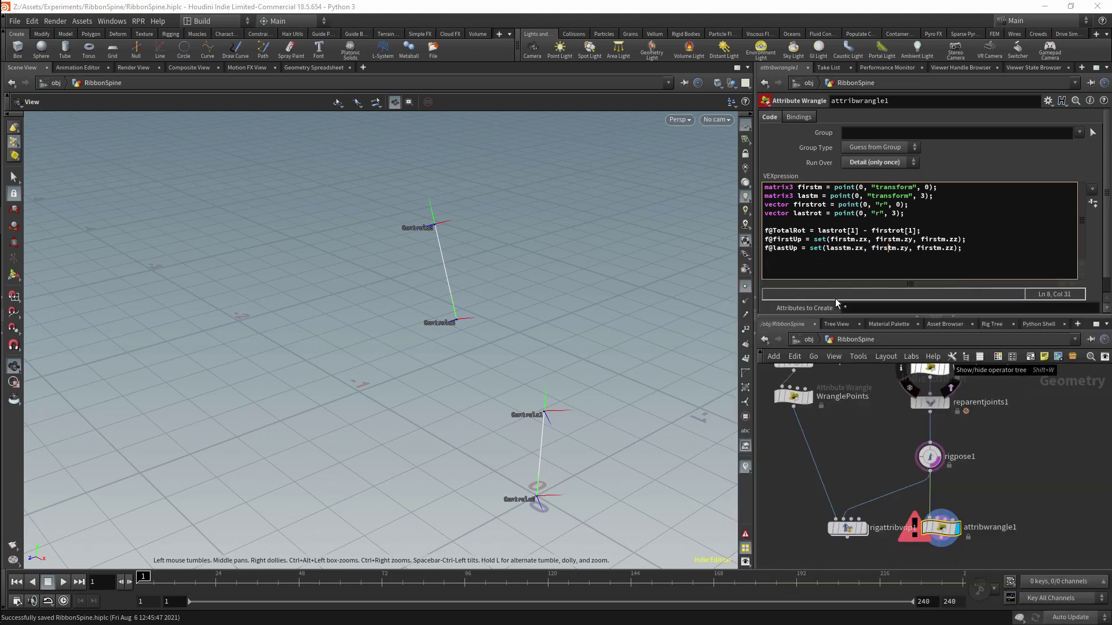
key("BackSpace")
key("BackSpace")
key("BackSpace")
key("BackSpace")
type("las")
key("ctrl+Right")
key("ctrl+Right")
key("Right")
key("Right")
key("BackSpace")
key("Delete")
key("Delete")
type("la")
left_click(835, 248)
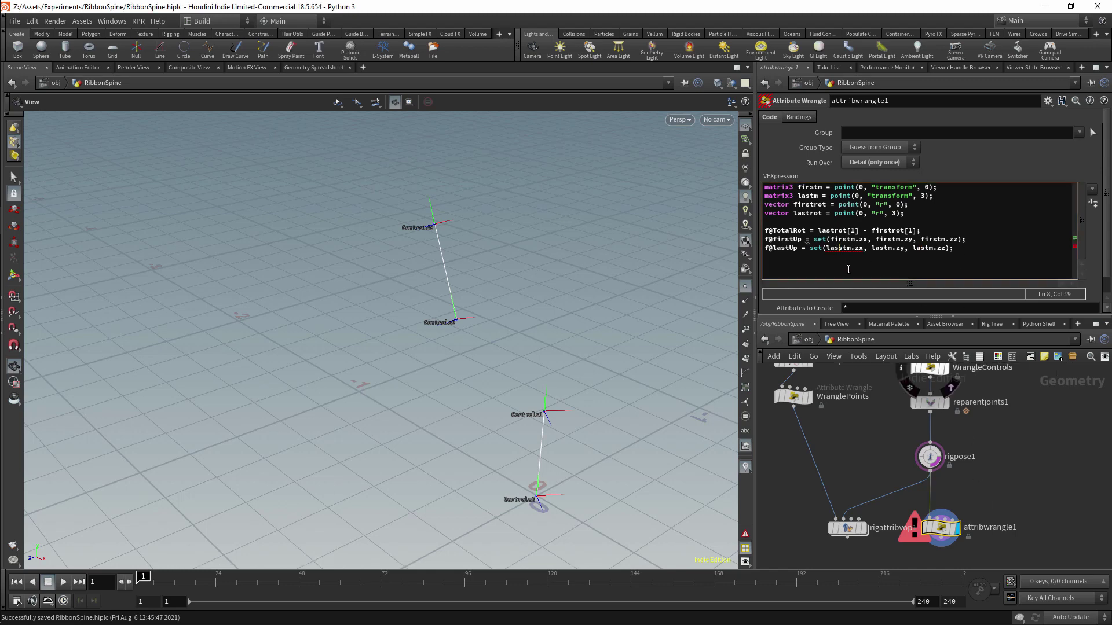
key("BackSpace")
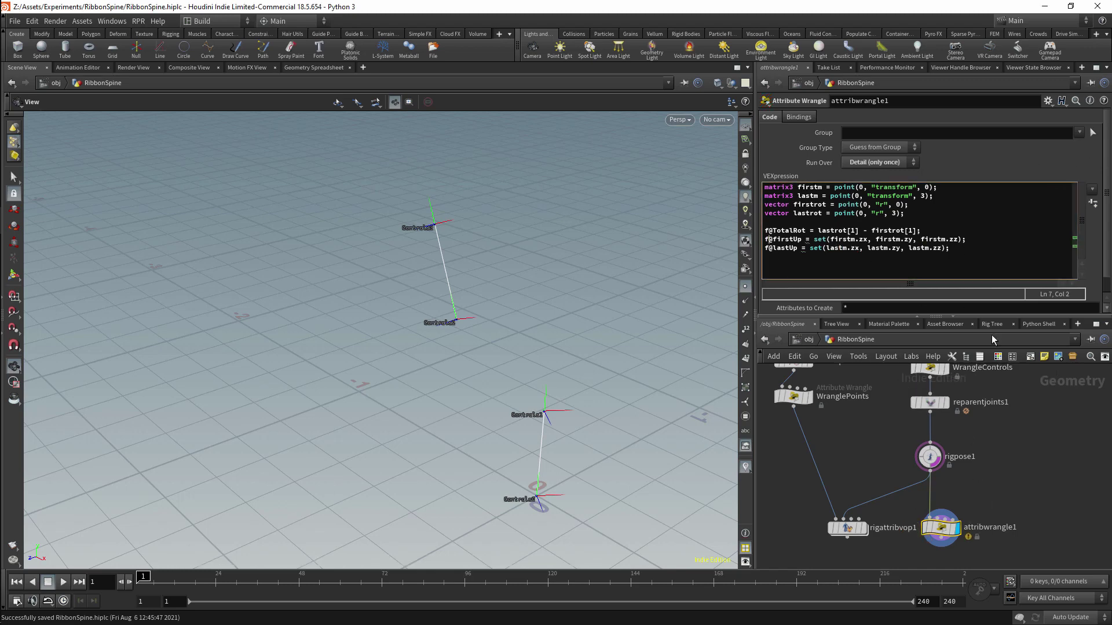
Step: Make firstUp and lastUp vector attributes with the v@ prefix
key("BackSpace")
type("v")
key("Escape")
key("Down")
key("BackSpace")
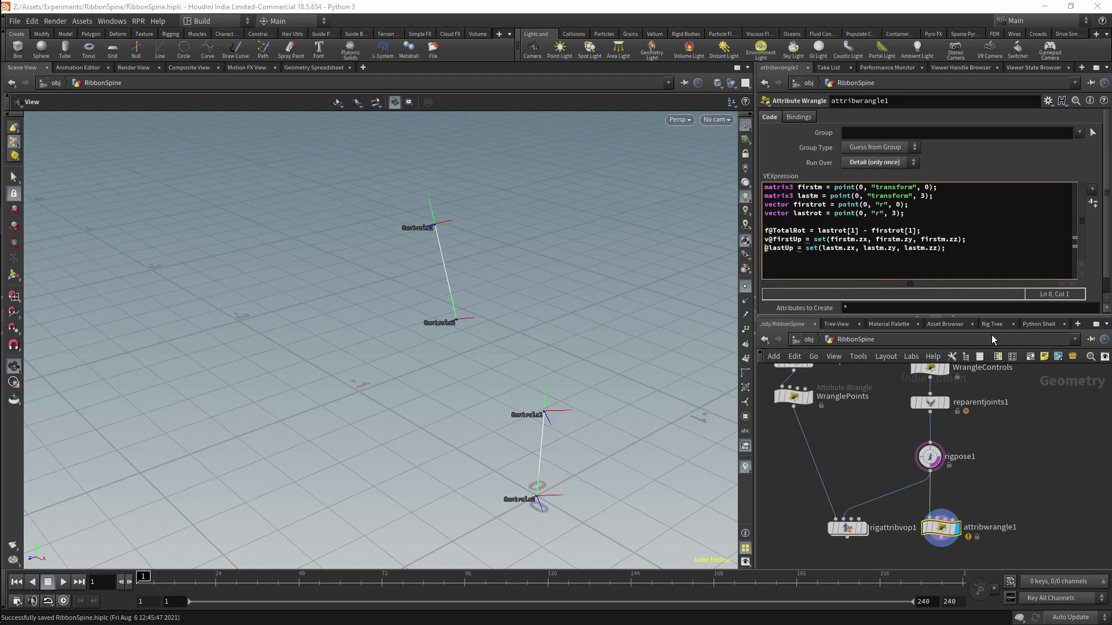
type("v")
key("Escape")
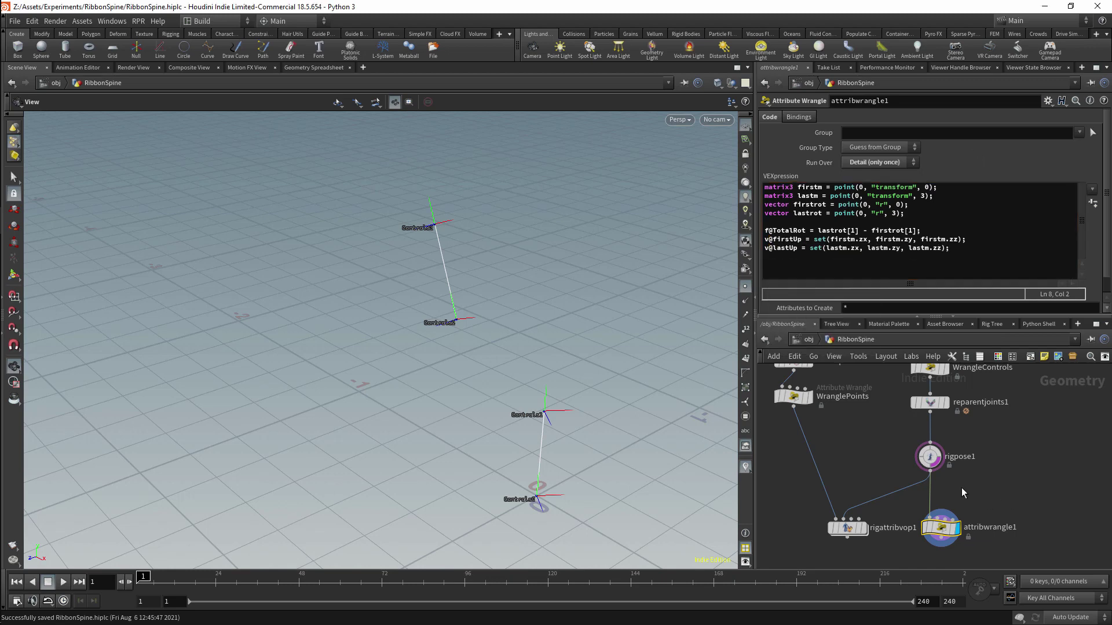
Step: Frame the network, nudge rigattribvop1 slightly left, and save the scene
key("h")
left_click(897, 409)
left_click(919, 498)
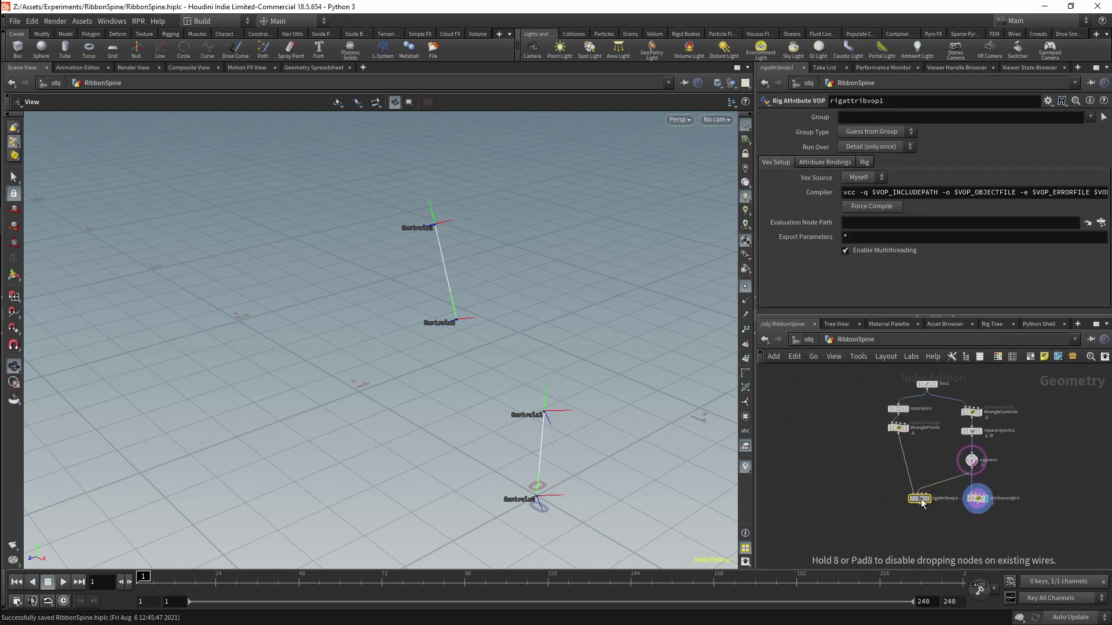
left_click_drag(921, 499, 919, 499)
key("ctrl+s")
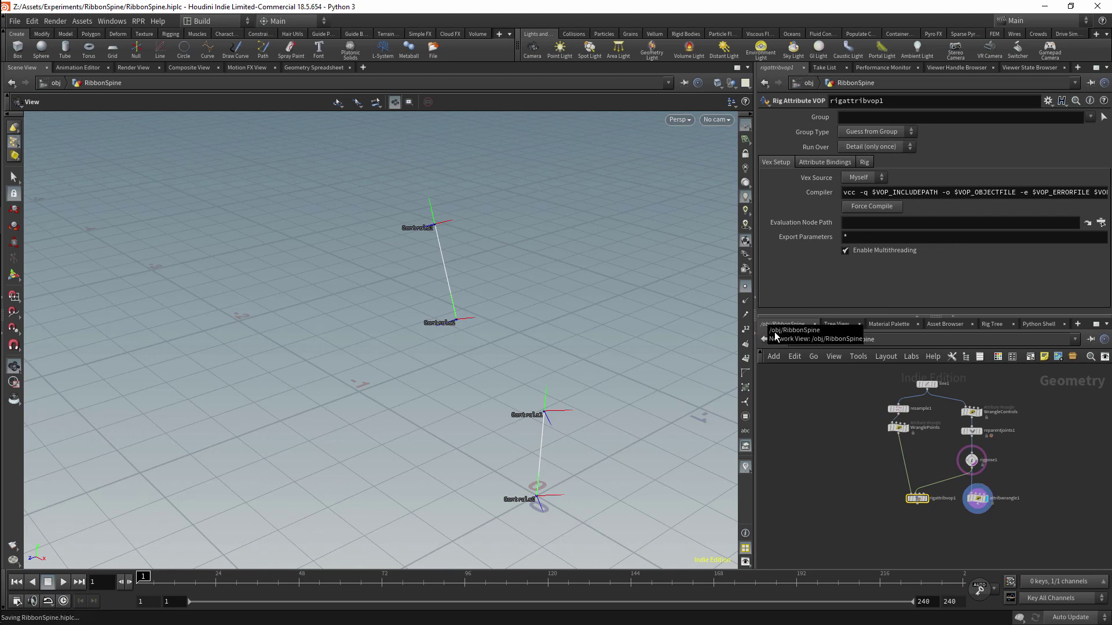
left_click(850, 450)
Step: Place a Sweep node below, wire rigattribvop1 into it, and display it
scroll(964, 519, "up", 2)
key("Tab")
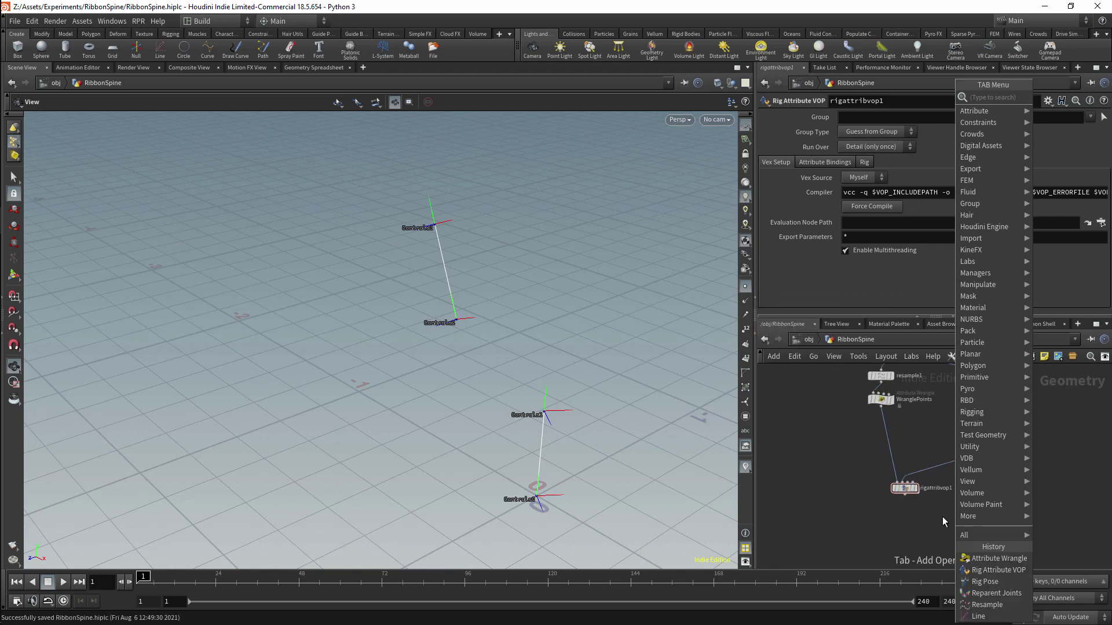
type("wrangle")
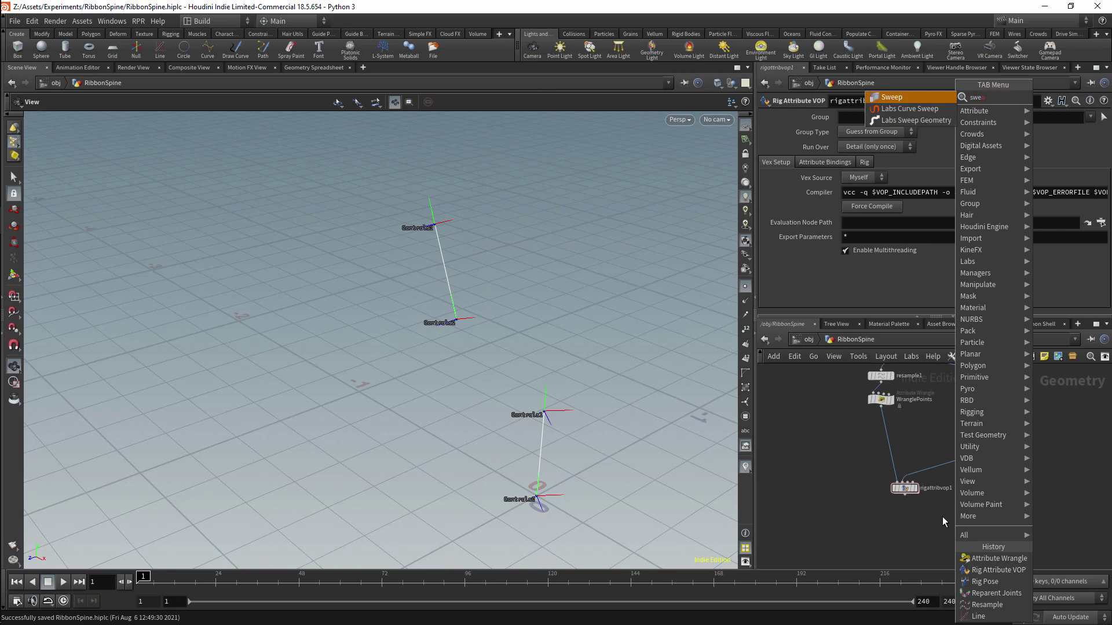
key("Return")
left_click(950, 530)
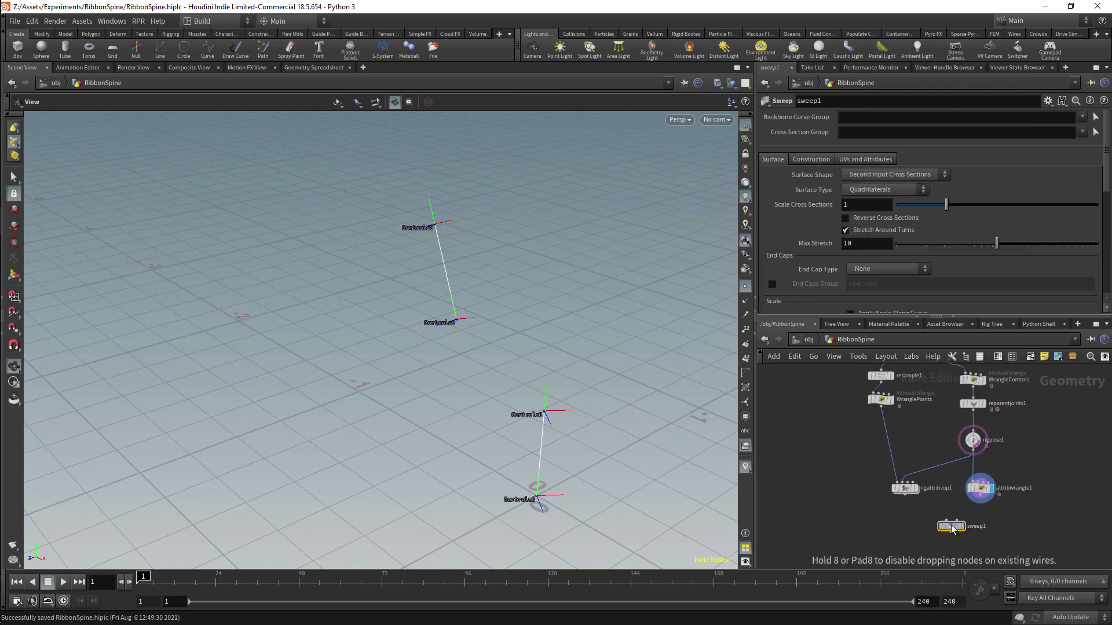
left_click_drag(905, 497, 949, 538)
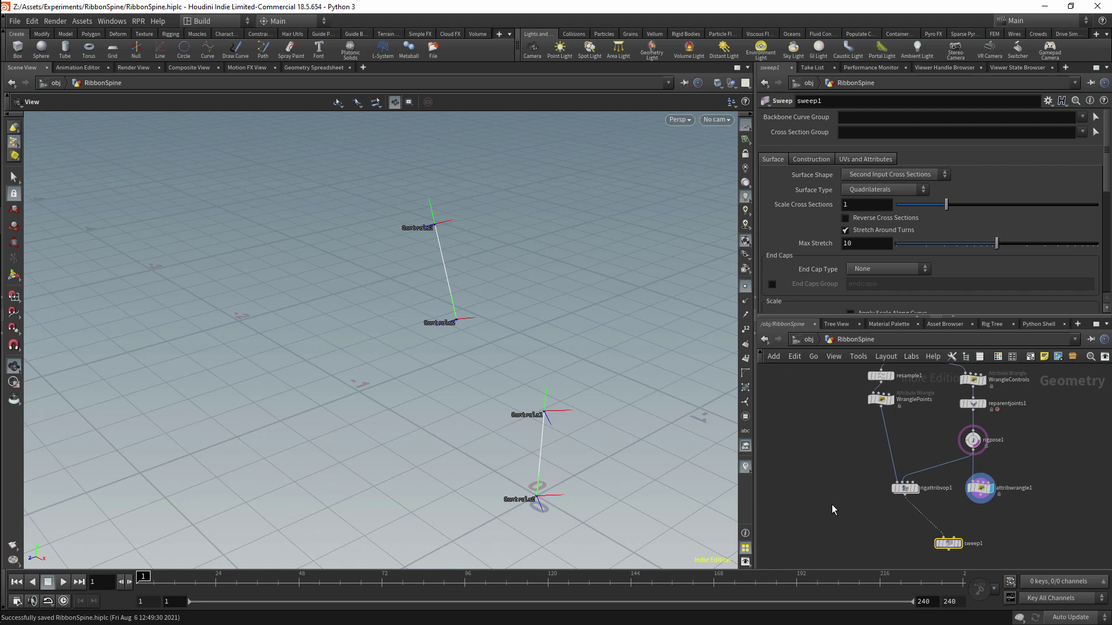
left_click(959, 544)
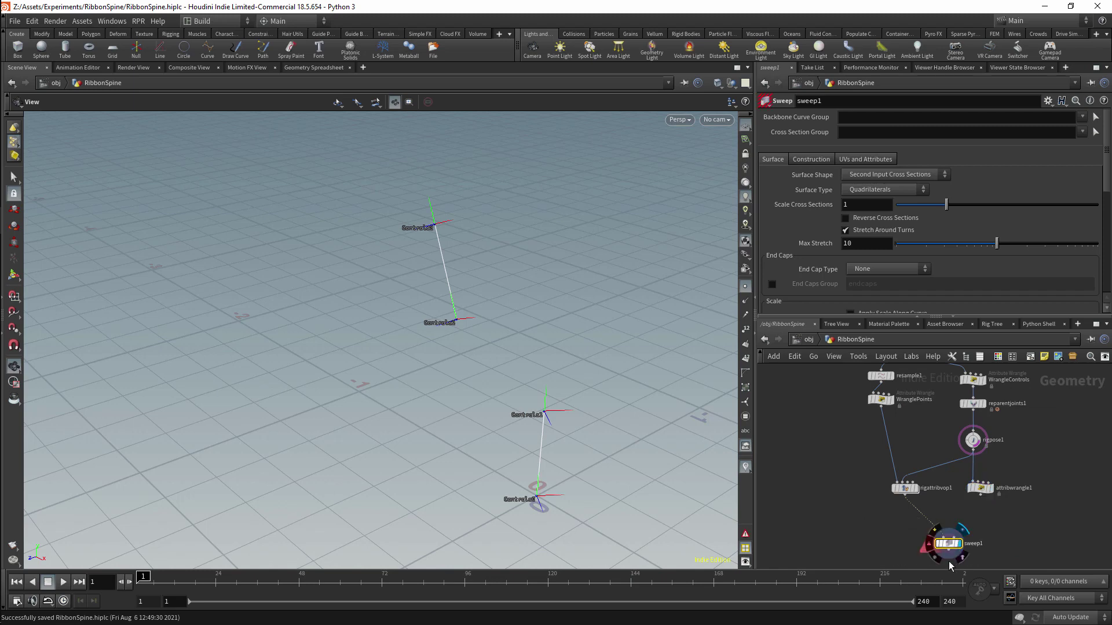
Step: Set sweep1's Surface Shape to Ribbon, inspect it, and show its Construction settings
left_click(922, 175)
left_click(865, 221)
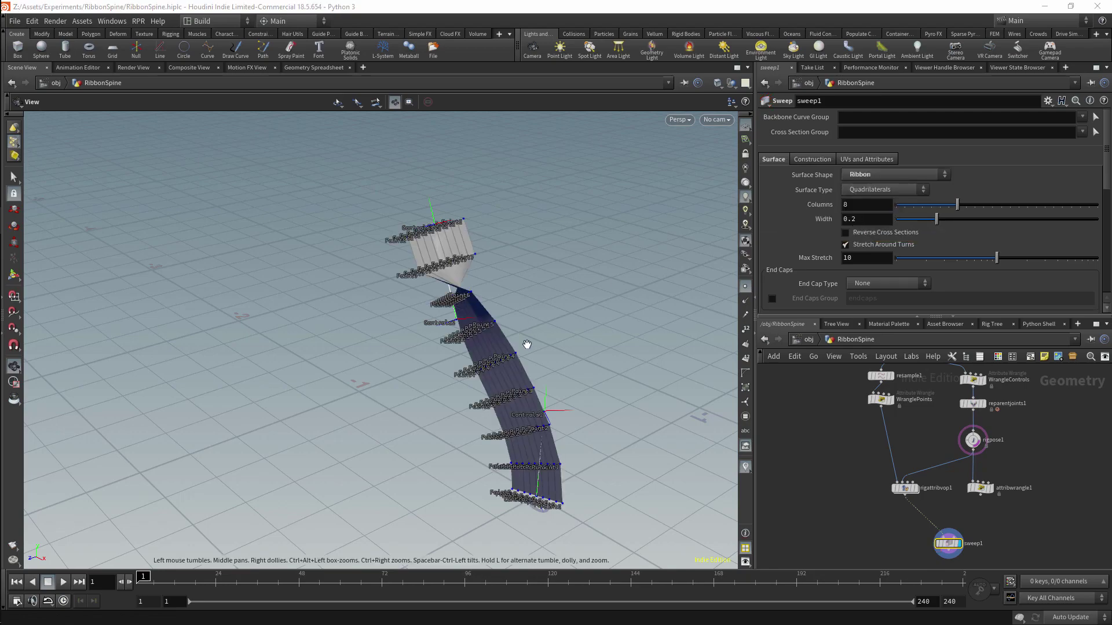
left_click_drag(479, 278, 352, 253)
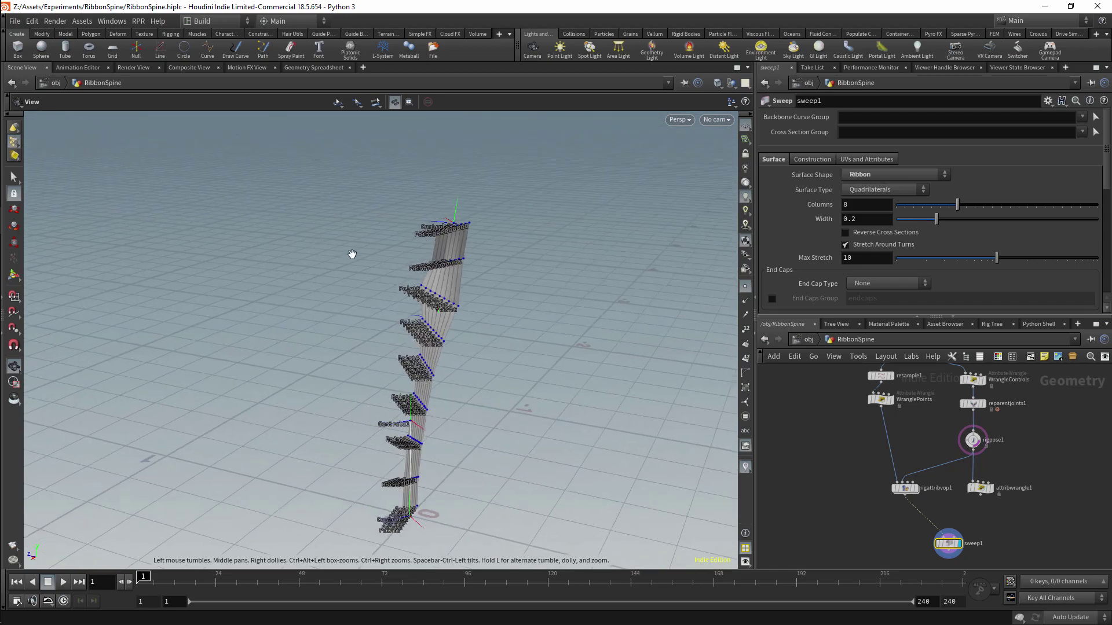
left_click_drag(443, 269, 463, 245)
left_click_drag(539, 273, 438, 422)
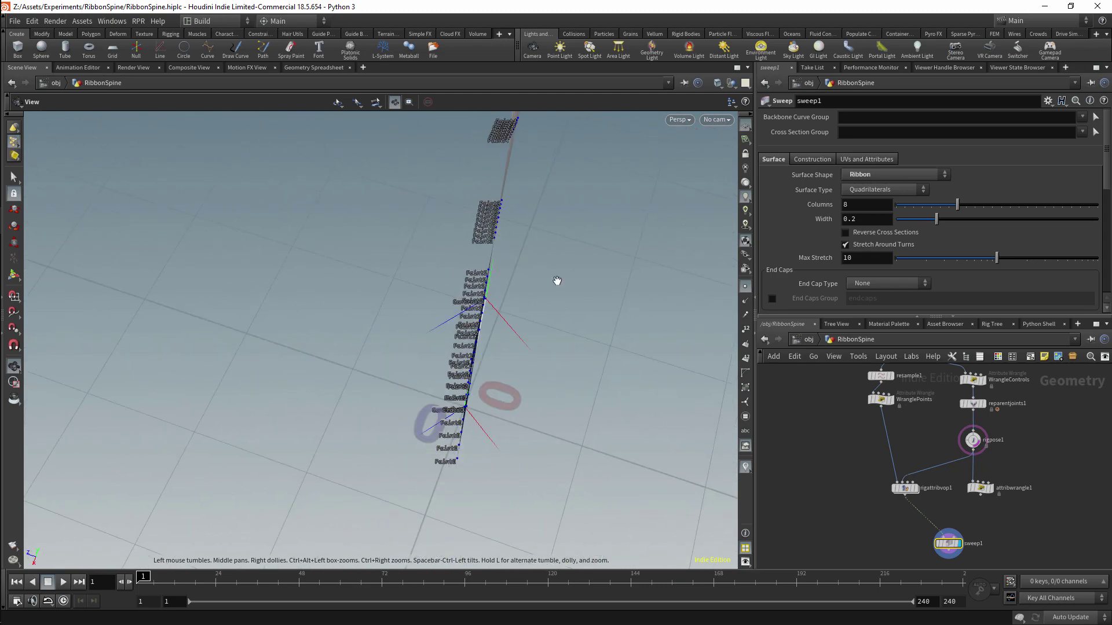
left_click_drag(559, 280, 724, 377)
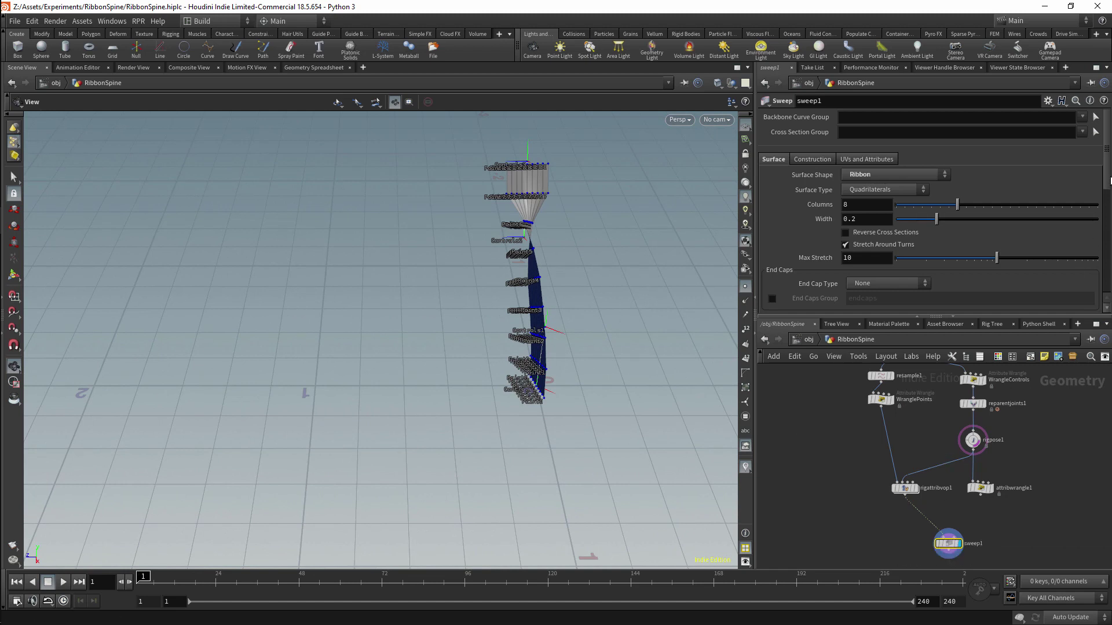
mouse_move(1110, 181)
left_mouse_down()
mouse_move(1109, 223)
mouse_move(1109, 182)
left_mouse_up()
left_click(818, 160)
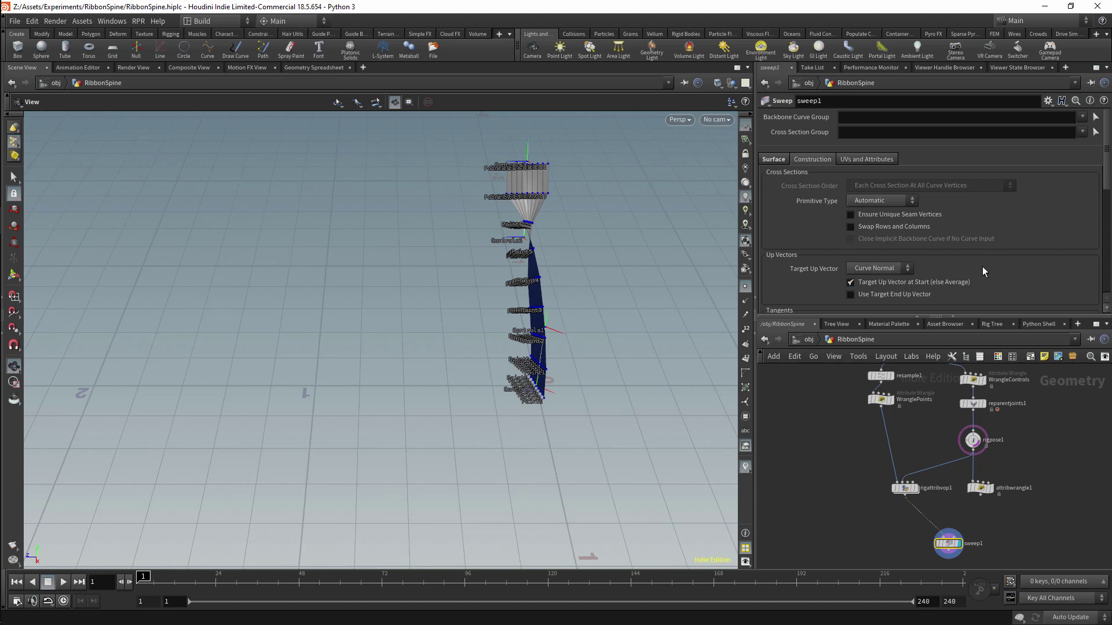
Step: Set Target Up Vector to Custom and enable Use Target End Up Vector
left_click(908, 268)
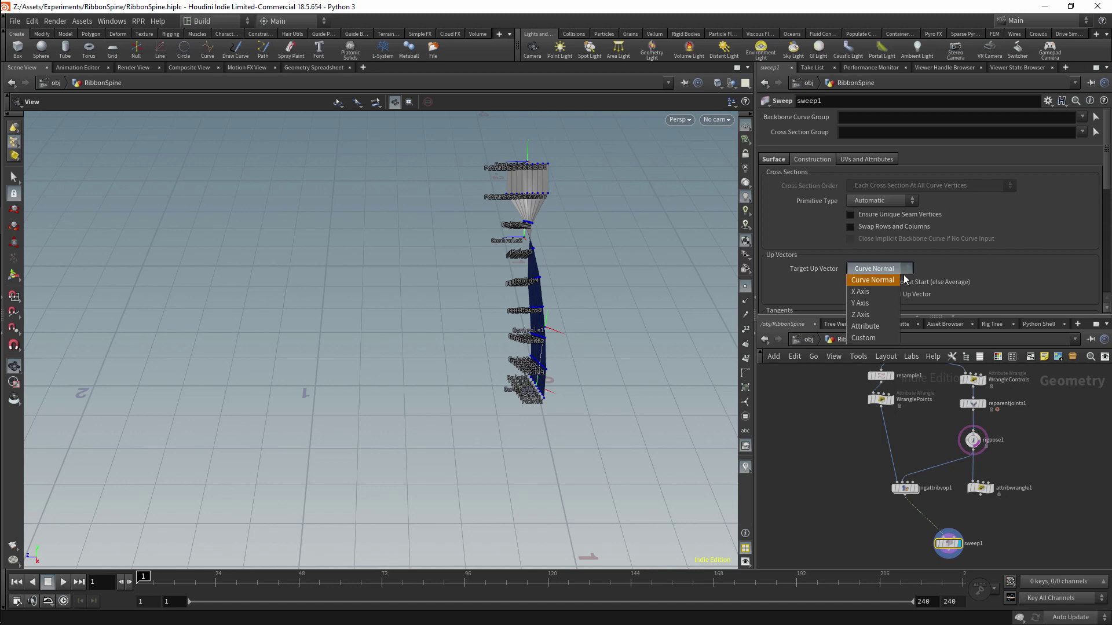
left_click(873, 326)
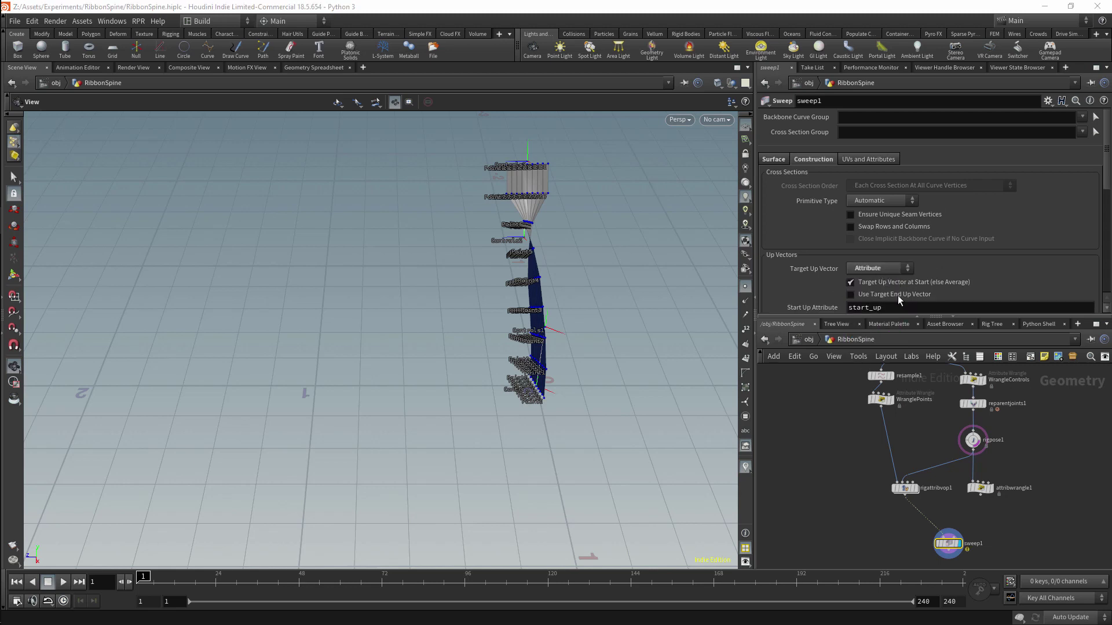
scroll(933, 211, "down", 3)
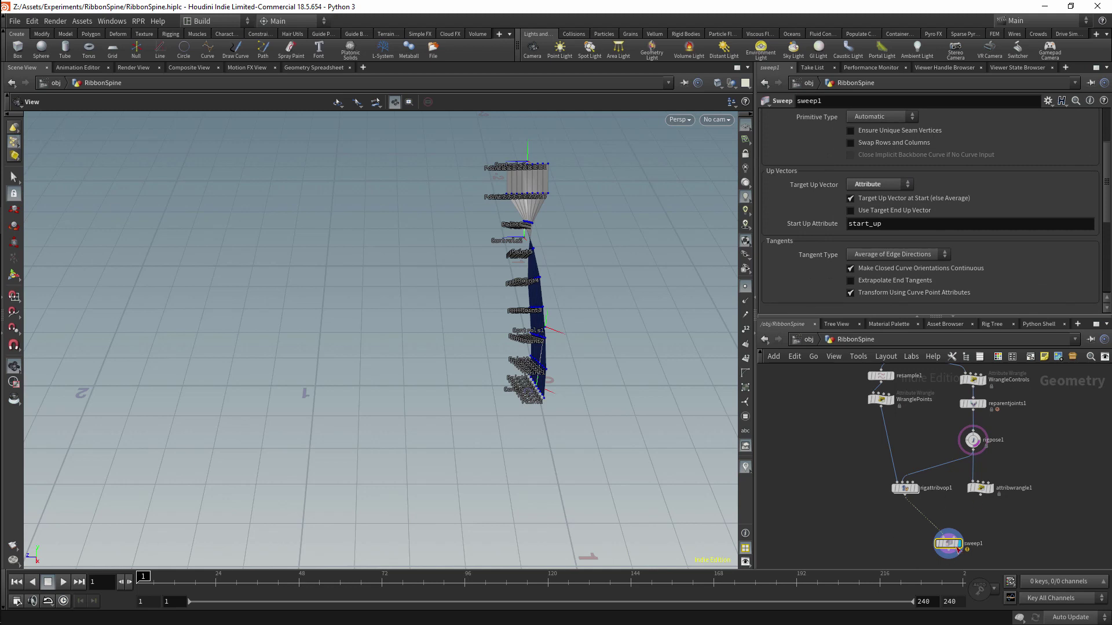
left_click(878, 185)
left_click(868, 254)
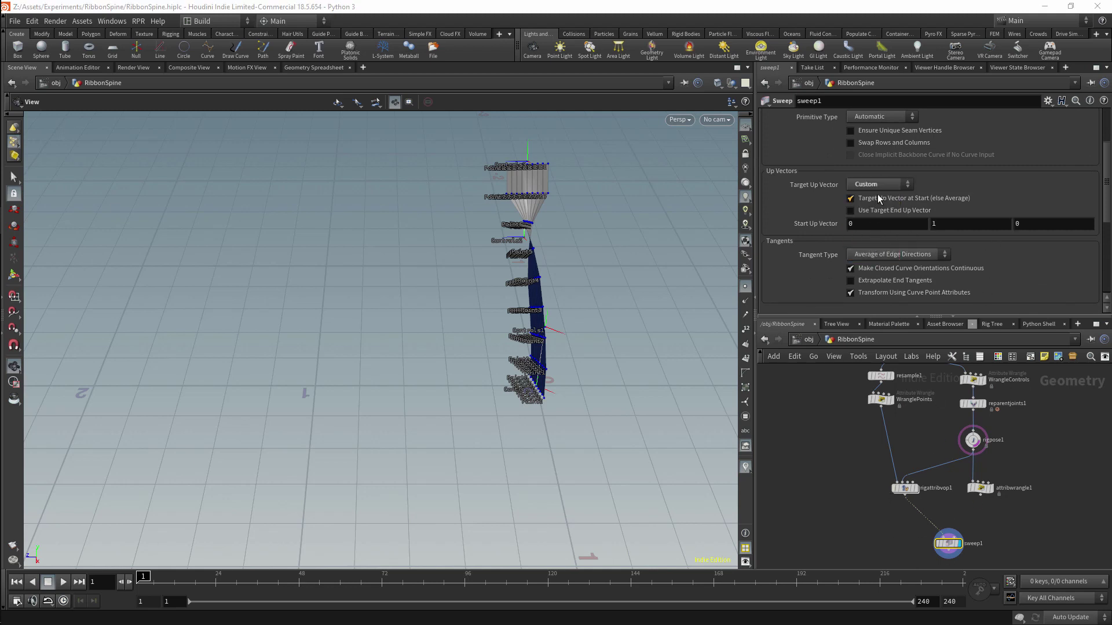
left_click(856, 211)
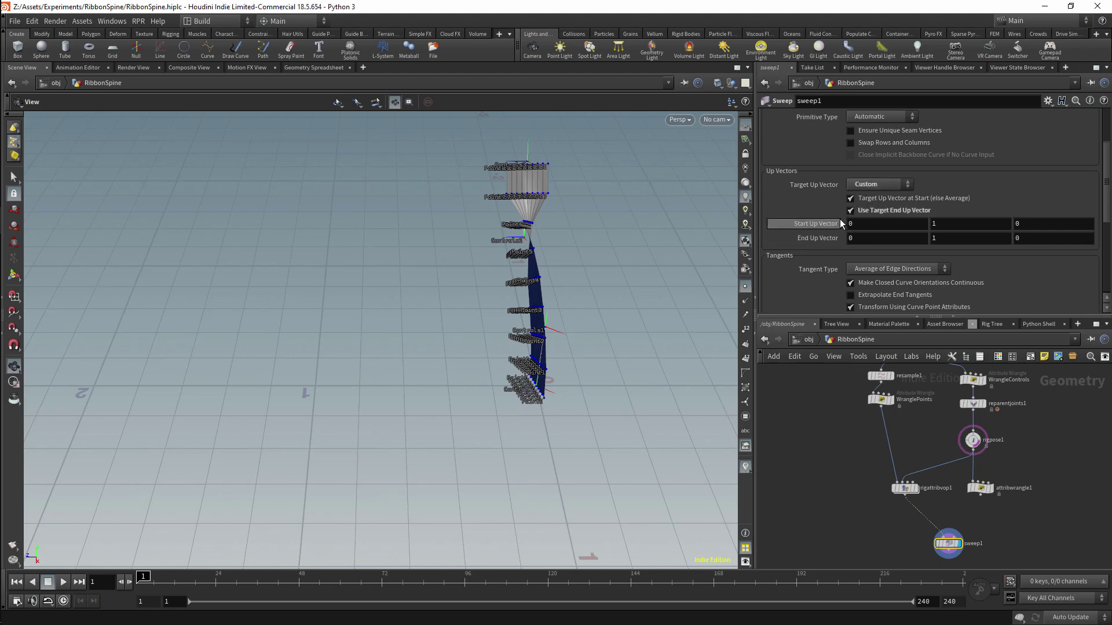
Step: Uncheck Transform Using Curve Point Attributes and inspect the flat ribbon
left_click_drag(620, 304, 573, 192)
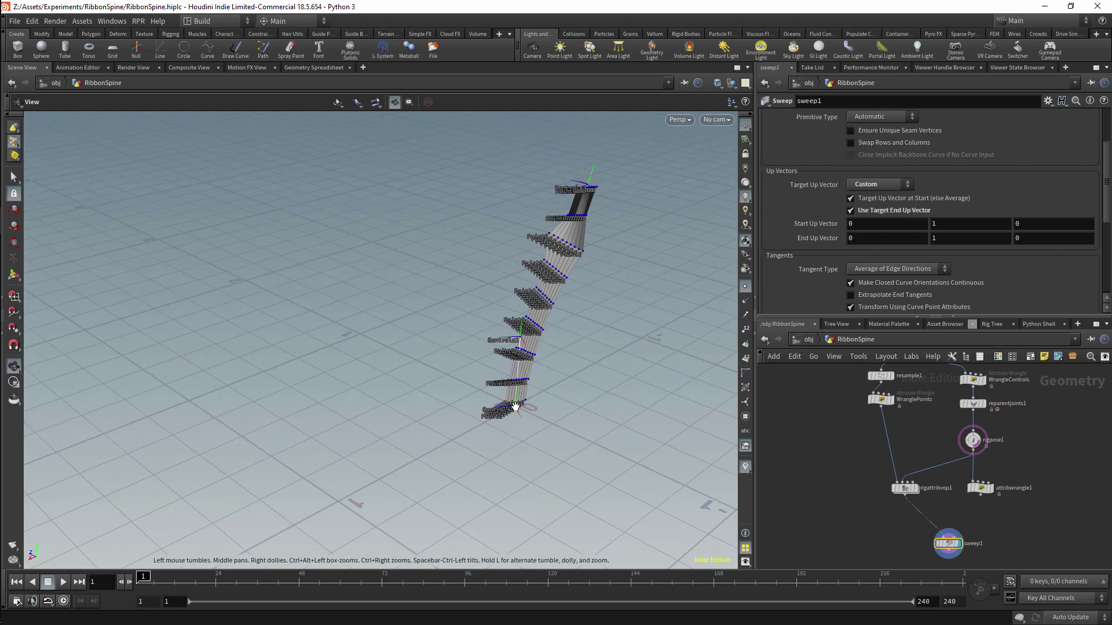
left_click_drag(518, 406, 564, 330)
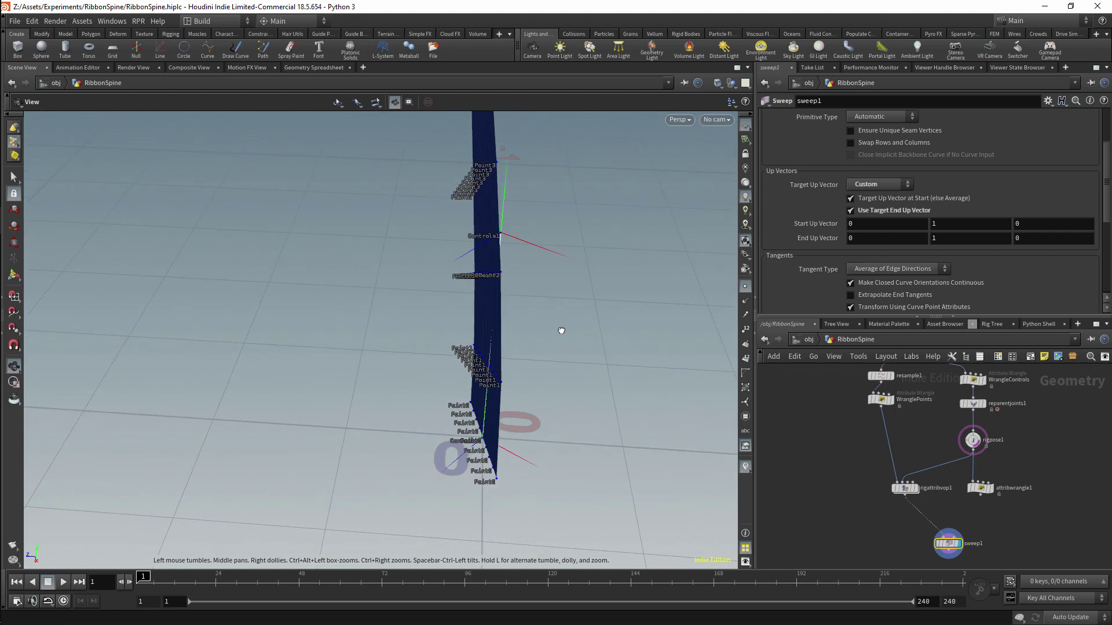
left_click_drag(1106, 198, 1108, 213)
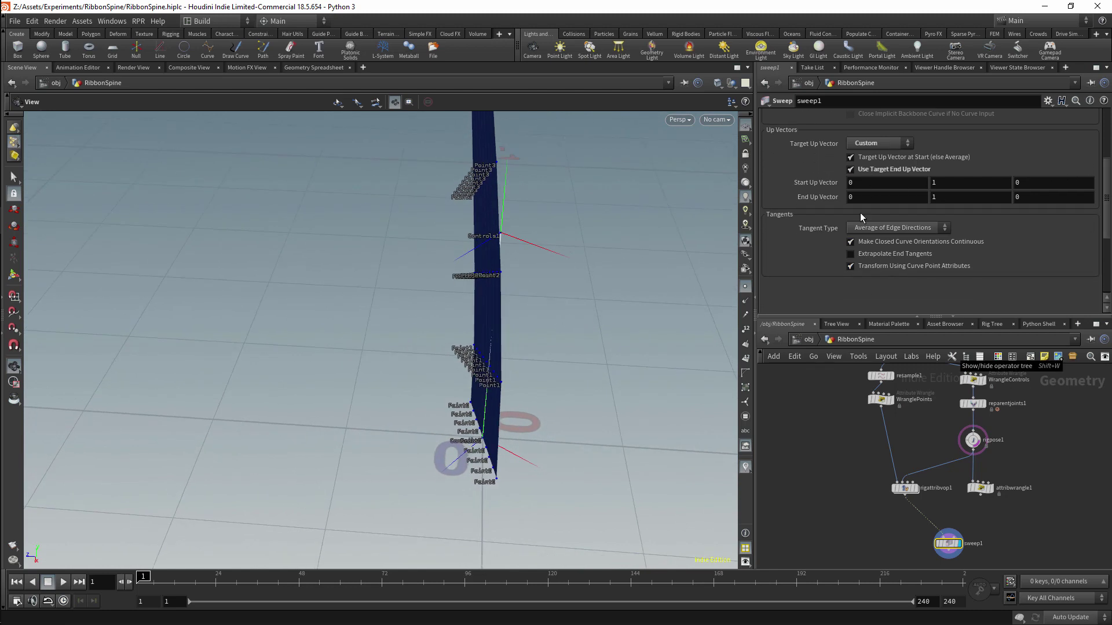
left_click(850, 266)
left_click_drag(561, 387, 597, 381)
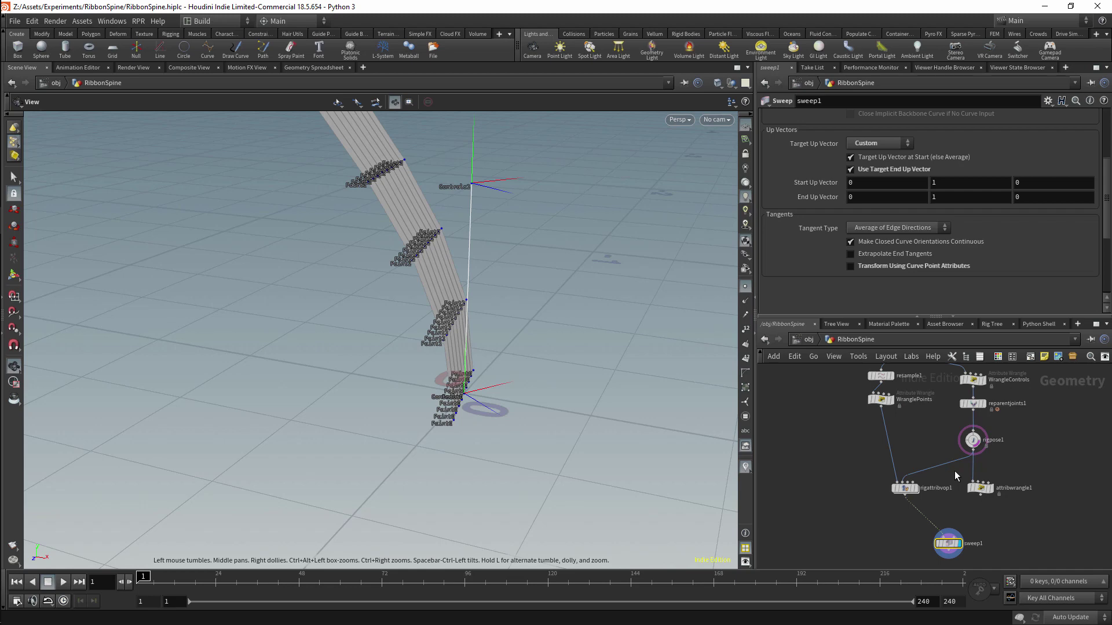
Step: Add a spare input to sweep1 from its parameter gear menu
left_click(1049, 102)
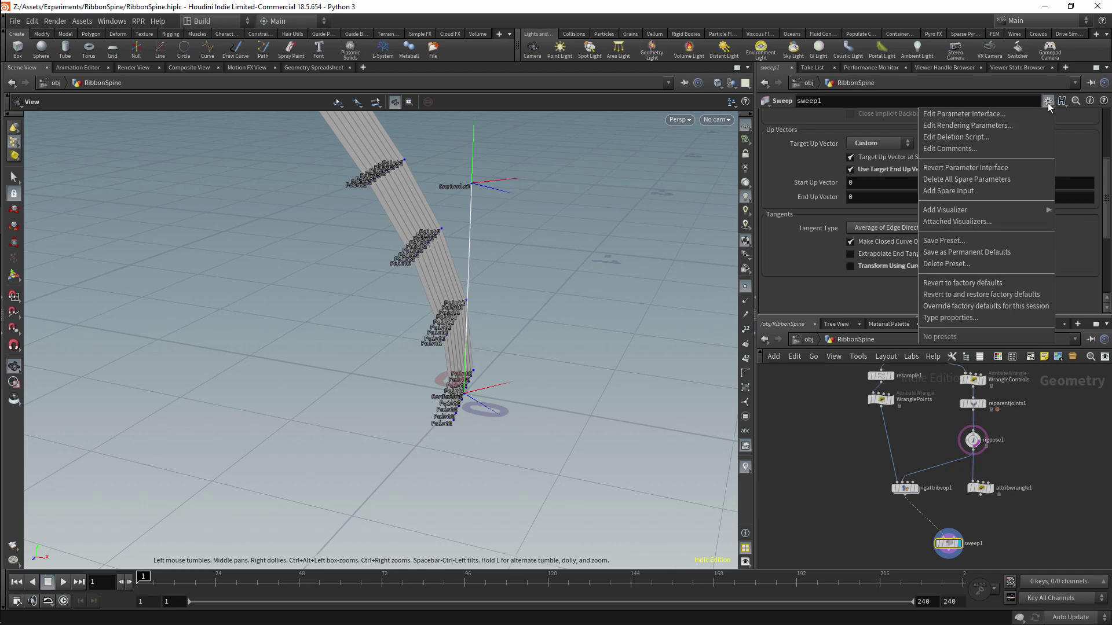
left_click(951, 193)
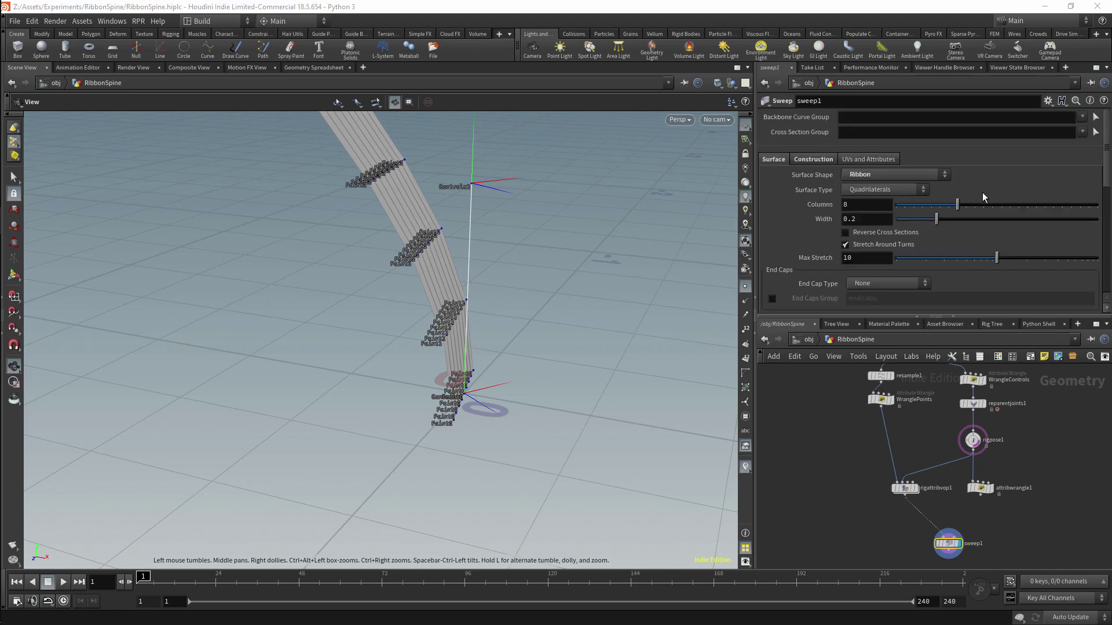
left_click_drag(1108, 180, 1108, 295)
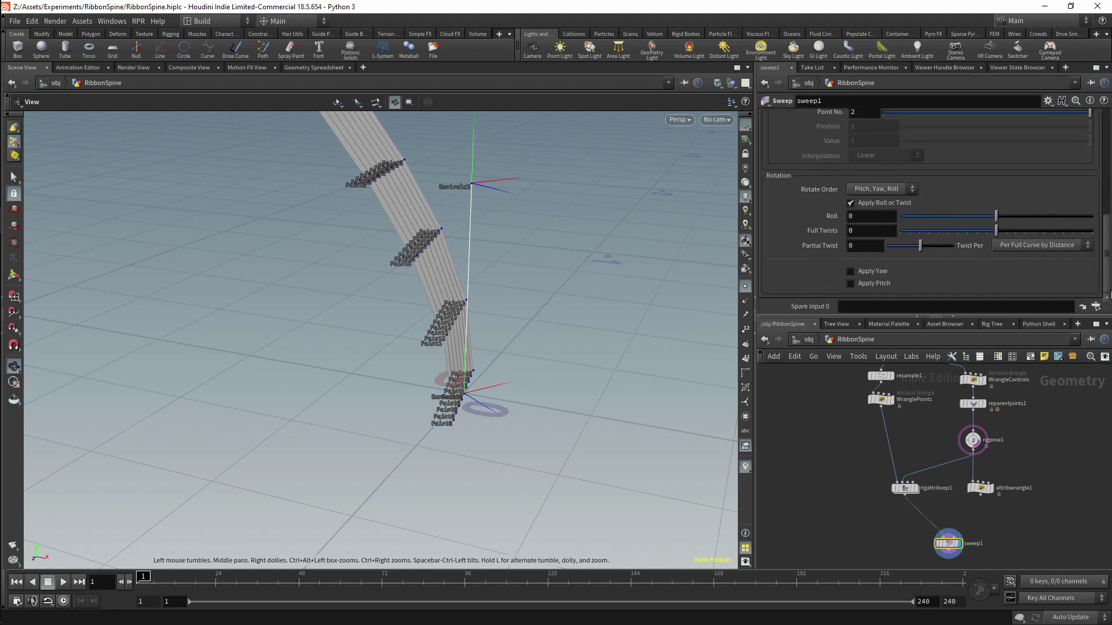
scroll(1013, 231, "up", 10)
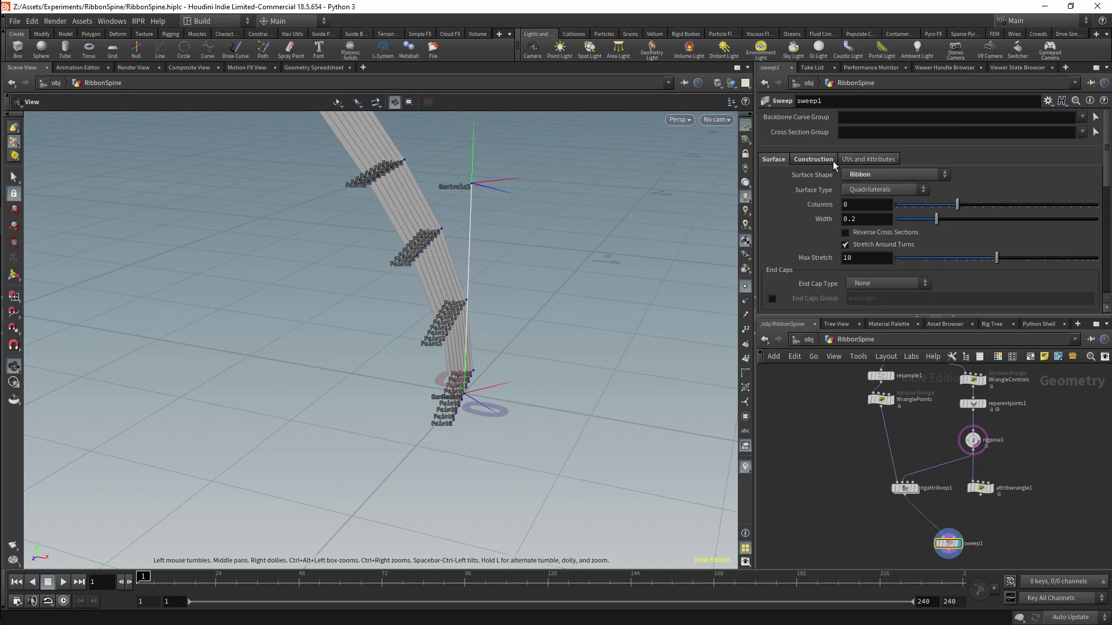
scroll(1008, 261, "down", 10)
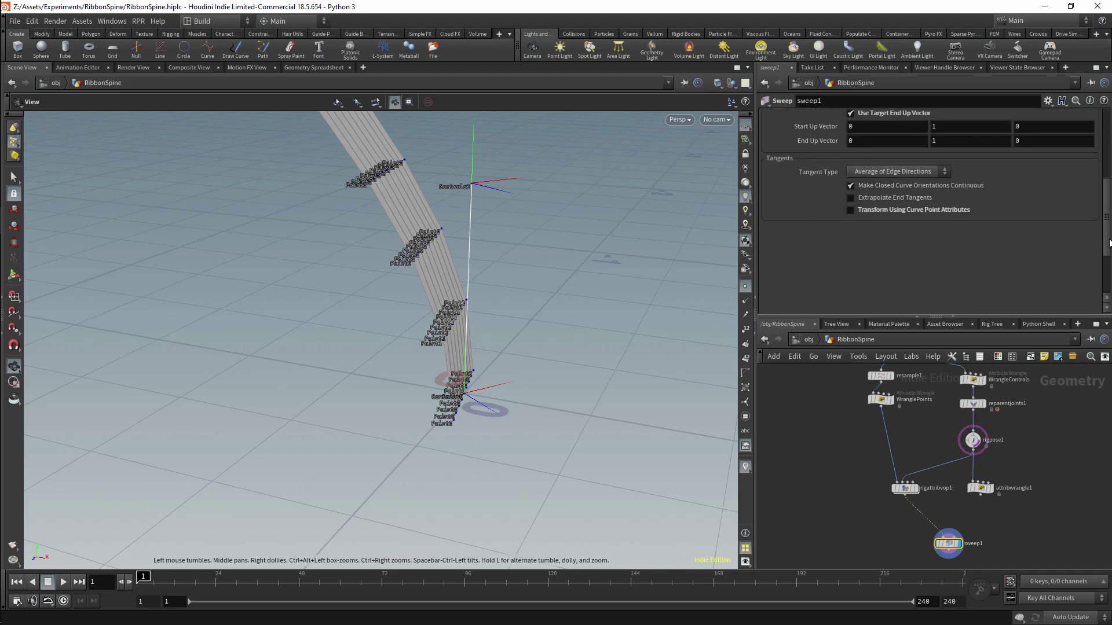
Step: Set Spare Input 0 to ../attribwrangle1/ using path completion
left_click(1008, 306)
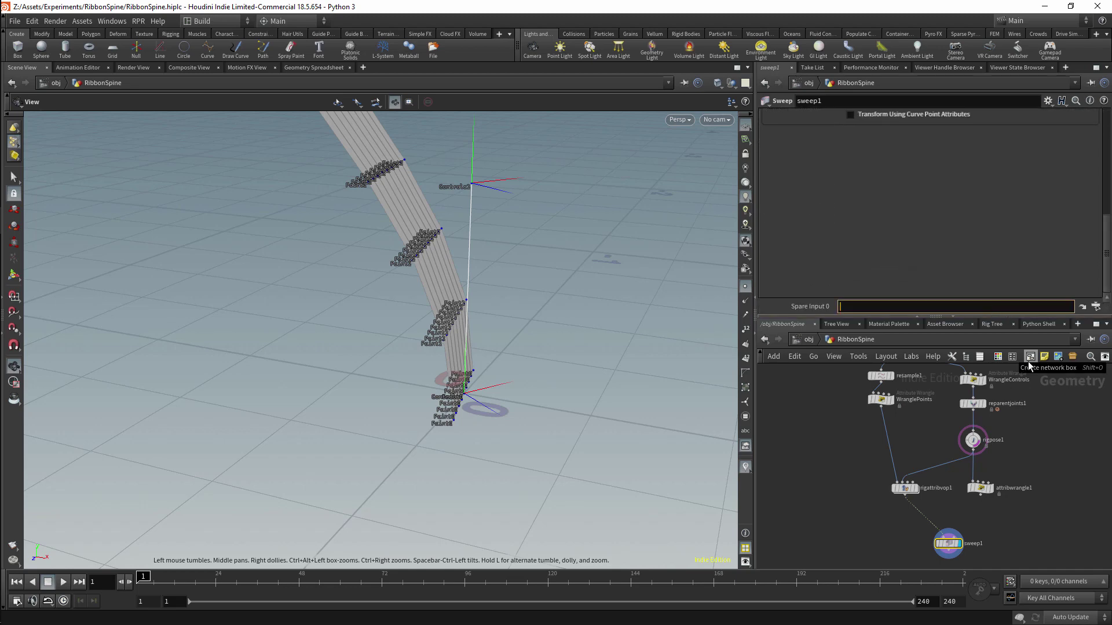
type("../")
key("Down")
key("Down")
key("Return")
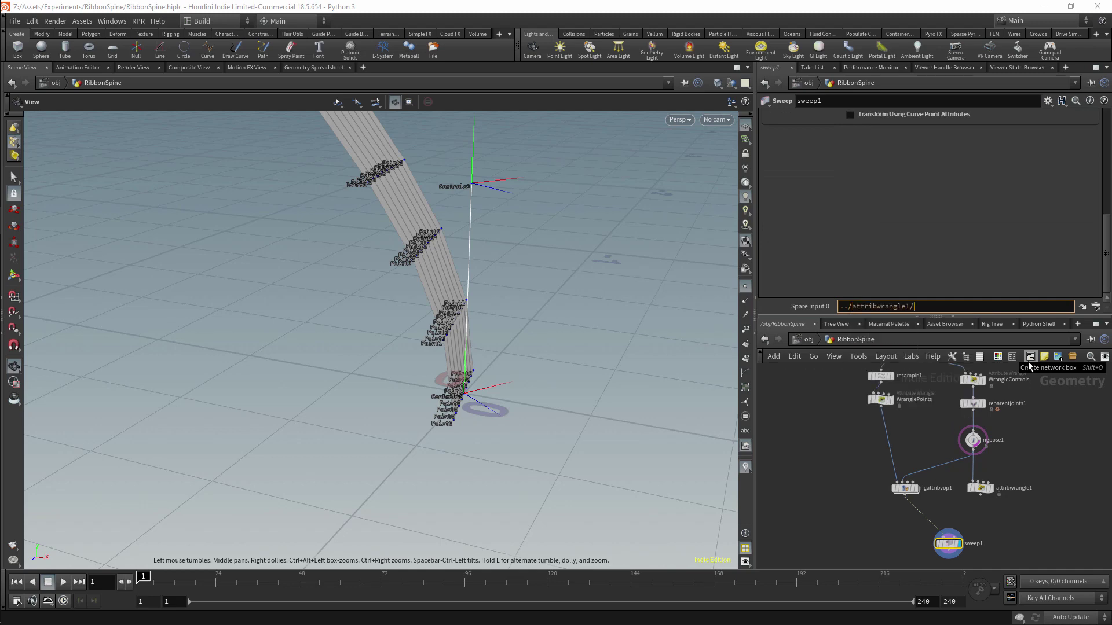
type("/")
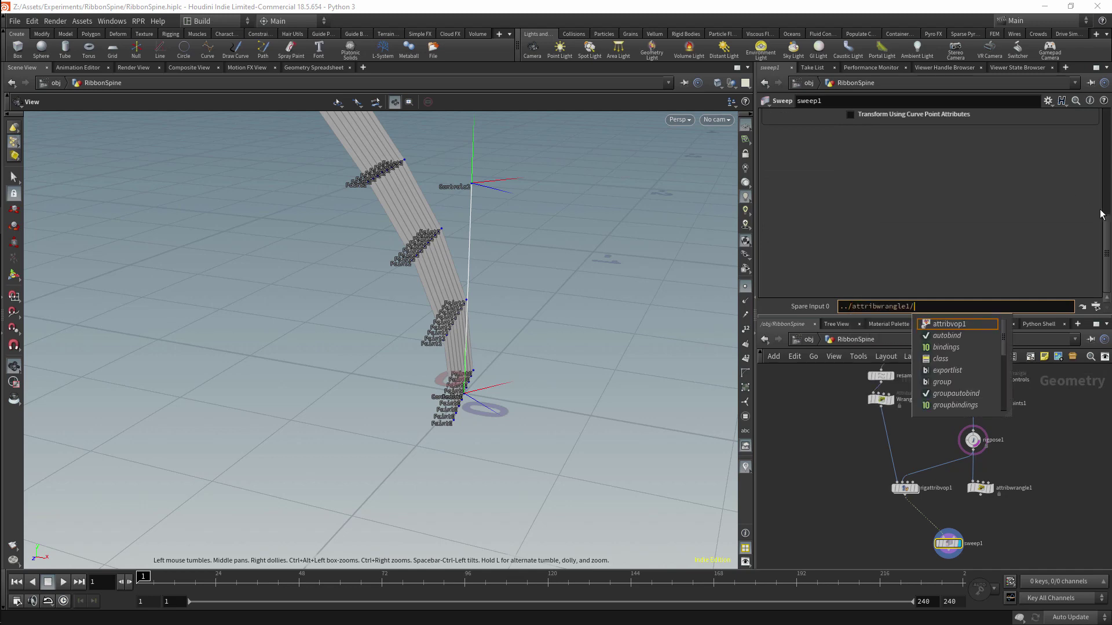
scroll(933, 207, "up", 5)
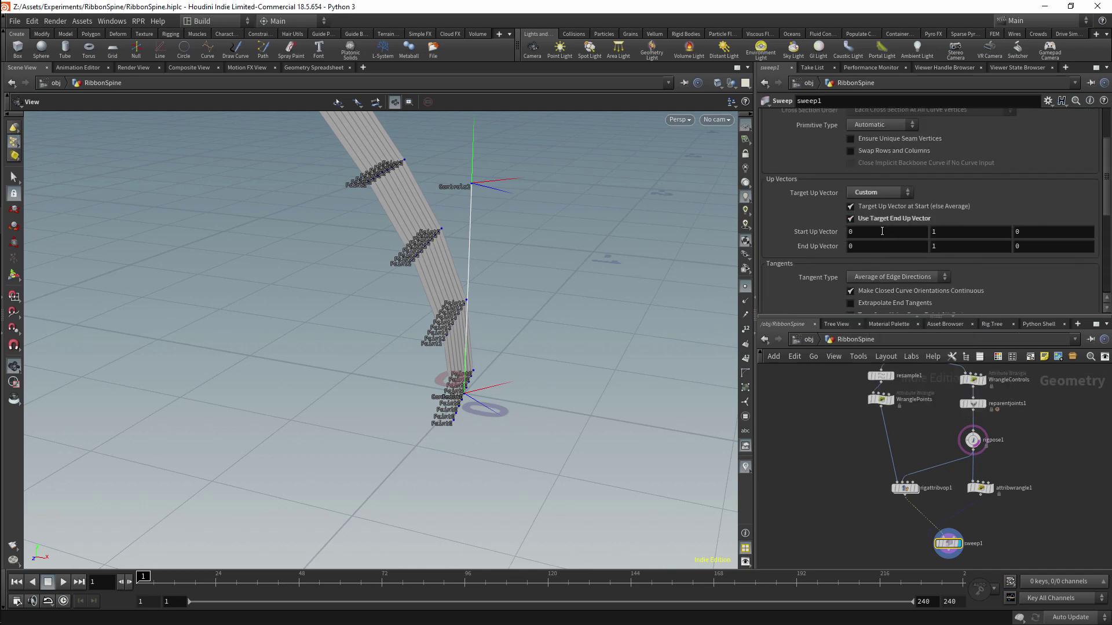
Step: Enter detail(-1, "firstUP", 0) for the Start Up Vector X, checking attribwrangle1's info
left_click(877, 233)
key("BackSpace")
type("detail")
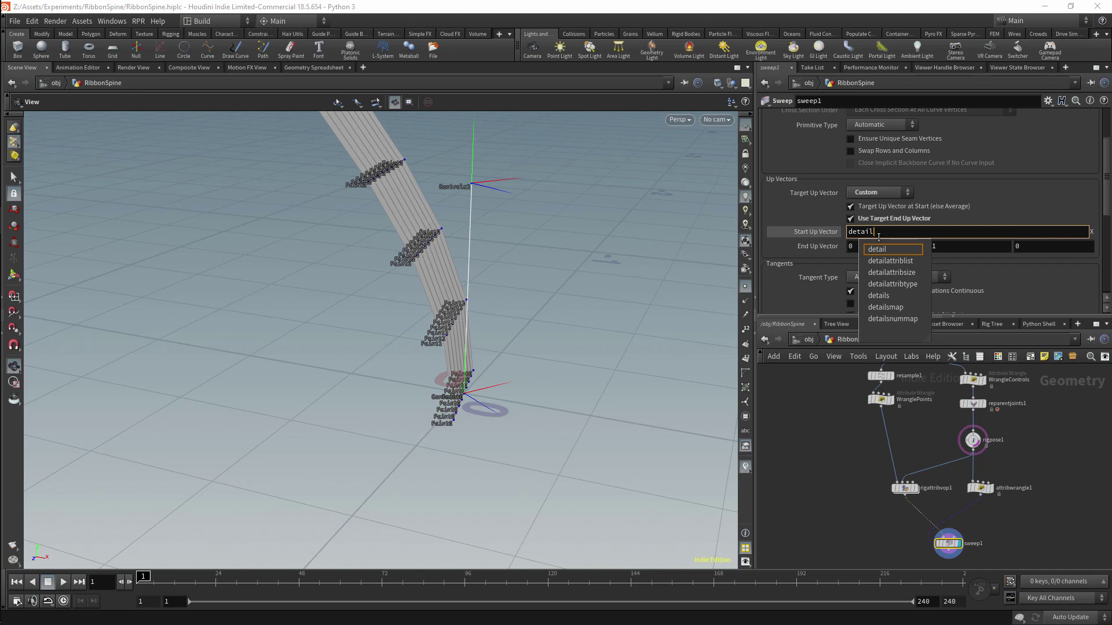
type("()")
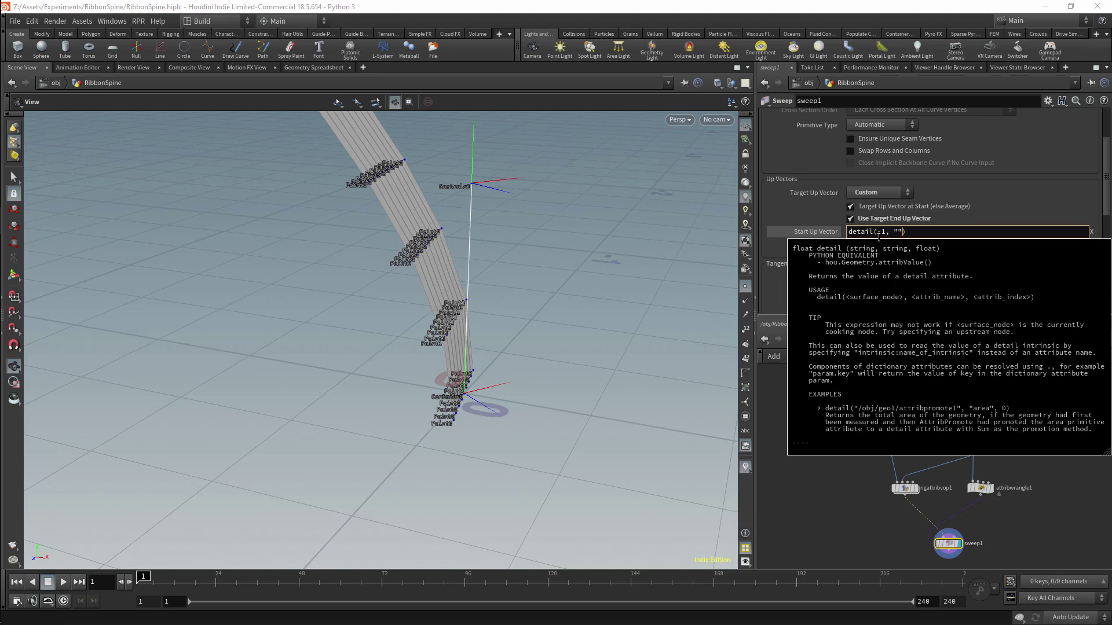
key("Left")
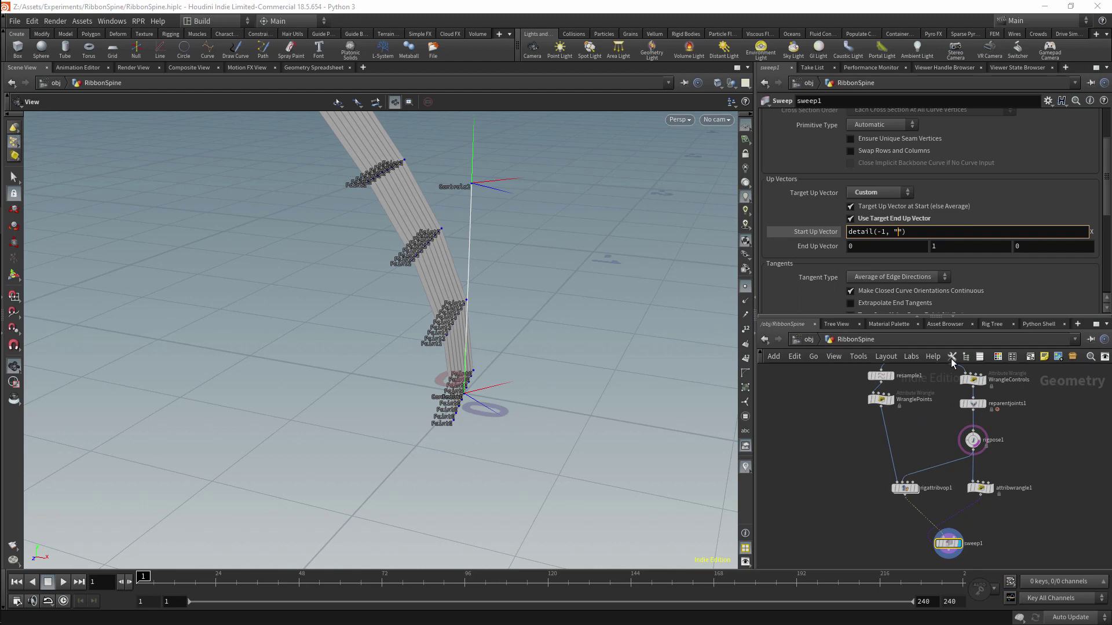
left_click(961, 489)
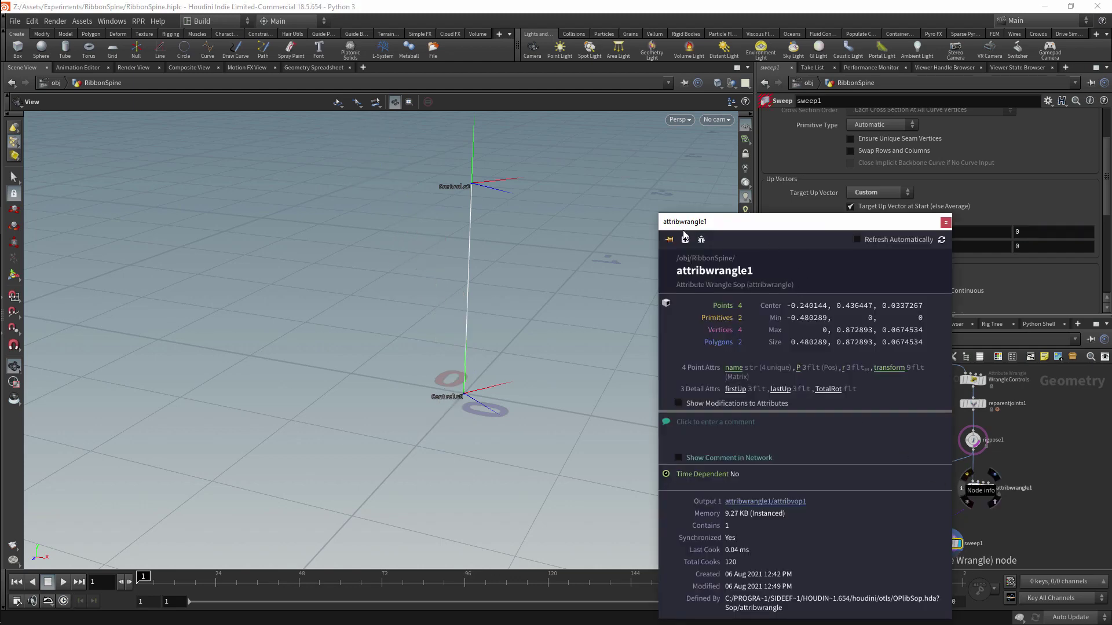
left_click_drag(683, 234, 251, 158)
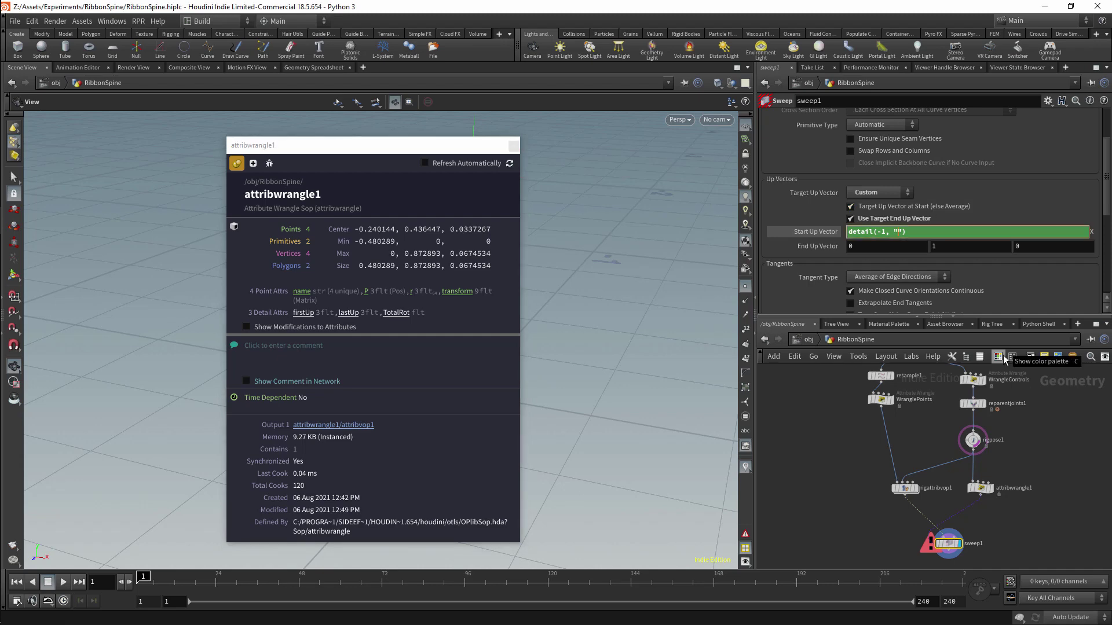
type("firstUP\"")
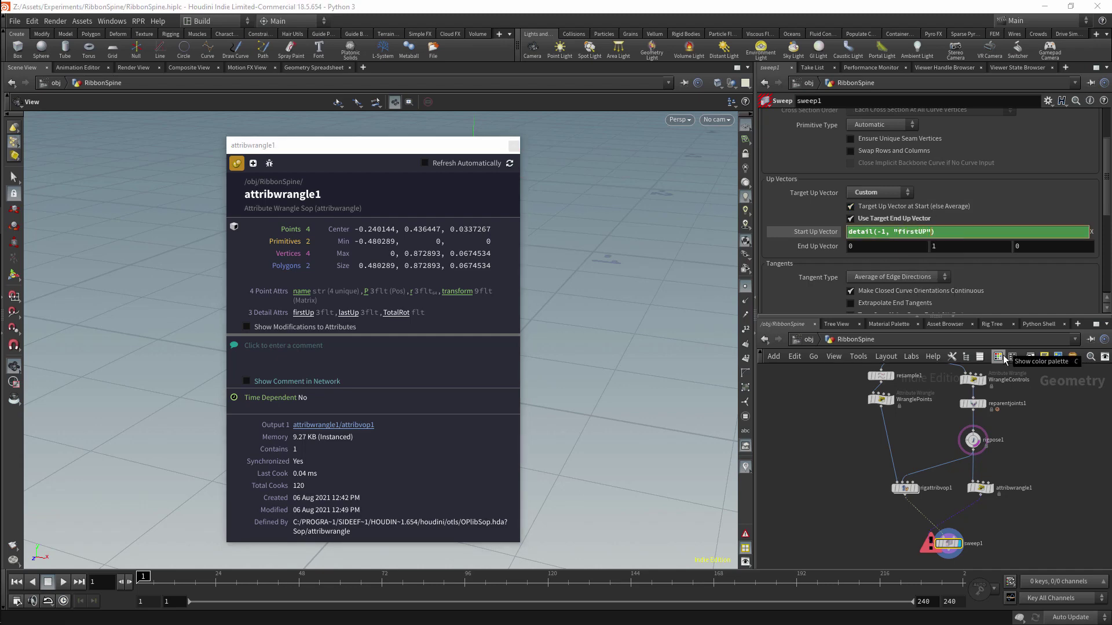
type(", 0")
key("shift+Left")
key("shift+Left")
key("shift+Left")
key("shift+Left")
key("shift+Left")
key("shift+Left")
key("shift+Left")
key("shift+Left")
key("shift+Left")
key("shift+Left")
key("shift+Left")
key("shift+Left")
key("shift+Left")
key("shift+Left")
key("shift+Left")
key("shift+Left")
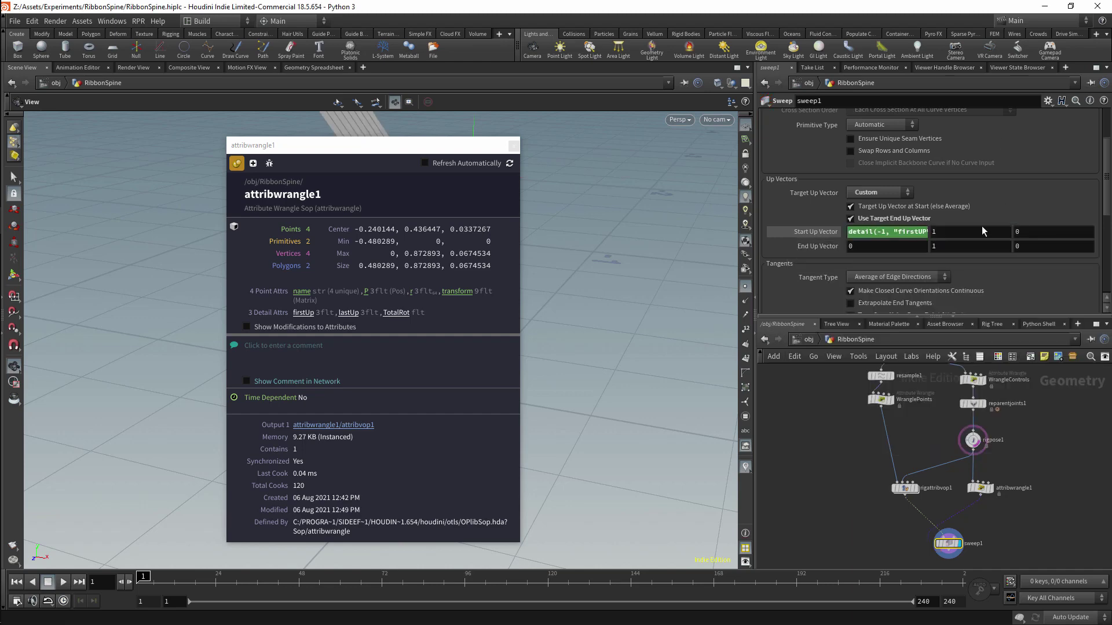
left_click(939, 232)
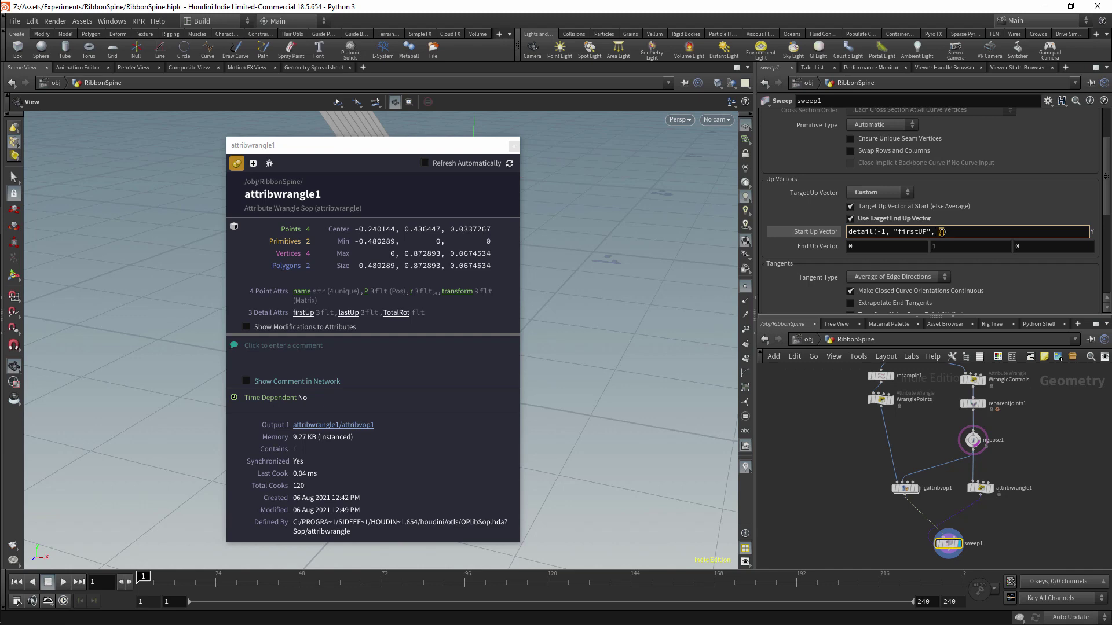
key("Return")
Step: Confirm the Start Up Vector's X, Y, Z detail expressions, then return to Scene View
left_click(1009, 232)
key("Return")
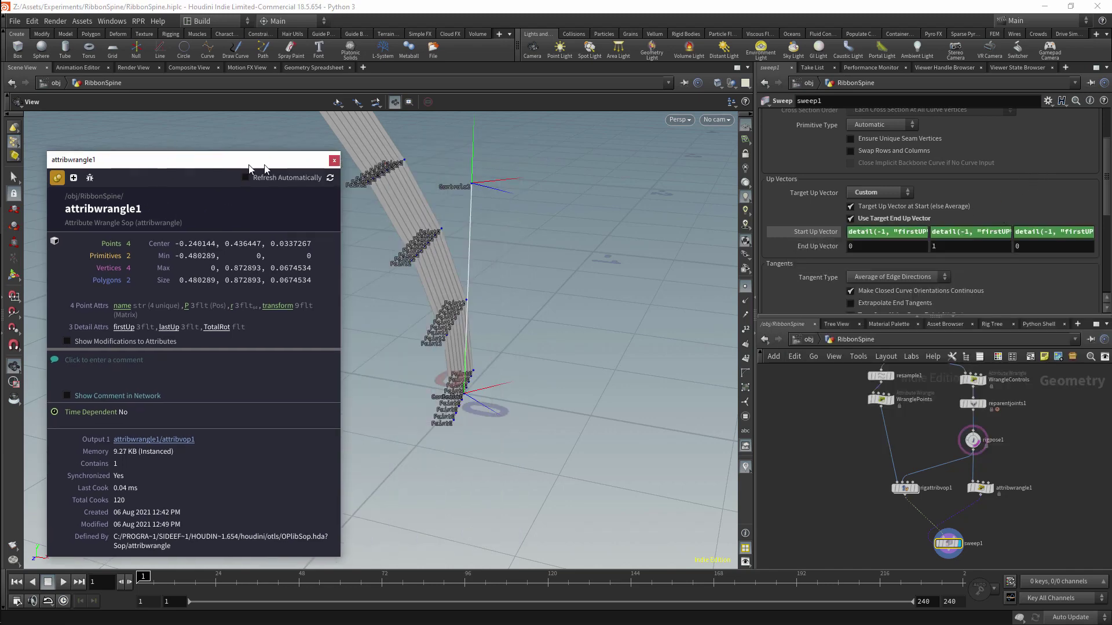
left_click(314, 67)
left_click(828, 234)
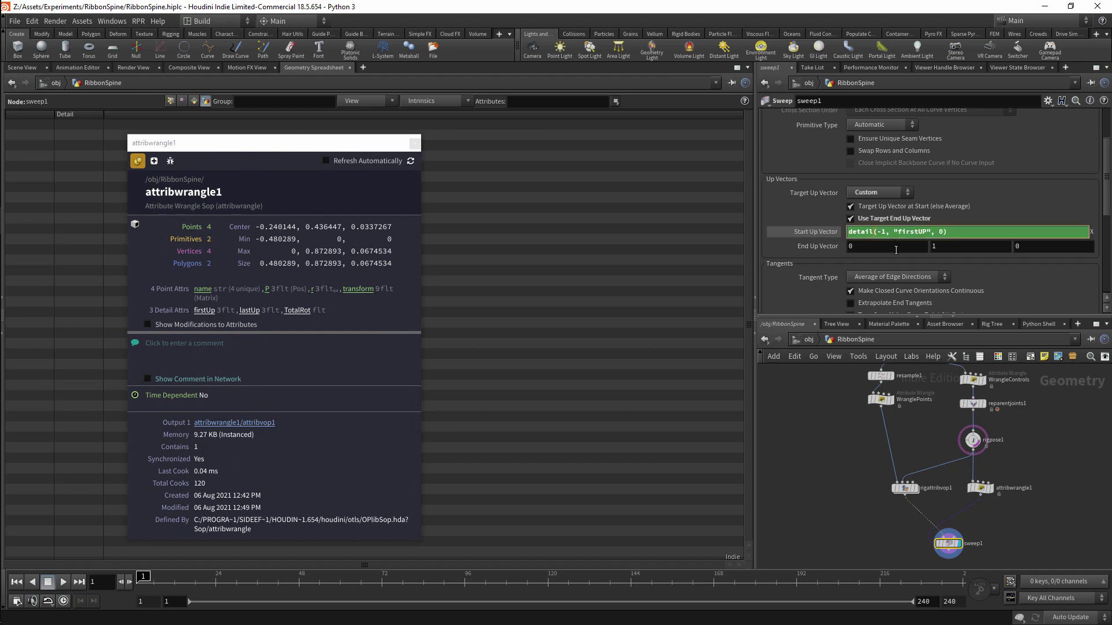
left_click(992, 147)
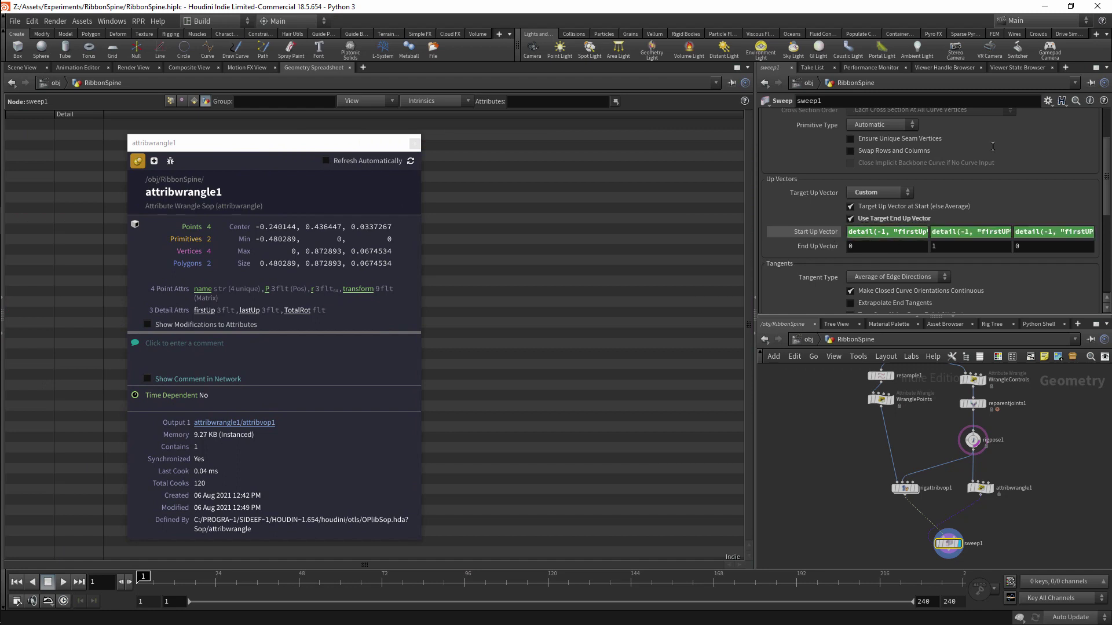
left_click(1005, 232)
left_click(1072, 233)
left_click(1051, 179)
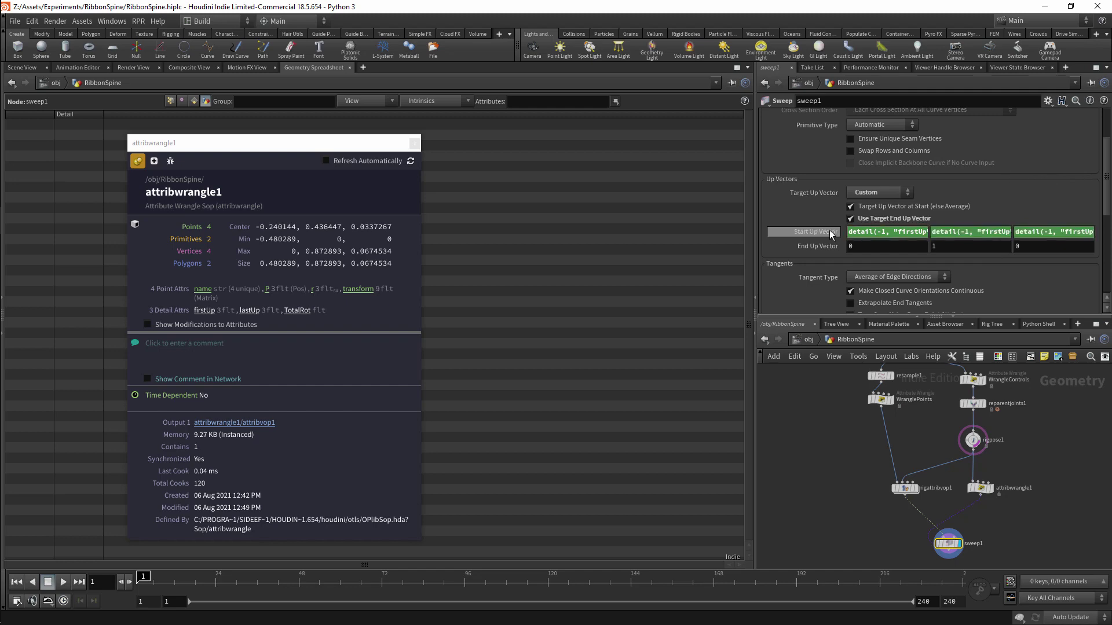
left_click(823, 232)
left_click(822, 232)
left_click(22, 67)
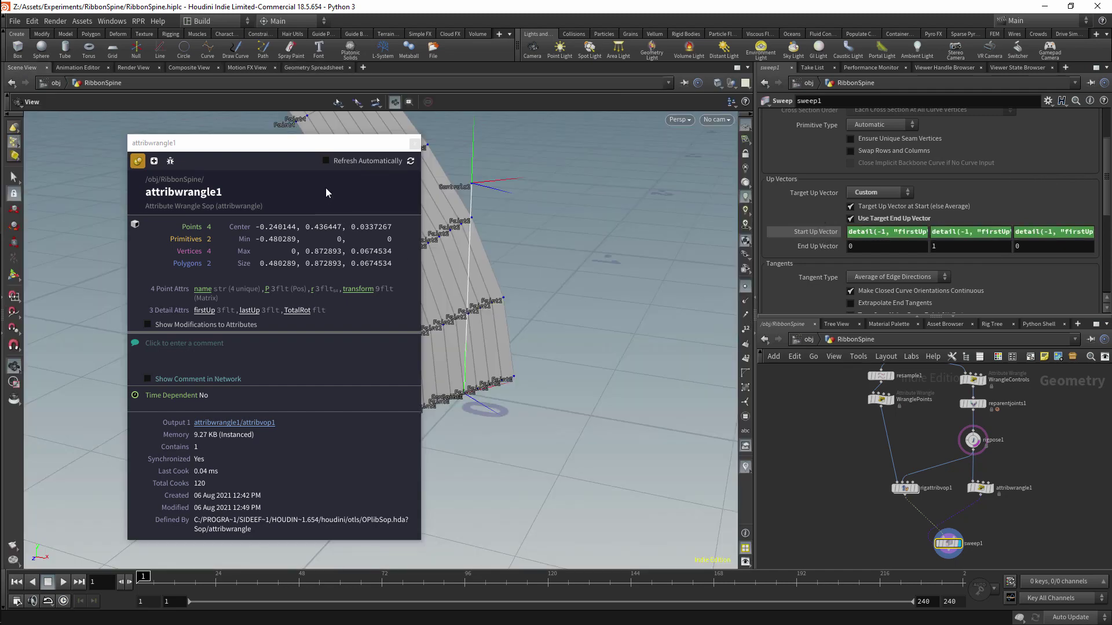
Step: Set the first End Up Vector component of sweep1 to detail(-1, "lastUp", 0)
left_click_drag(325, 188, 227, 216)
left_click_drag(377, 261, 499, 368)
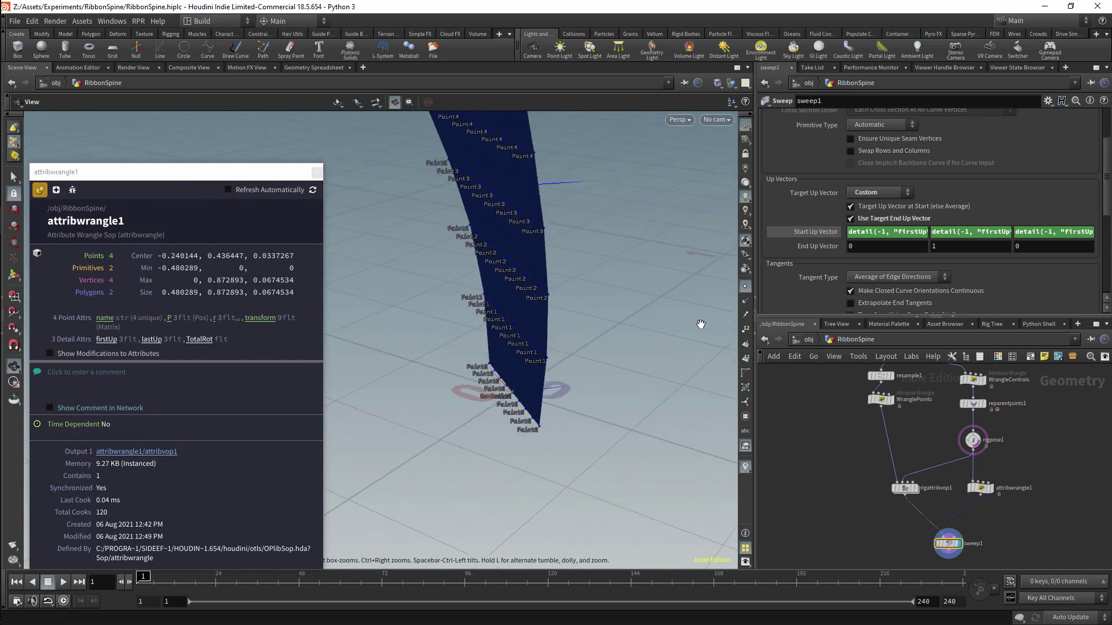
left_click(825, 249)
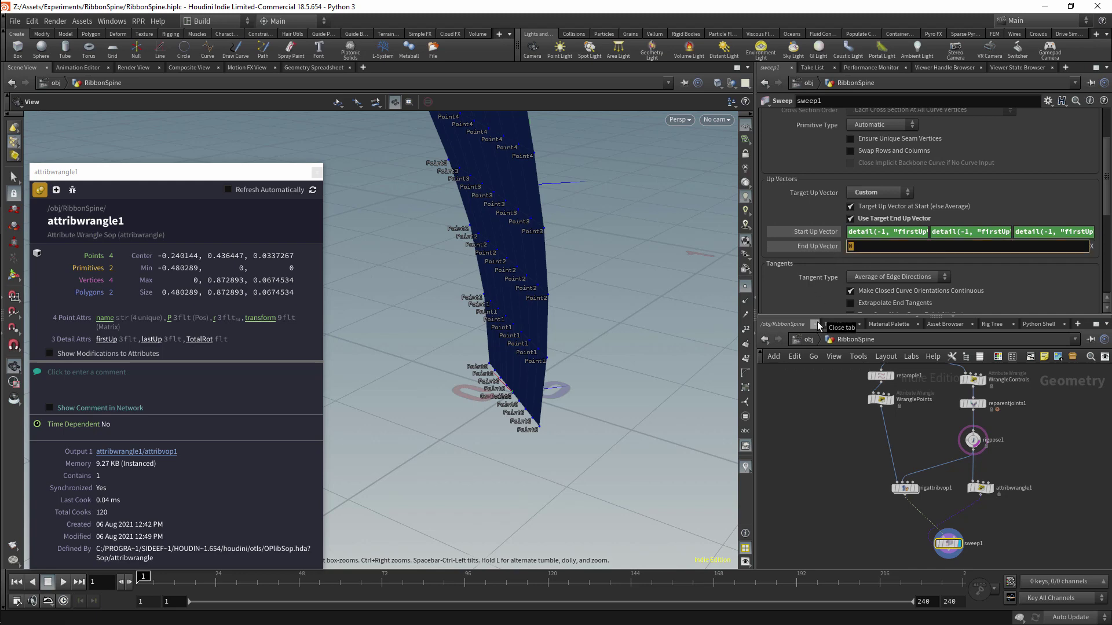
type("detail")
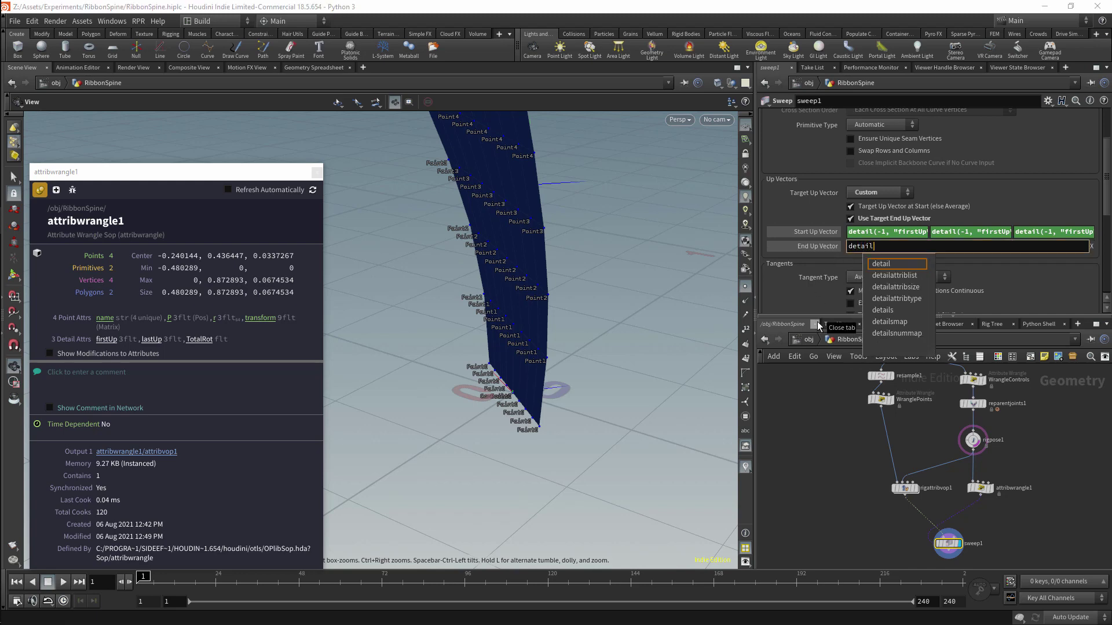
type("(0)")
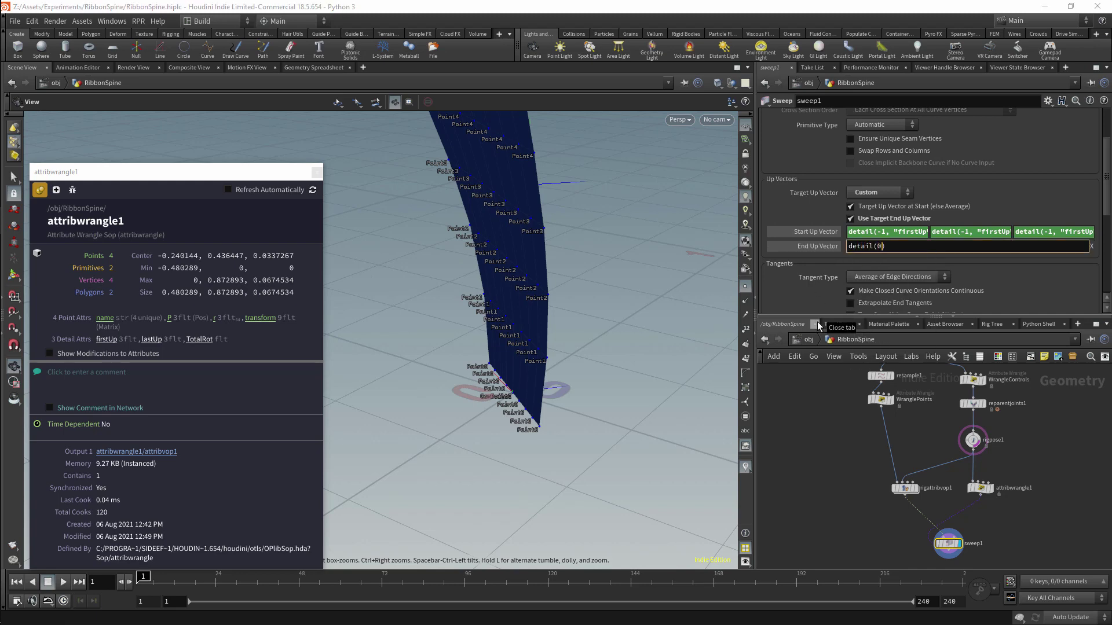
key("BackSpace")
type("-1")
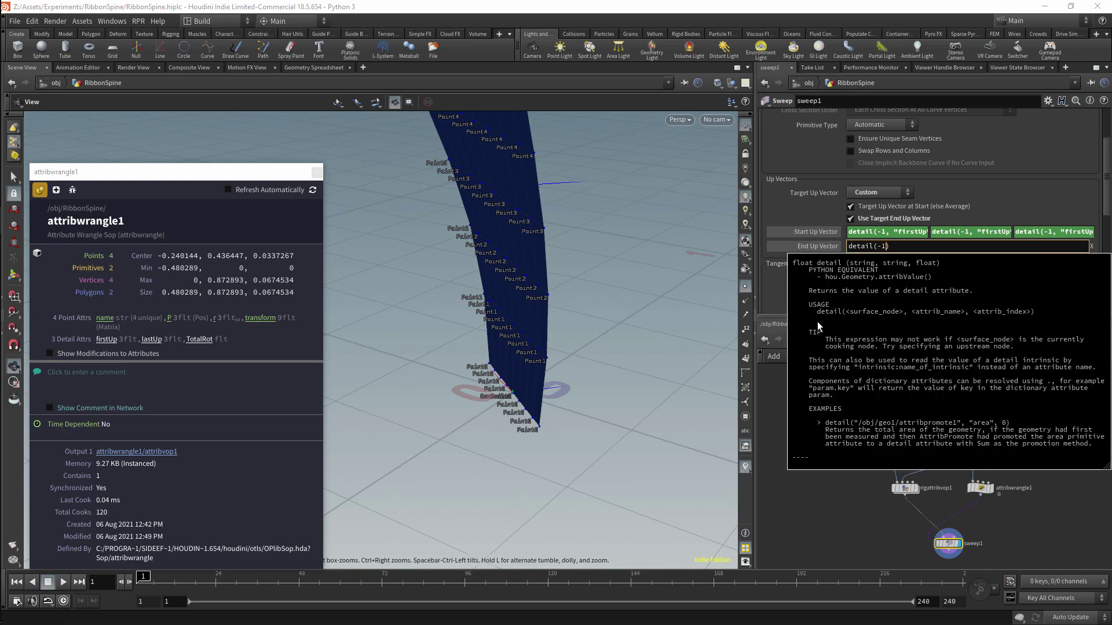
type(",\"")
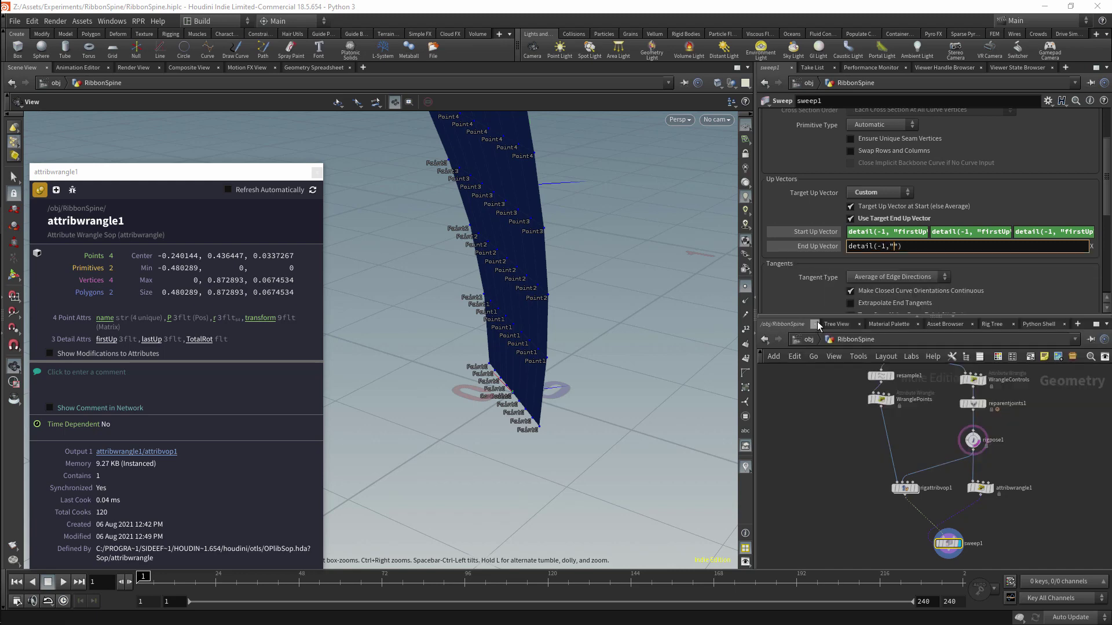
type("lastUP")
key("Left")
key("Left")
key("Left")
key("Left")
key("Left")
key("Left")
key("Left")
key("Left")
key("Left")
key("Return")
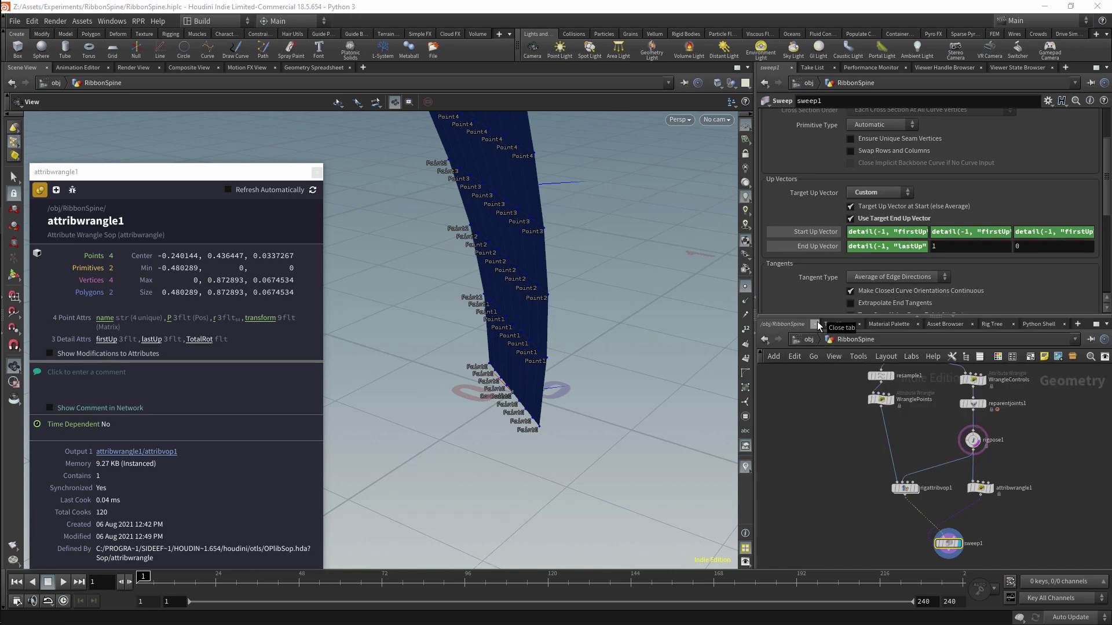
Step: Copy the lastUp expression into the second and third End Up Vector components, using indices 1 and 2
left_click(948, 249)
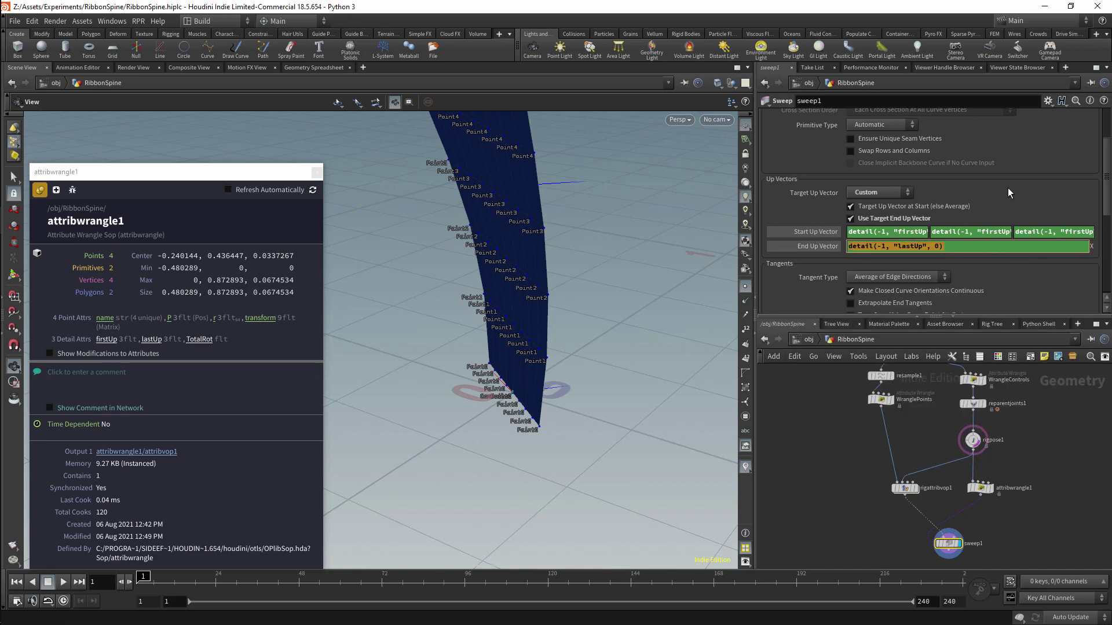
key("ctrl+c")
key("Tab")
key("ctrl+v")
left_click(1021, 246)
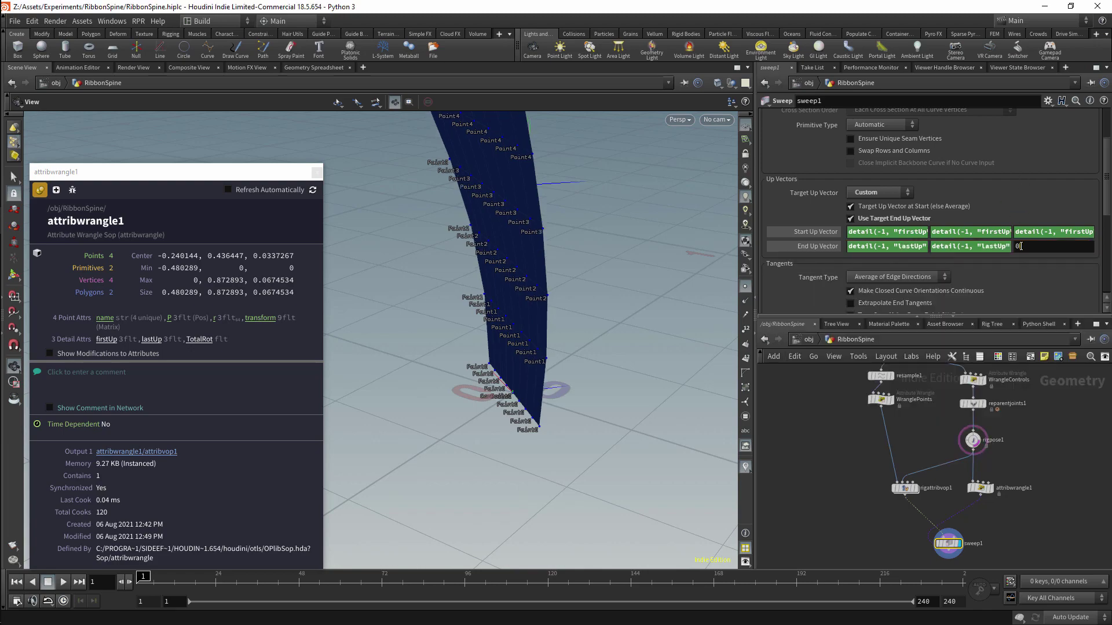
key("ctrl+v")
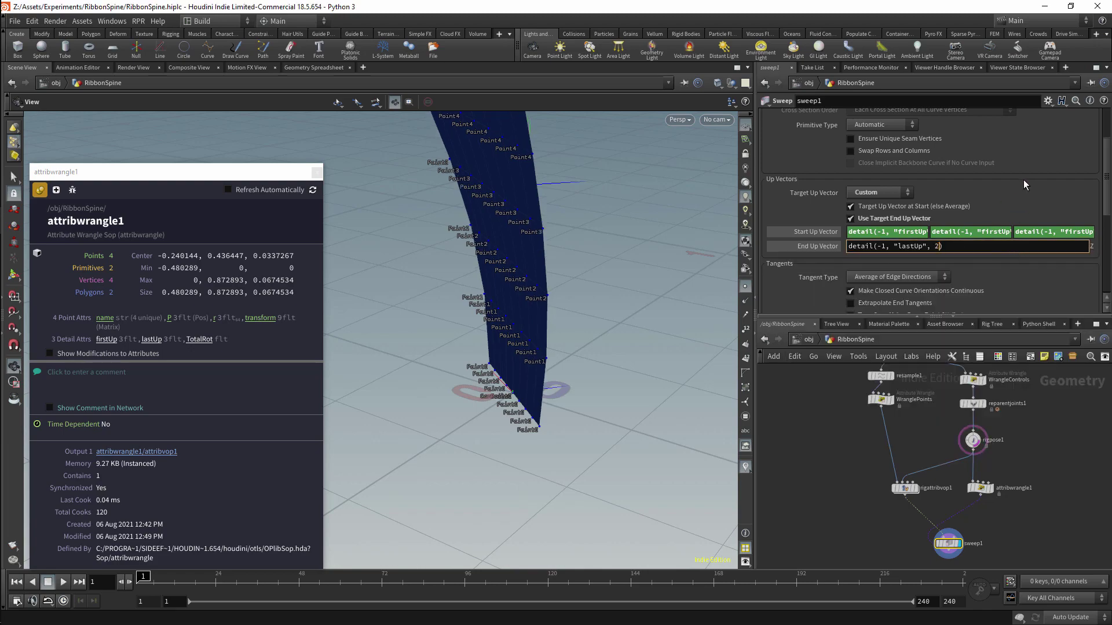
key("Return")
left_click_drag(653, 232, 608, 295)
Step: Hide the point name labels, test-rotate the bottom control in Rig Pose, then undo it
left_click(746, 445)
left_click(749, 452)
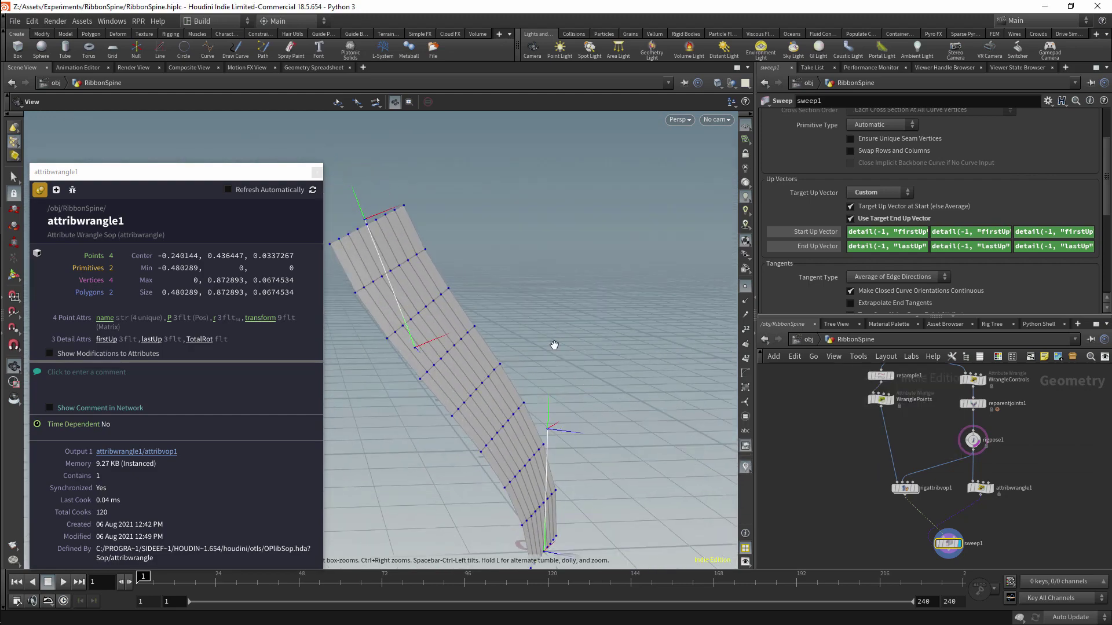
left_click(544, 537)
key("Return")
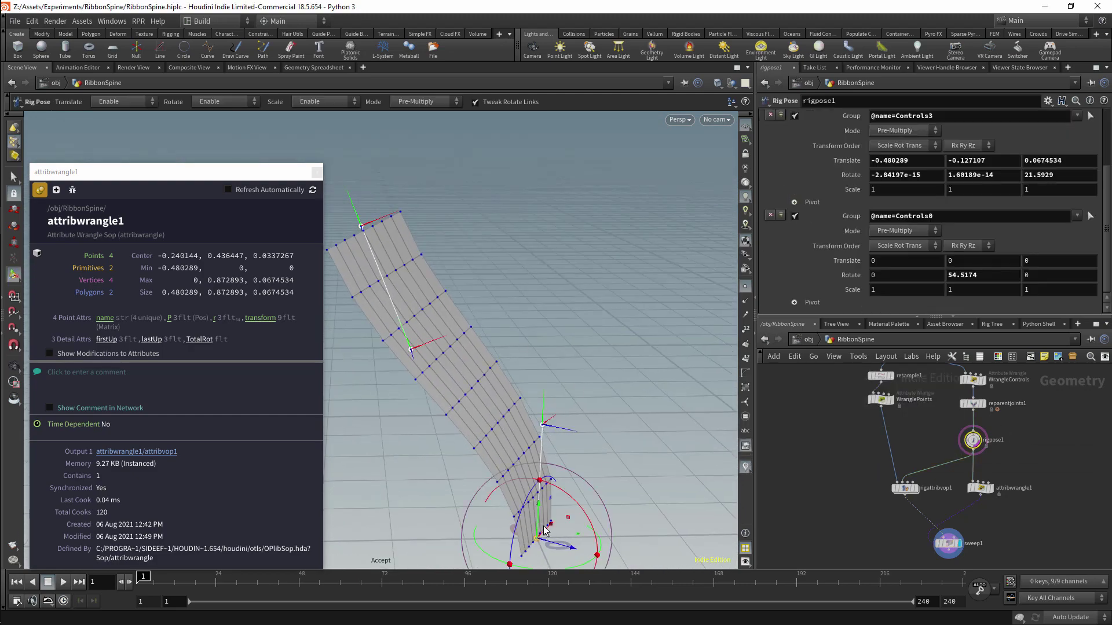
left_click_drag(547, 544, 623, 329)
left_click_drag(534, 502, 557, 496)
key("ctrl+z")
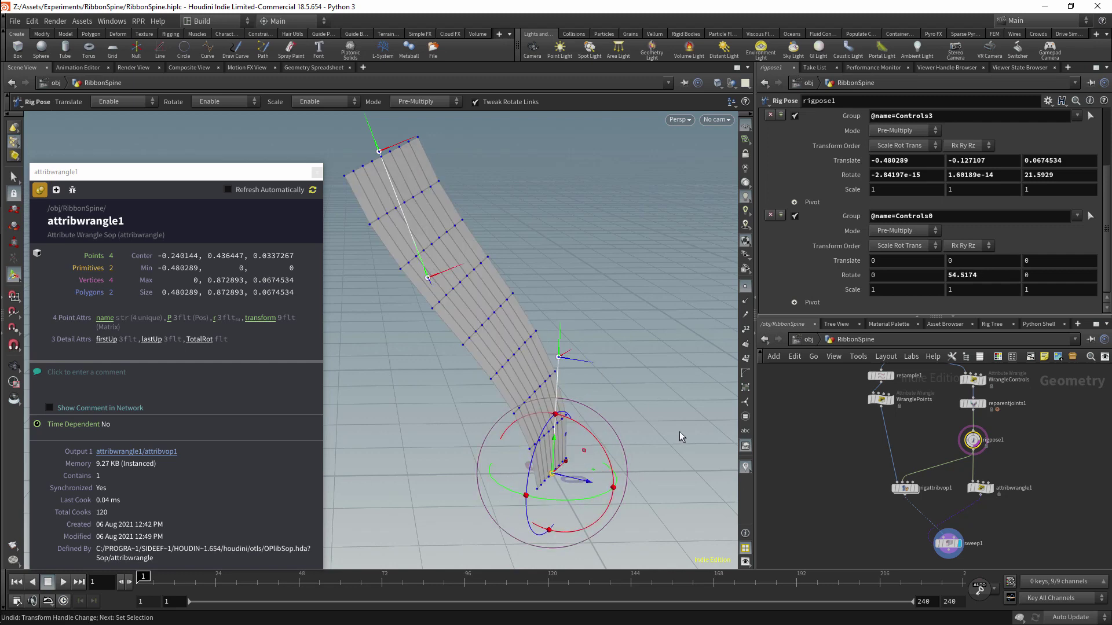
Step: Set sweep1's Partial Twist to 180 on the Construction tab
left_click(948, 544)
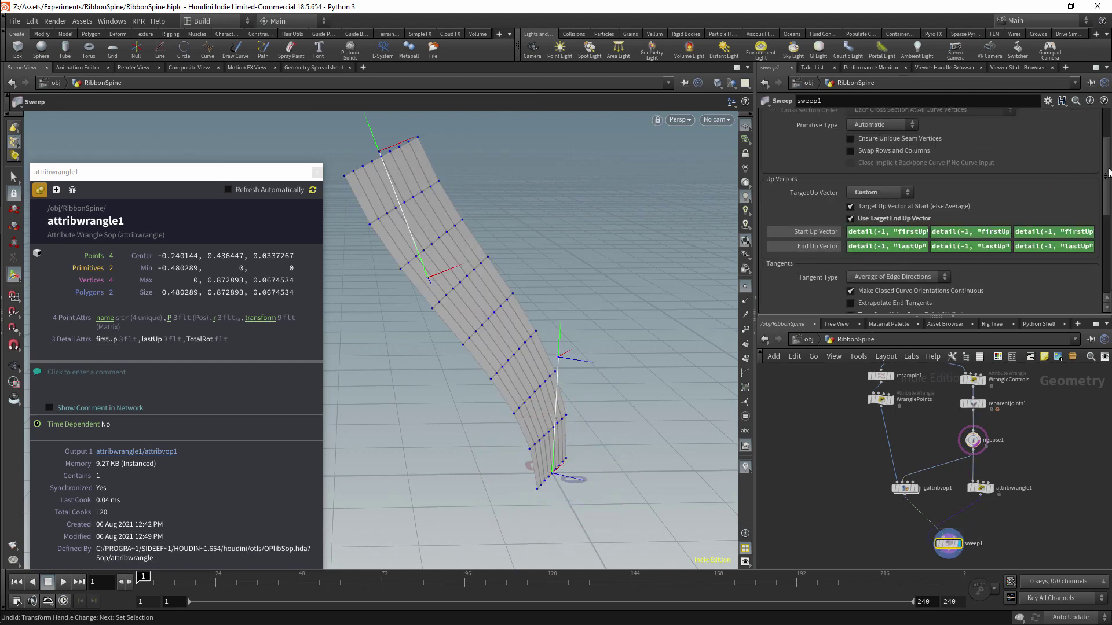
left_click_drag(1108, 174, 1106, 107)
left_click(814, 159)
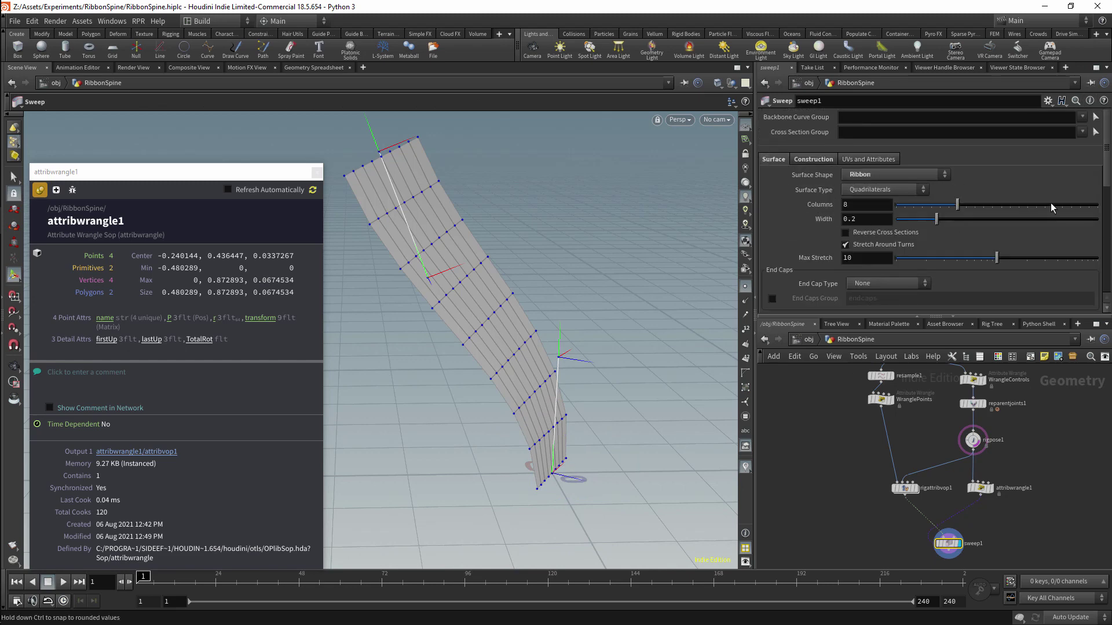
left_click_drag(1109, 174, 1099, 280)
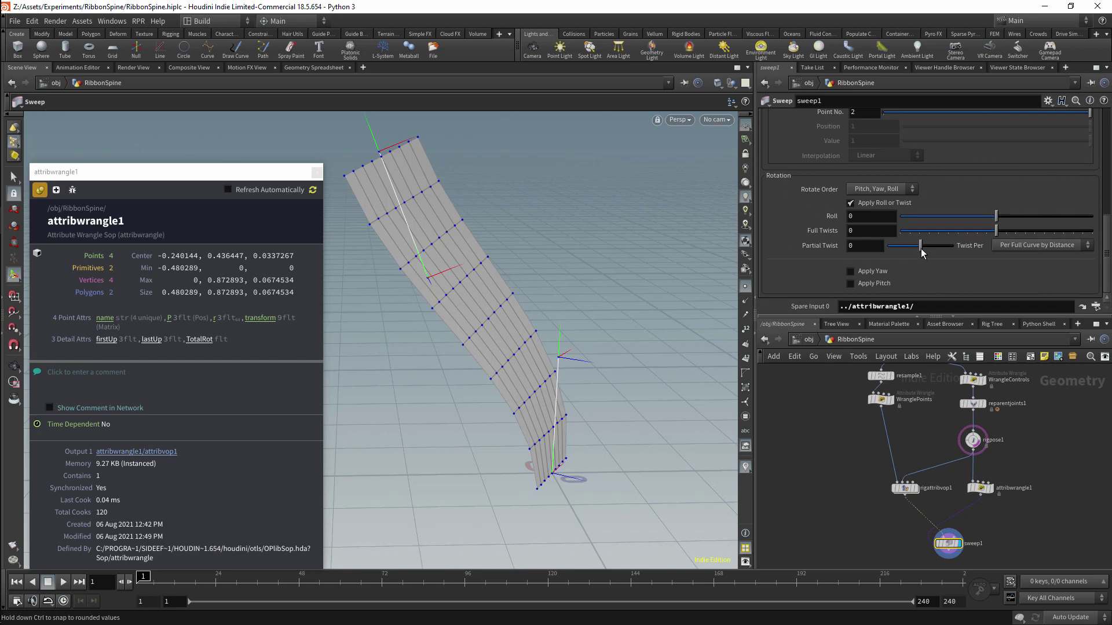
left_click_drag(921, 246, 955, 247)
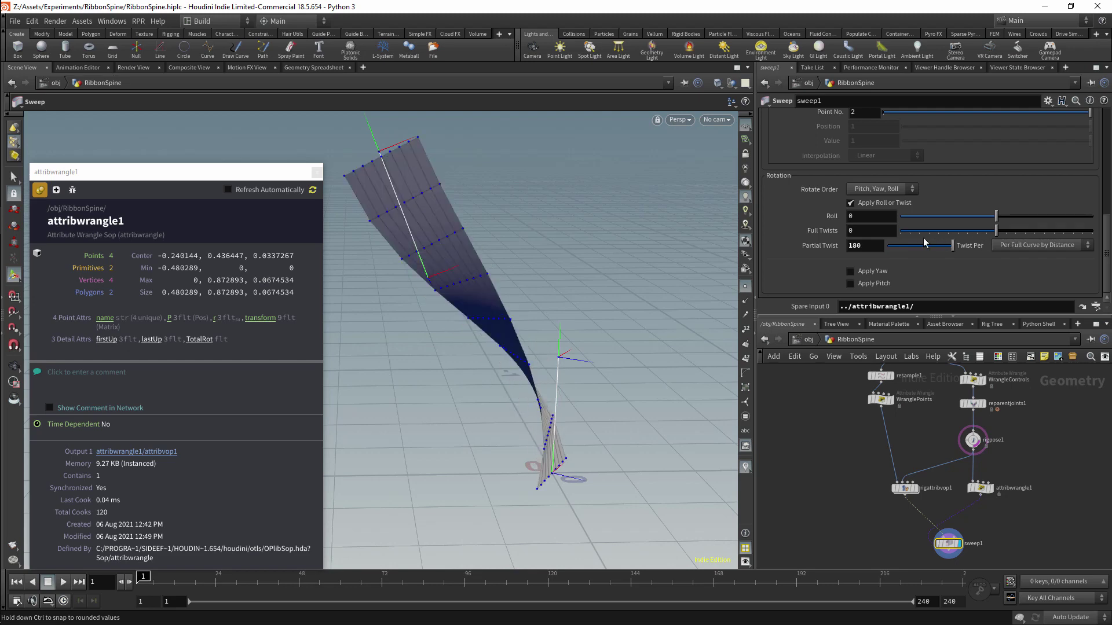
key("Escape")
left_click_drag(542, 198, 588, 327)
key("Return")
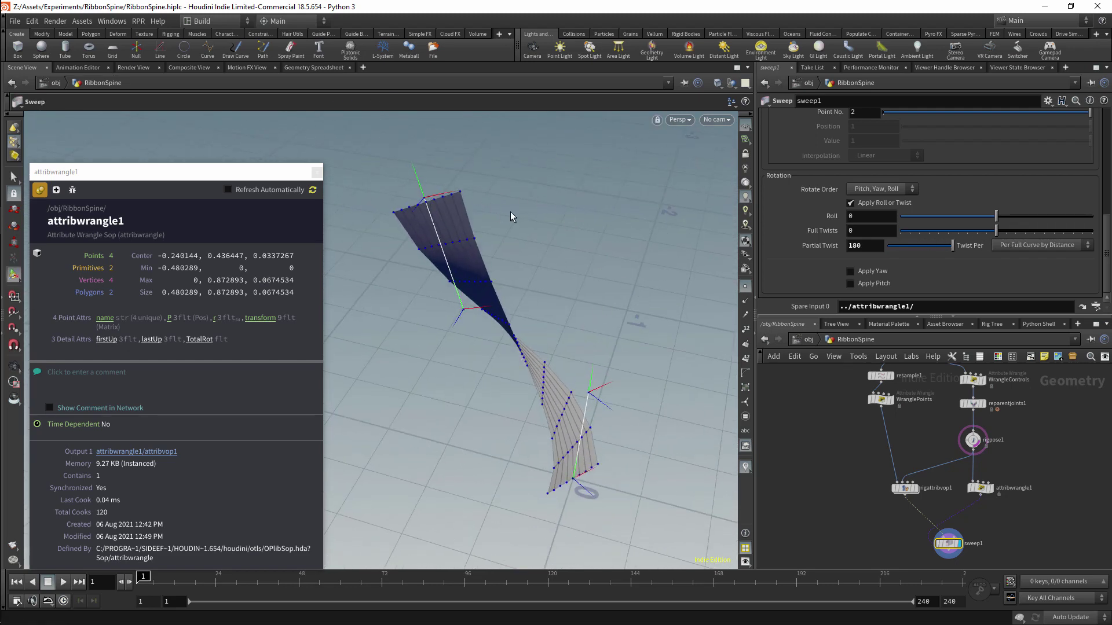
Step: Enter detail(-1, "TotalRot", 0) as sweep1's Partial Twist expression
left_click(865, 245)
type("detail")
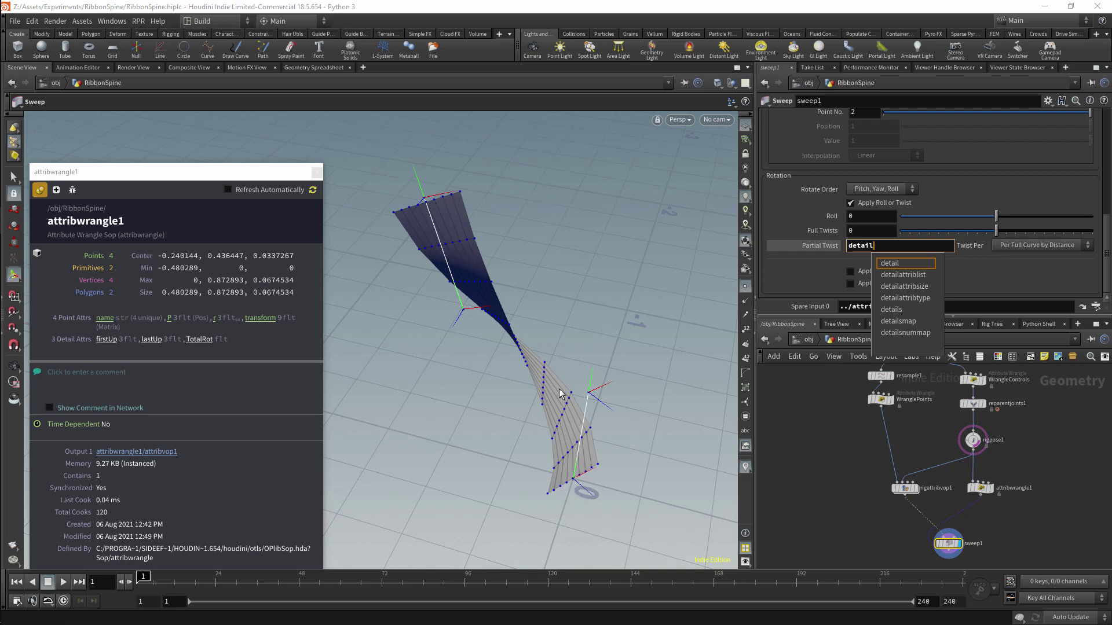
mouse_move(984, 496)
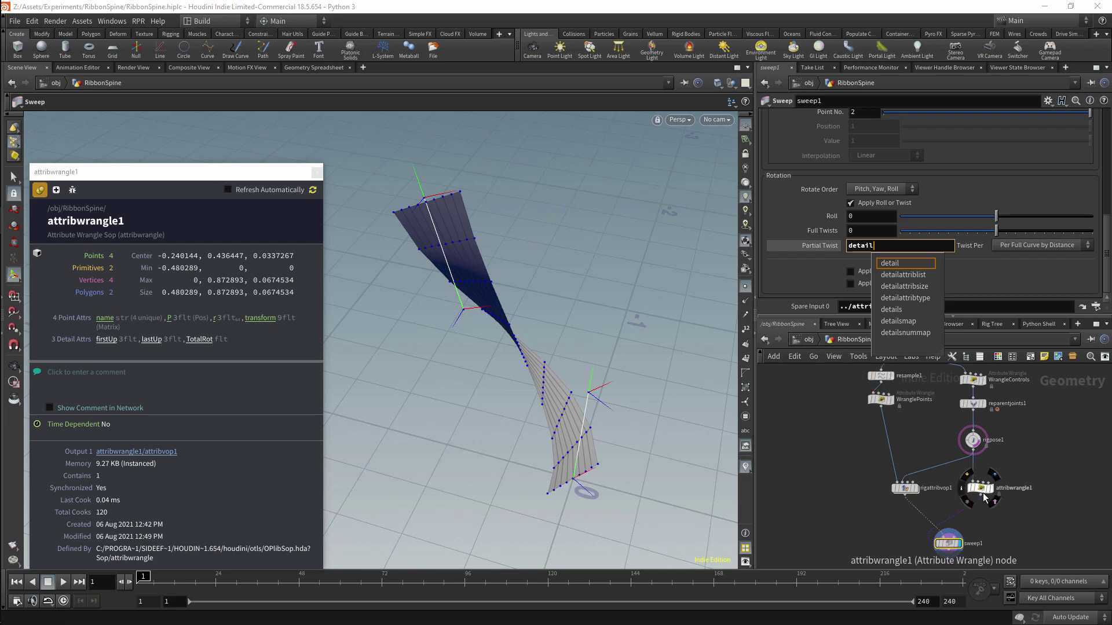
type("()")
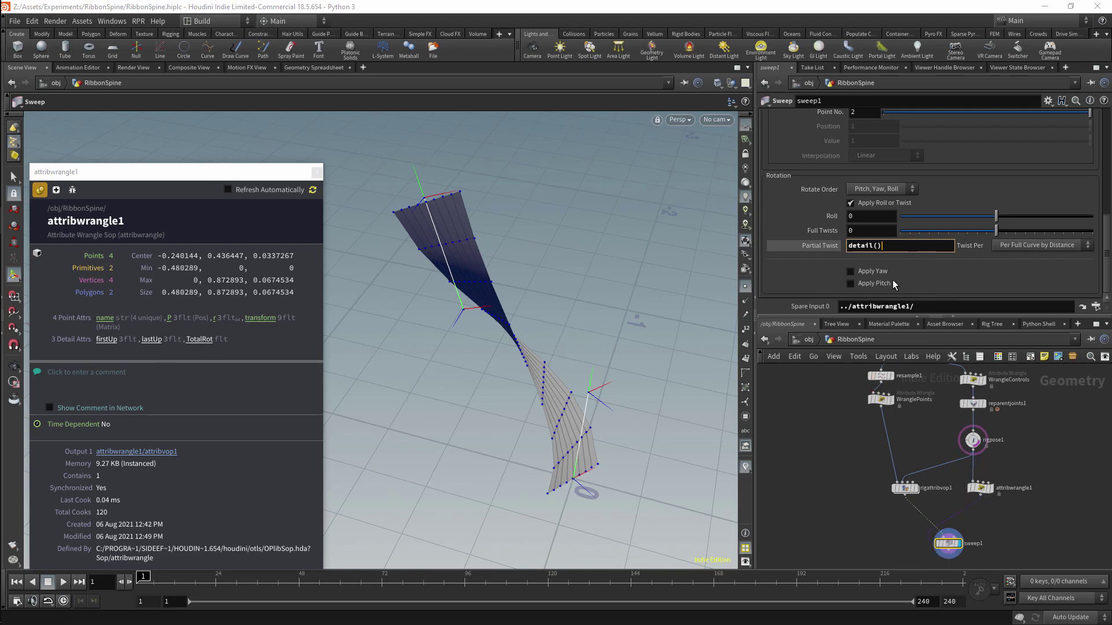
type("-1")
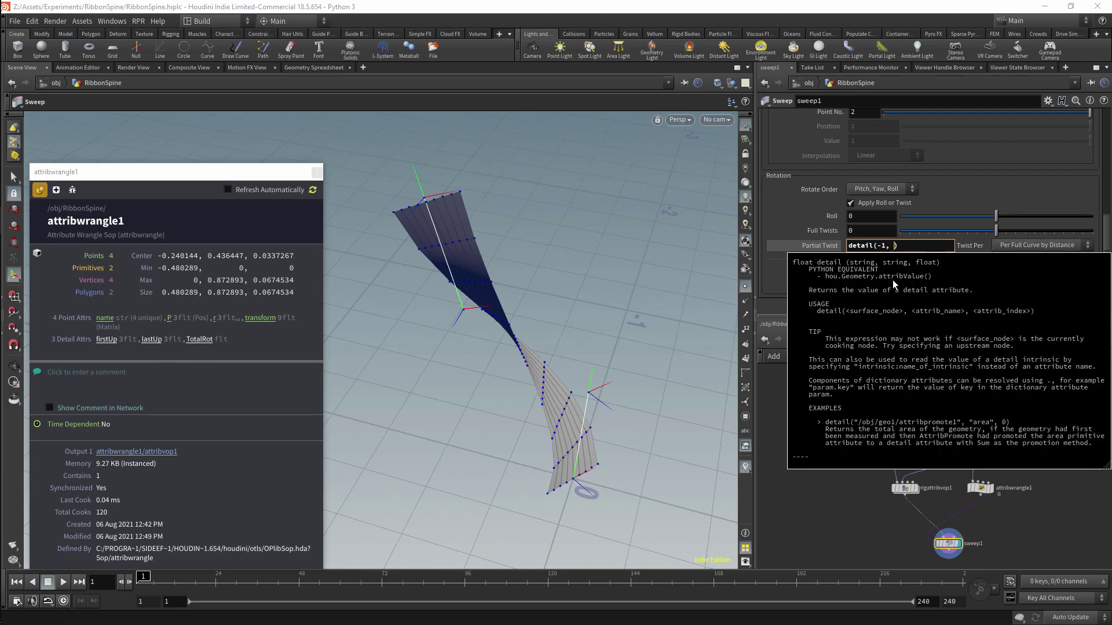
type(", \"Total")
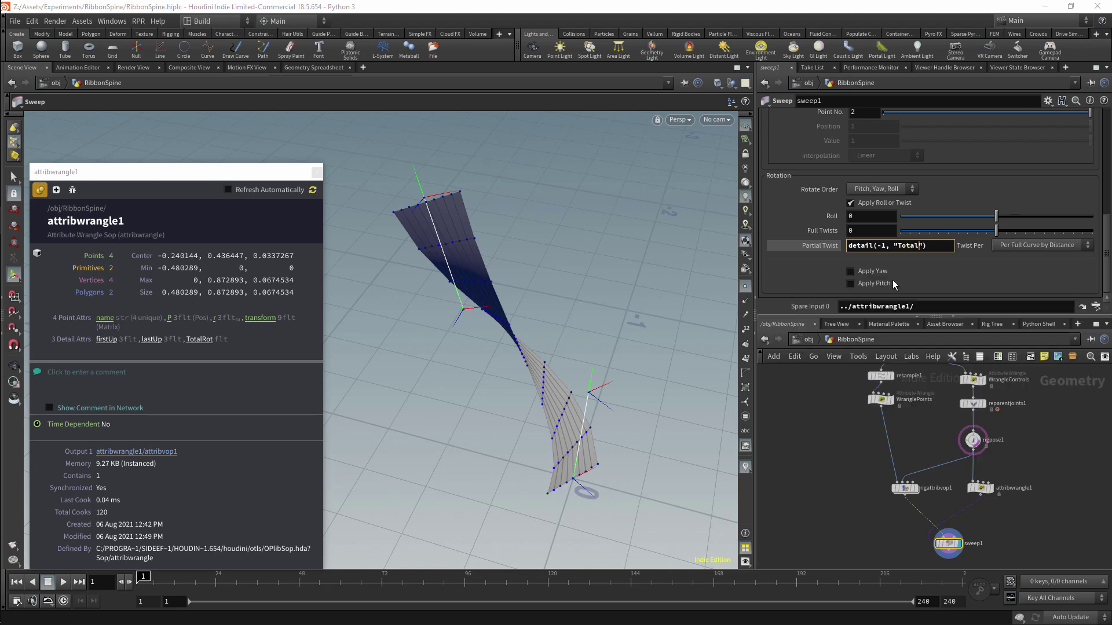
type("Rot\", 0")
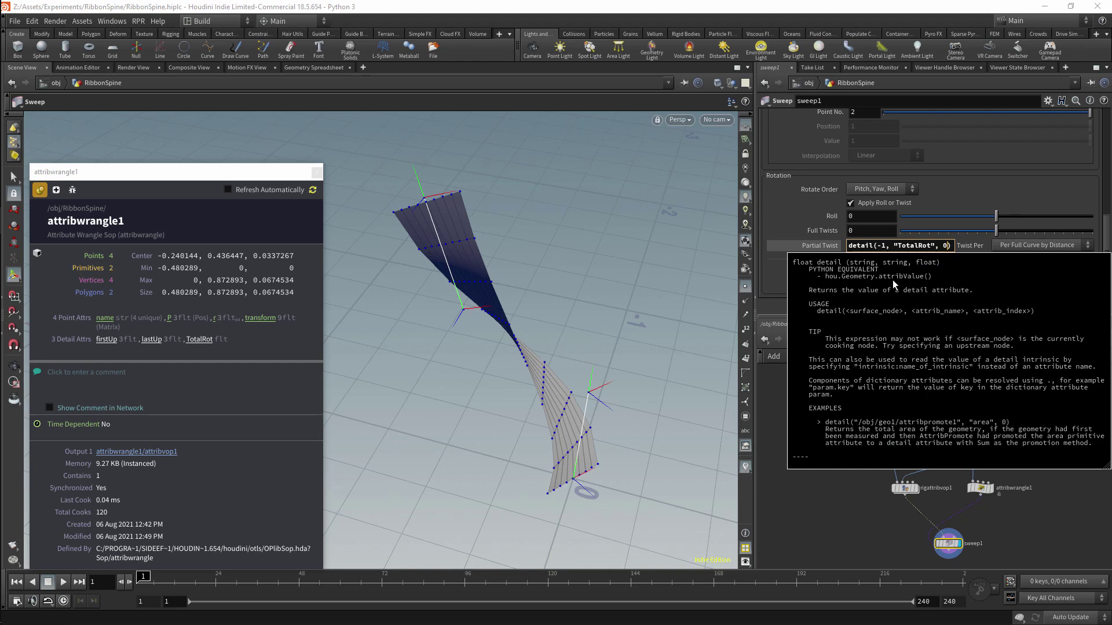
key("Return")
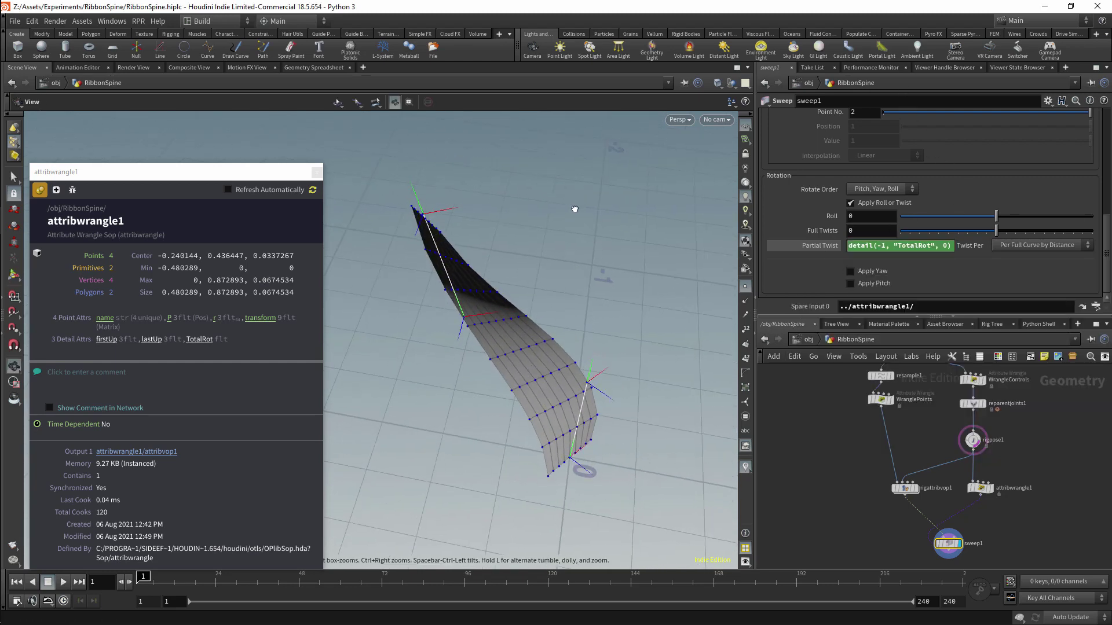
Step: Rotate the top control about -730 degrees around Y in Rig Pose
key("Return")
left_click(433, 221)
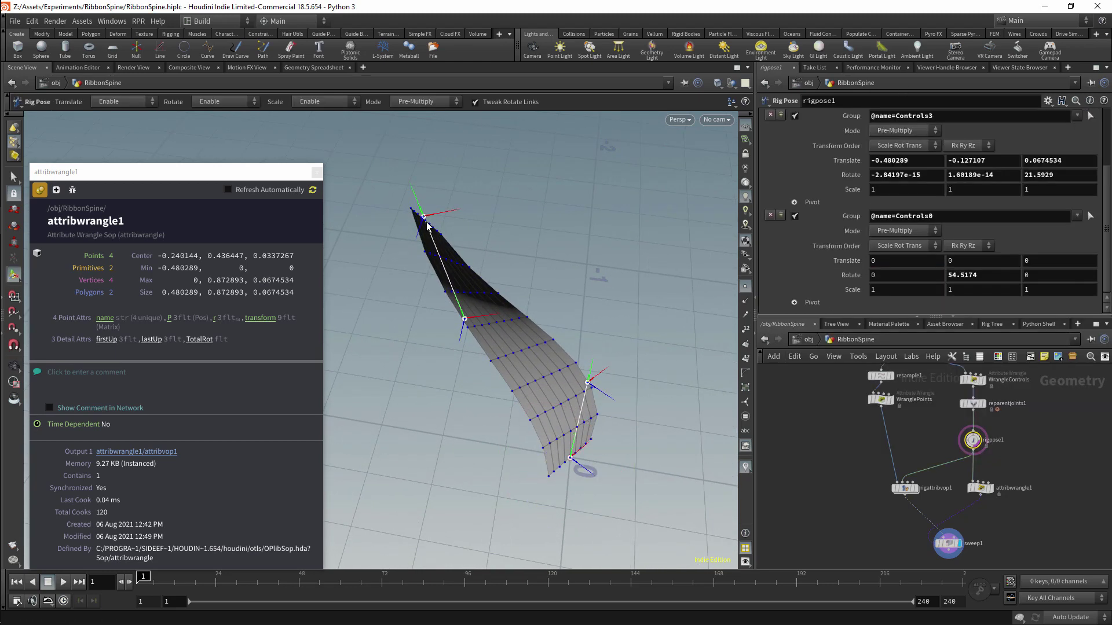
left_click_drag(450, 248, 429, 233)
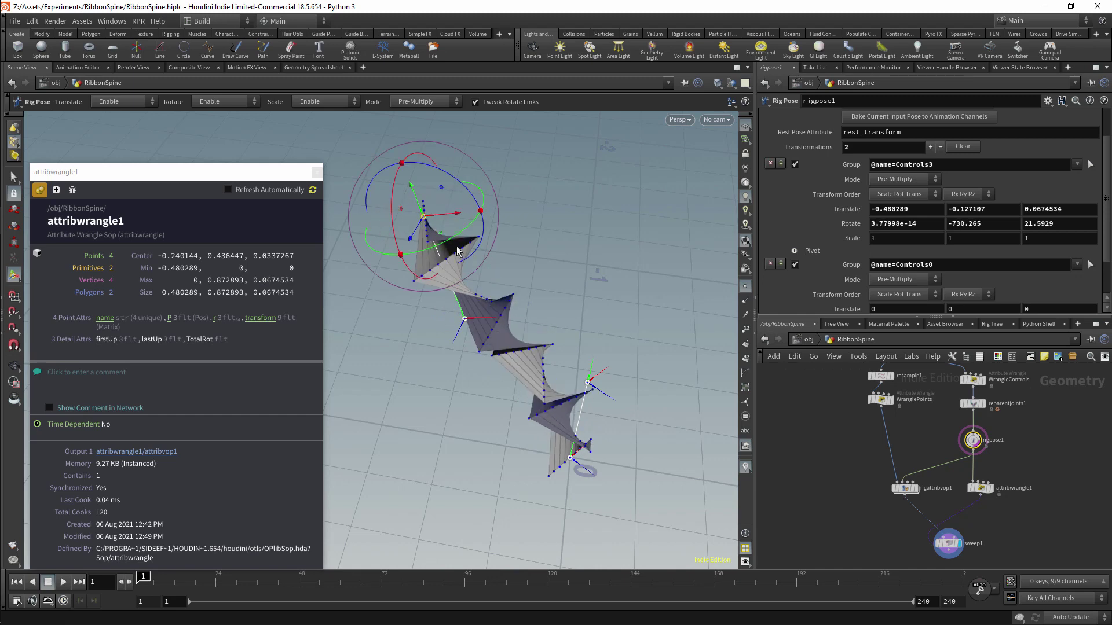
Step: Save the scene and orbit closer around the spiralling ribbon
key("ctrl+s")
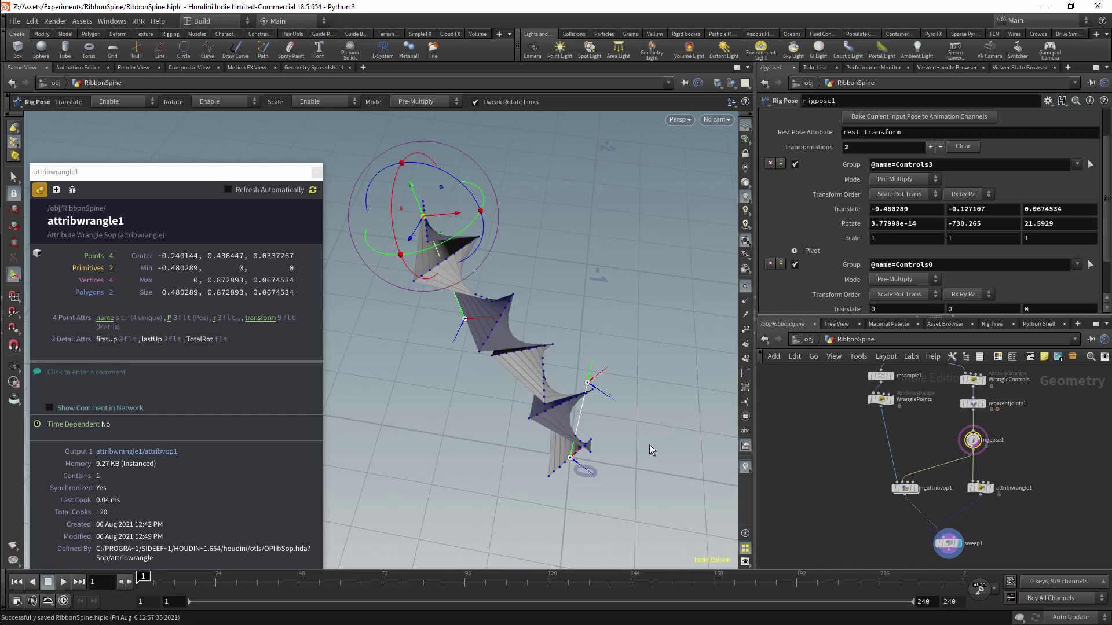
key("Escape")
scroll(498, 220, "up", 6)
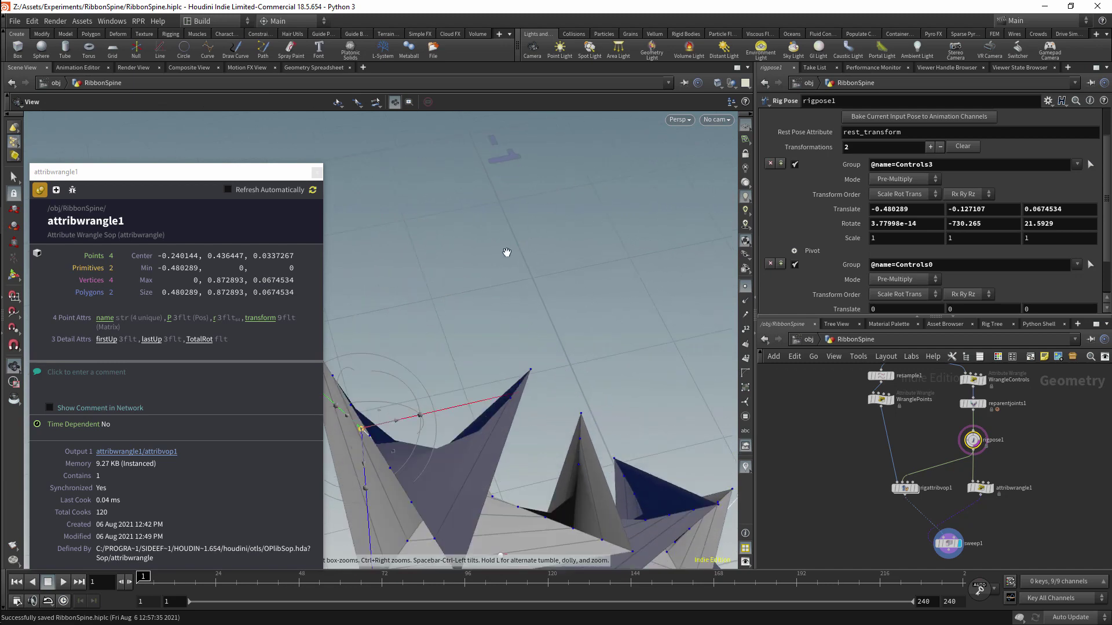
left_click_drag(507, 252, 594, 389)
Step: Inside the rig attribute VOP, set solvecurve1's Twist Mode to None
left_click(905, 491)
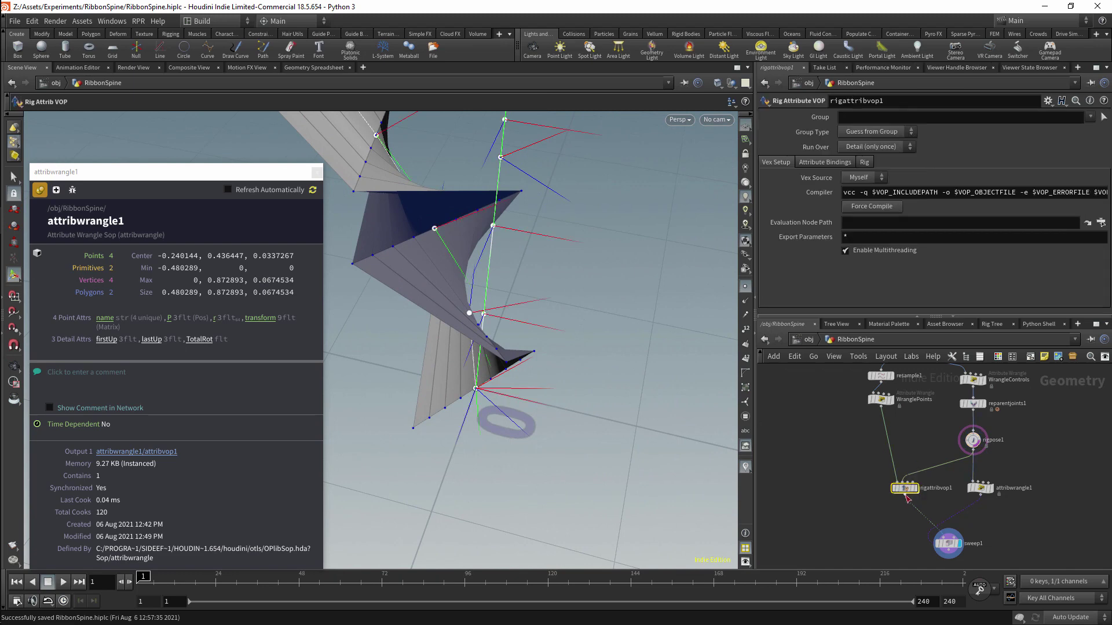
double_click(905, 491)
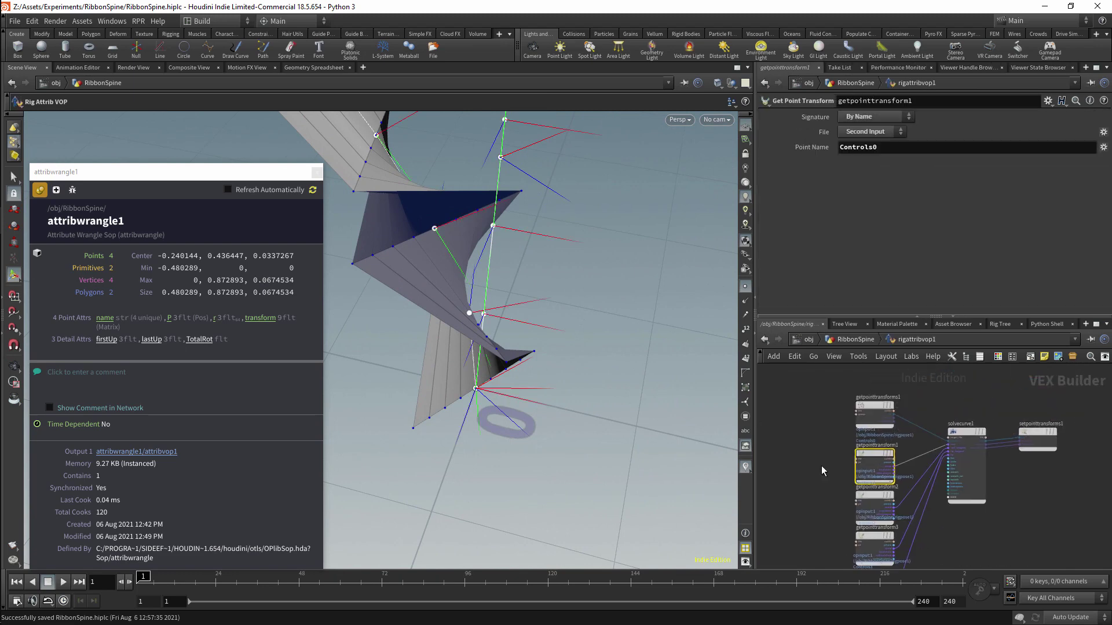
left_click(966, 464)
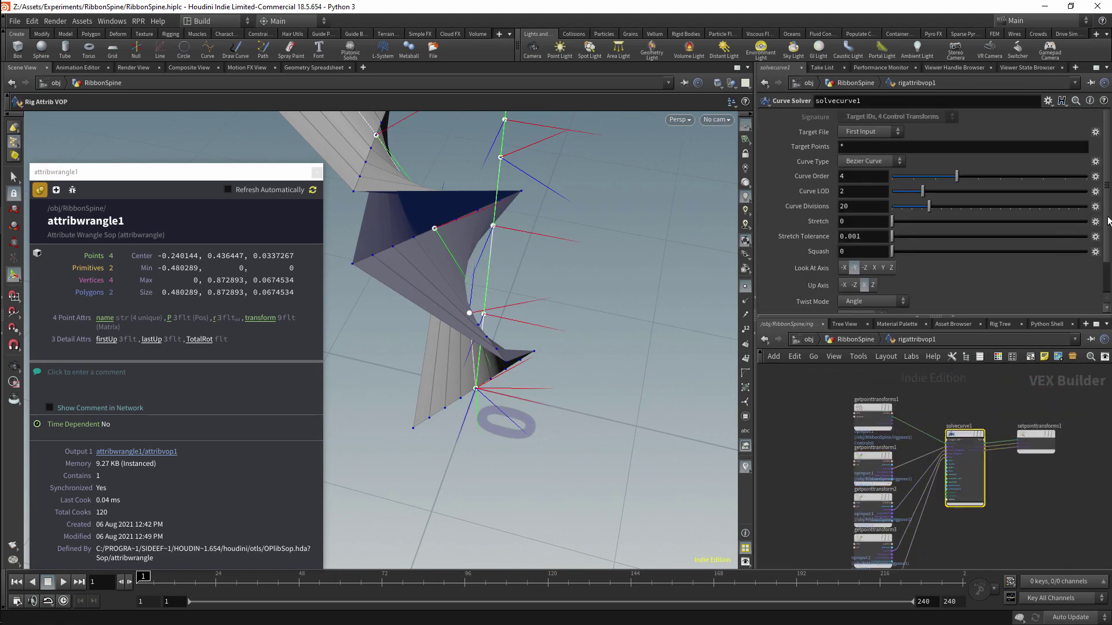
scroll(1107, 220, "down", 3)
left_click(880, 262)
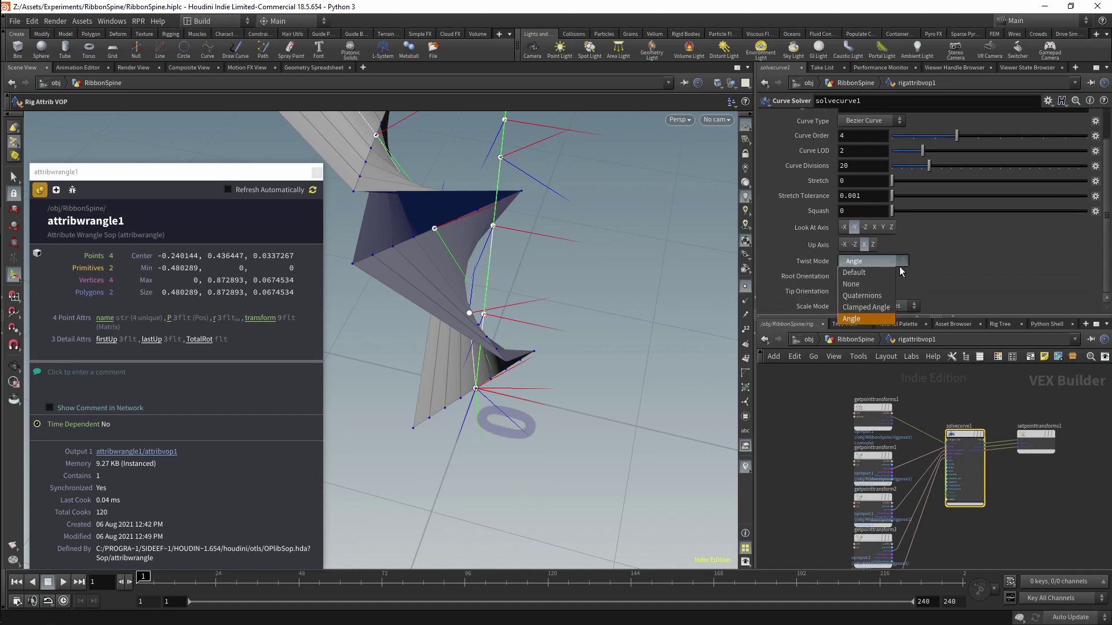
left_click(862, 285)
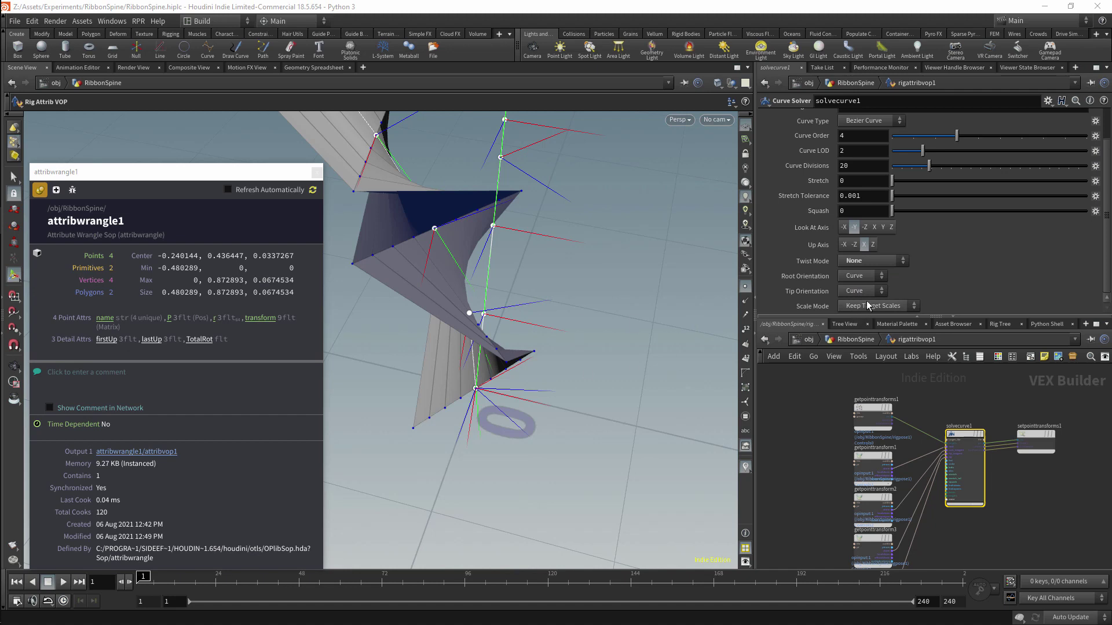
Step: Set solvecurve1's Root Orientation and Tip Orientation to Control
left_click(871, 276)
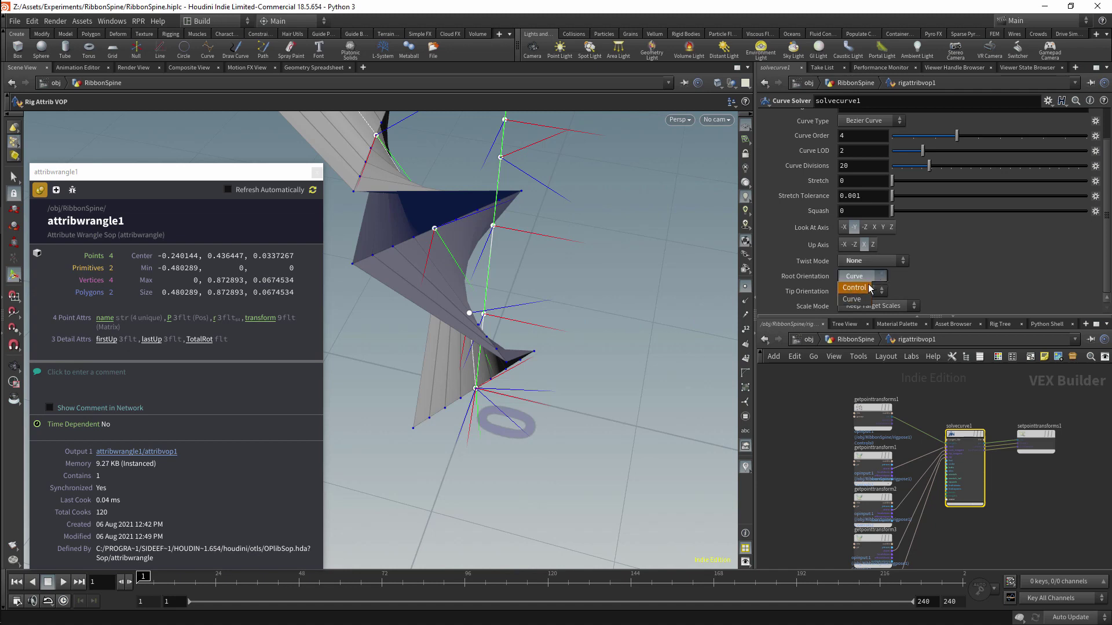
left_click(866, 289)
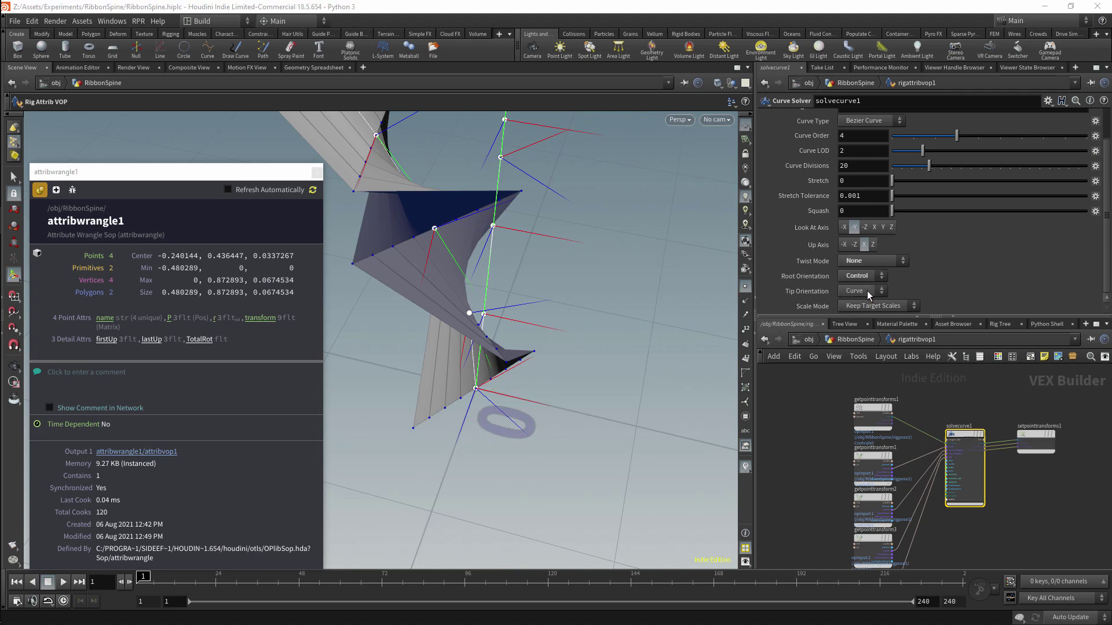
left_click(867, 291)
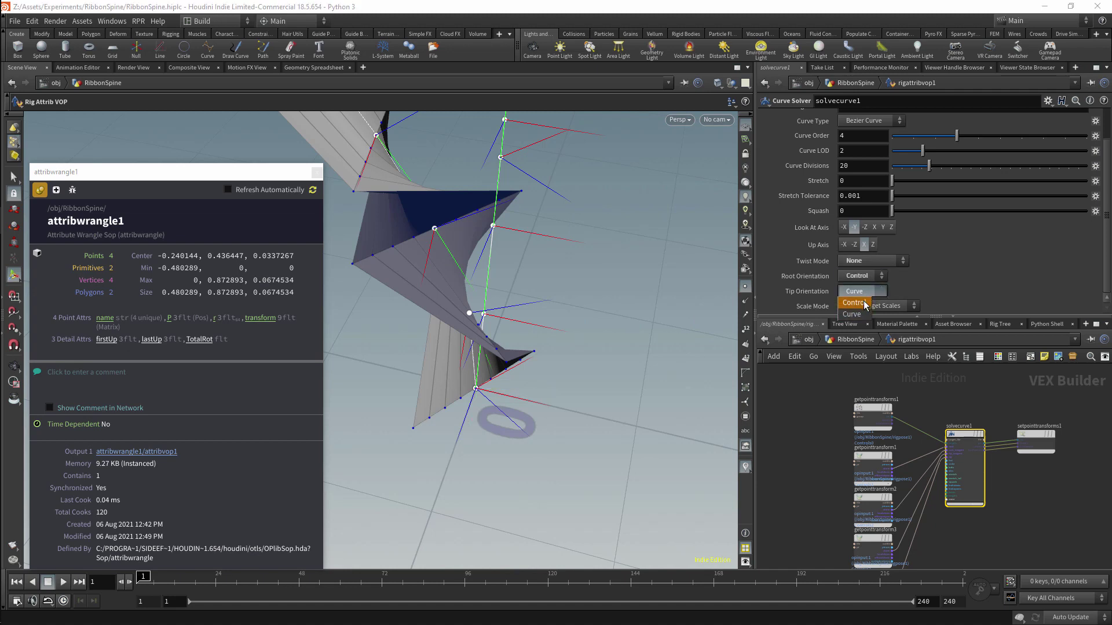
left_click(858, 303)
left_click_drag(512, 306, 546, 286)
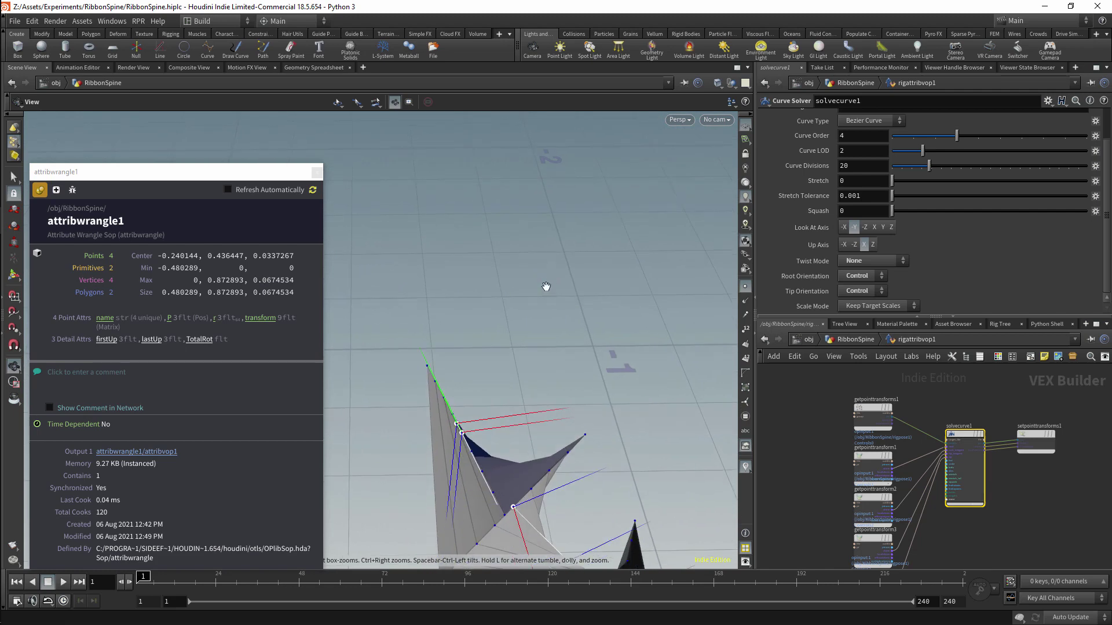
Step: Return up to RibbonSpine, select sweep1, and inspect the spiral-wound ribbon
key("Return")
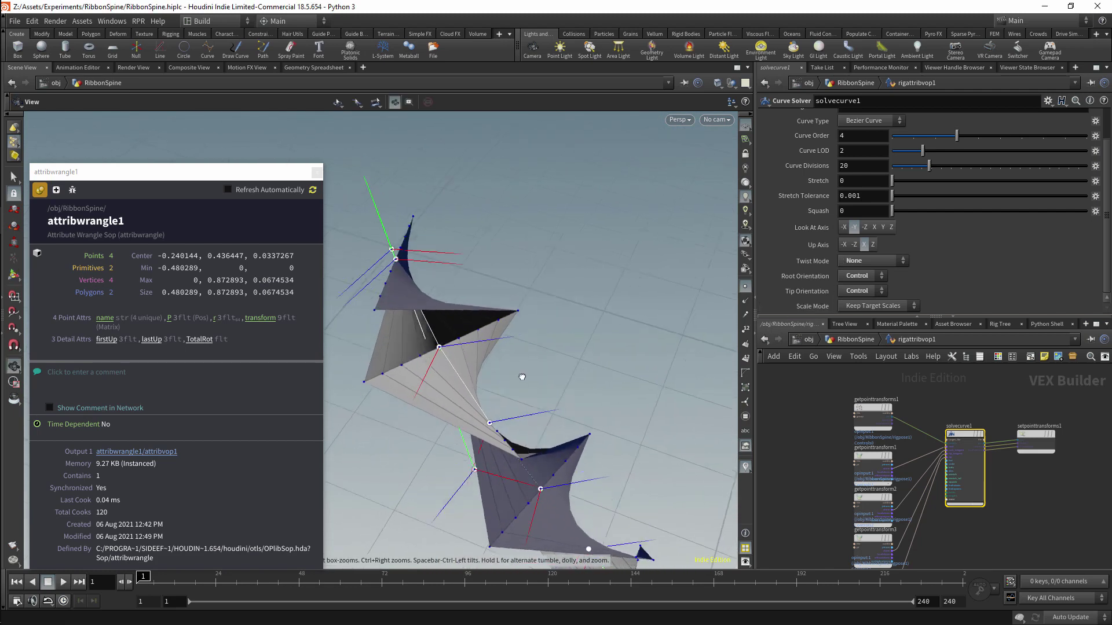
key("u")
left_click(947, 543)
left_click_drag(492, 376, 527, 312)
left_click_drag(615, 375, 504, 405)
key("Return")
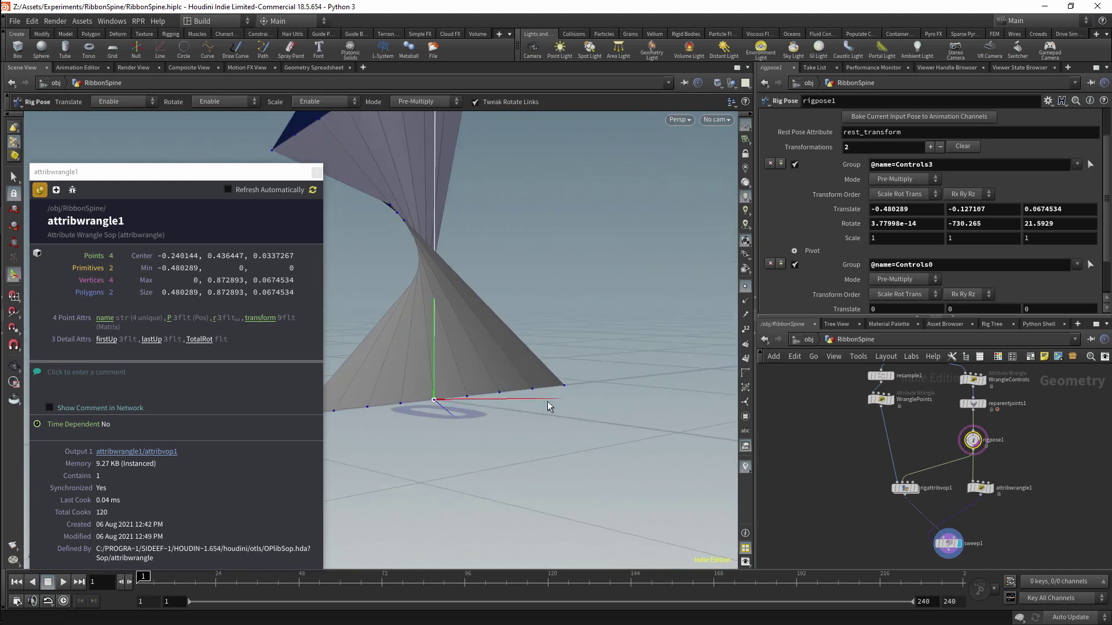
key("Escape")
left_click_drag(630, 351, 463, 448)
key("Return")
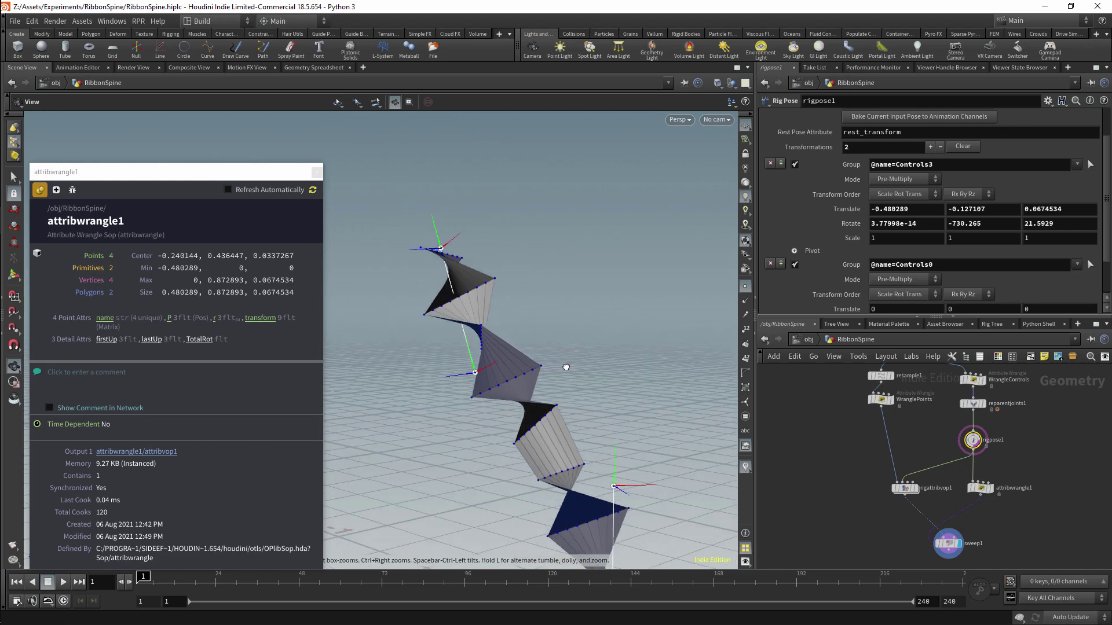
key("Tab")
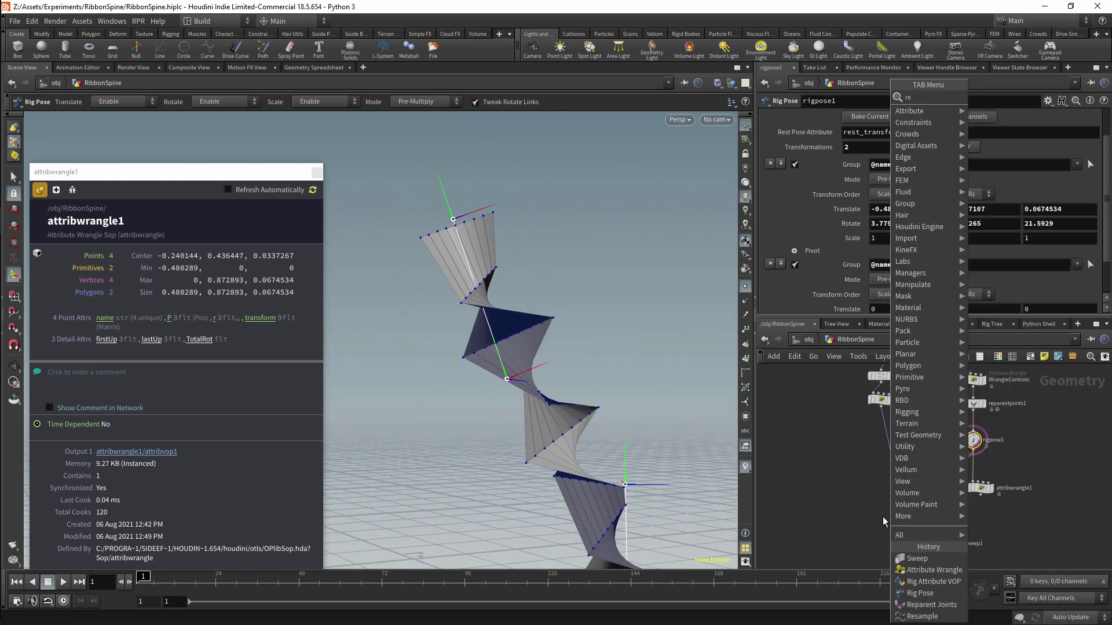
Step: Insert a Resample node before sweep1 with Maximum Segments 36, then rotate the top control
type("rig attrib")
key("Return")
left_click(921, 517)
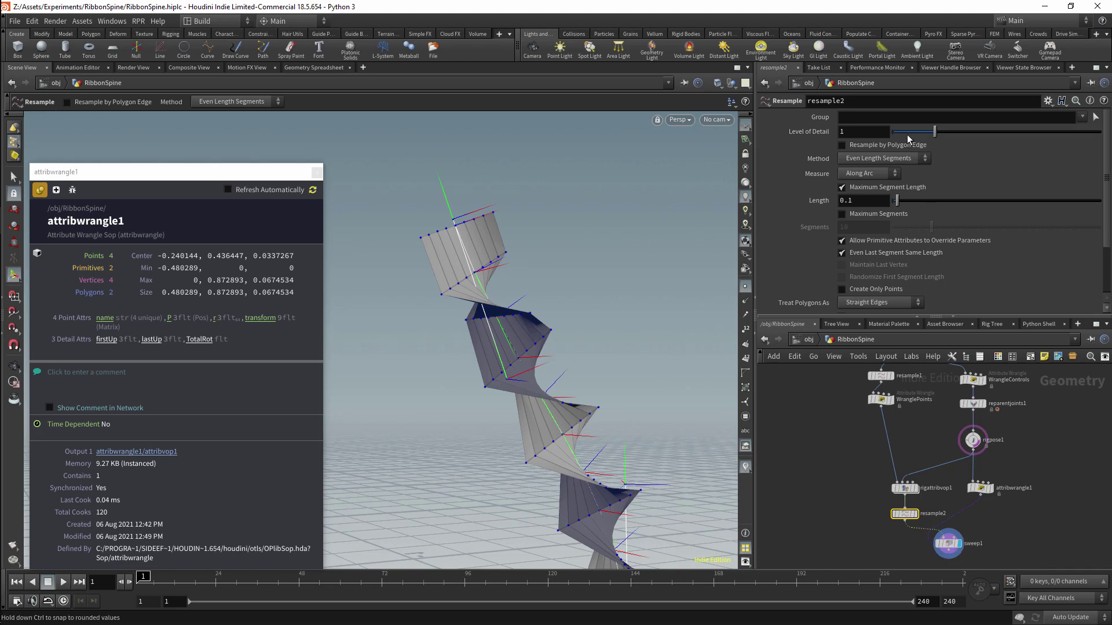
left_click(843, 187)
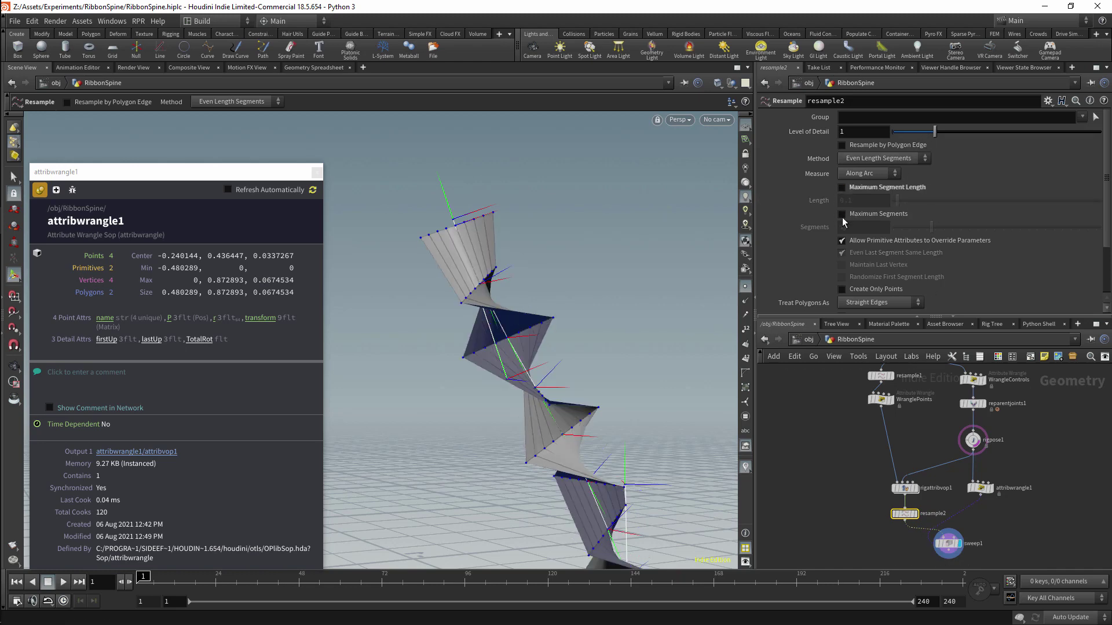
left_click(843, 214)
left_click_drag(927, 230, 1041, 232)
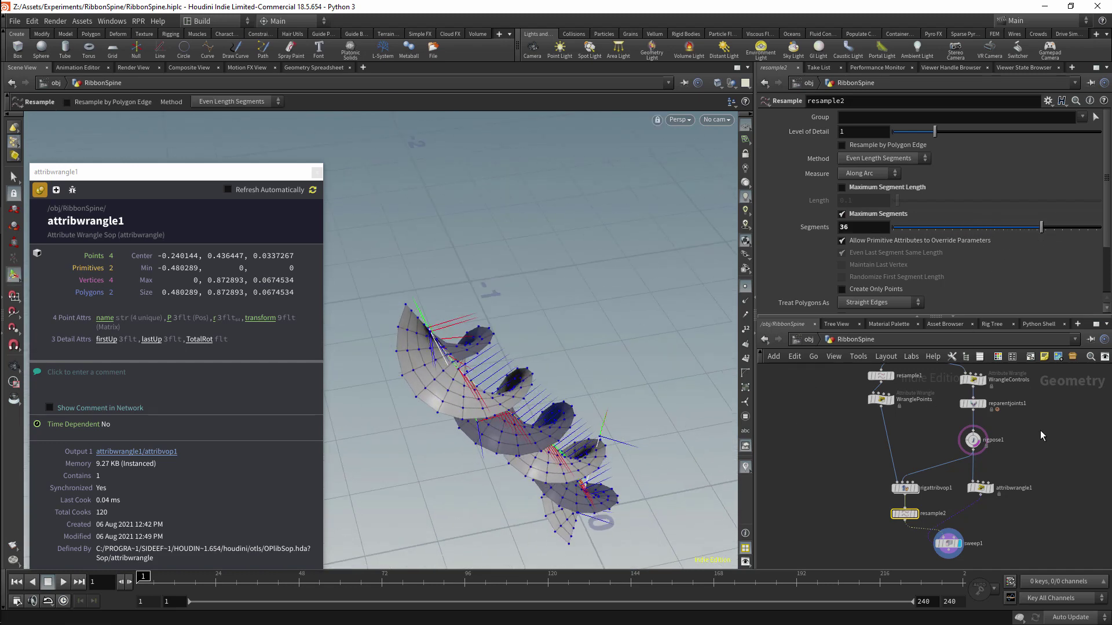
left_click(973, 440)
mouse_move(430, 331)
left_mouse_down()
mouse_move(463, 313)
mouse_move(417, 370)
mouse_move(377, 336)
mouse_move(412, 296)
mouse_move(463, 359)
mouse_move(394, 347)
mouse_move(442, 323)
mouse_move(430, 342)
mouse_move(440, 347)
mouse_move(405, 353)
mouse_move(423, 313)
mouse_move(433, 326)
mouse_move(411, 333)
mouse_move(420, 345)
mouse_move(418, 327)
mouse_move(431, 318)
mouse_move(433, 331)
mouse_move(443, 317)
left_mouse_up()
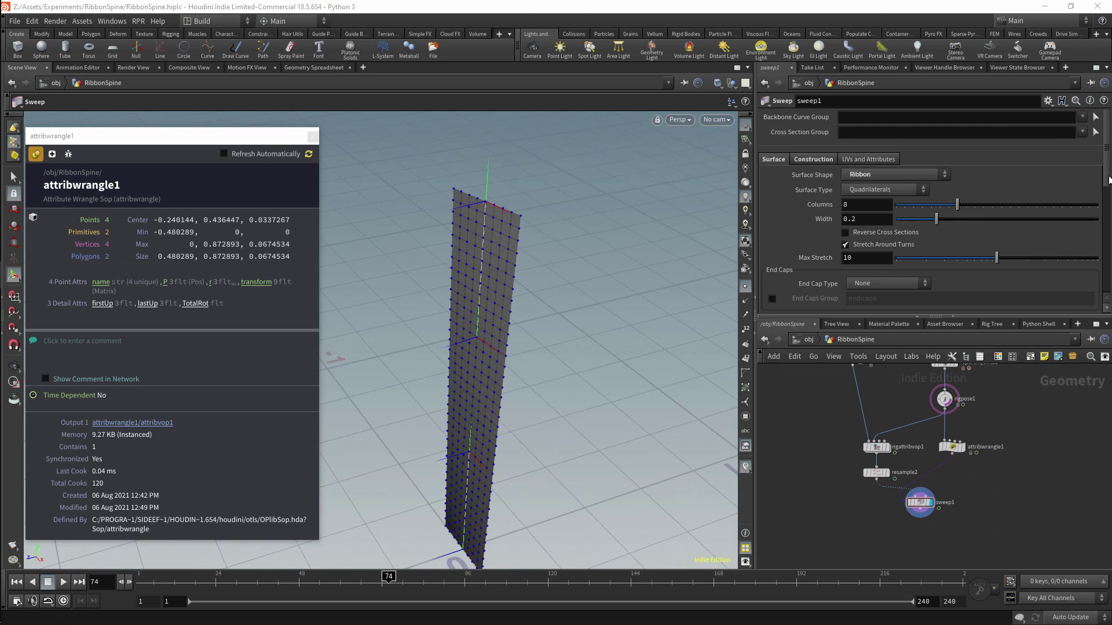
Step: Select rigpose1 and scrub the timeline back and forth to watch the ribbon twist
scroll(1037, 291, "down", 2)
left_click(945, 405)
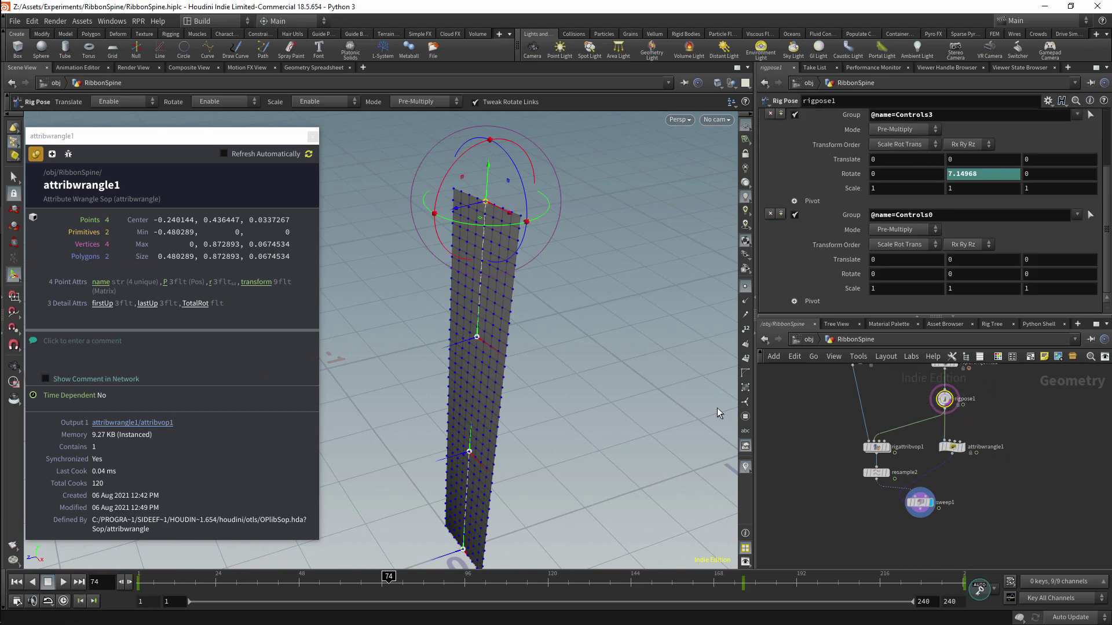
left_click_drag(163, 579, 481, 522)
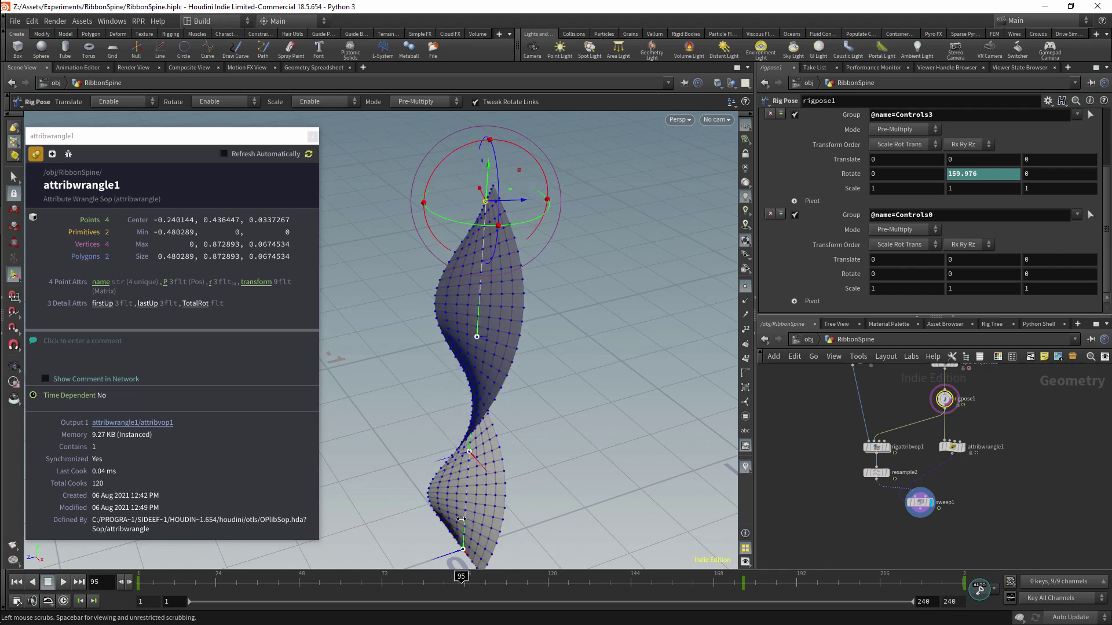
left_click_drag(417, 519, 269, 518)
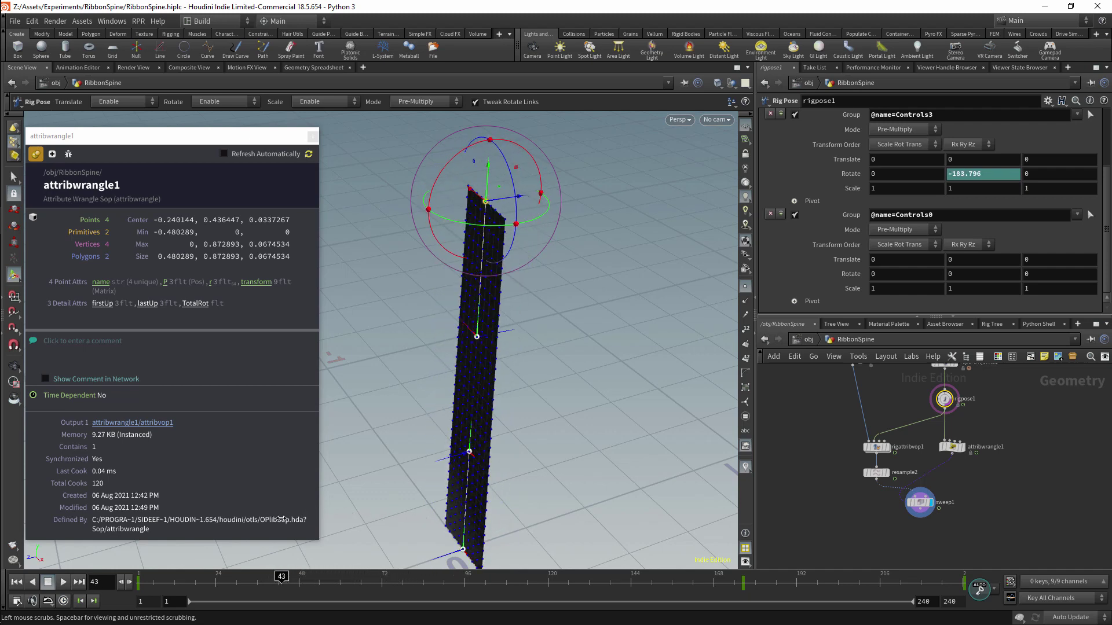
left_click_drag(262, 514, 388, 512)
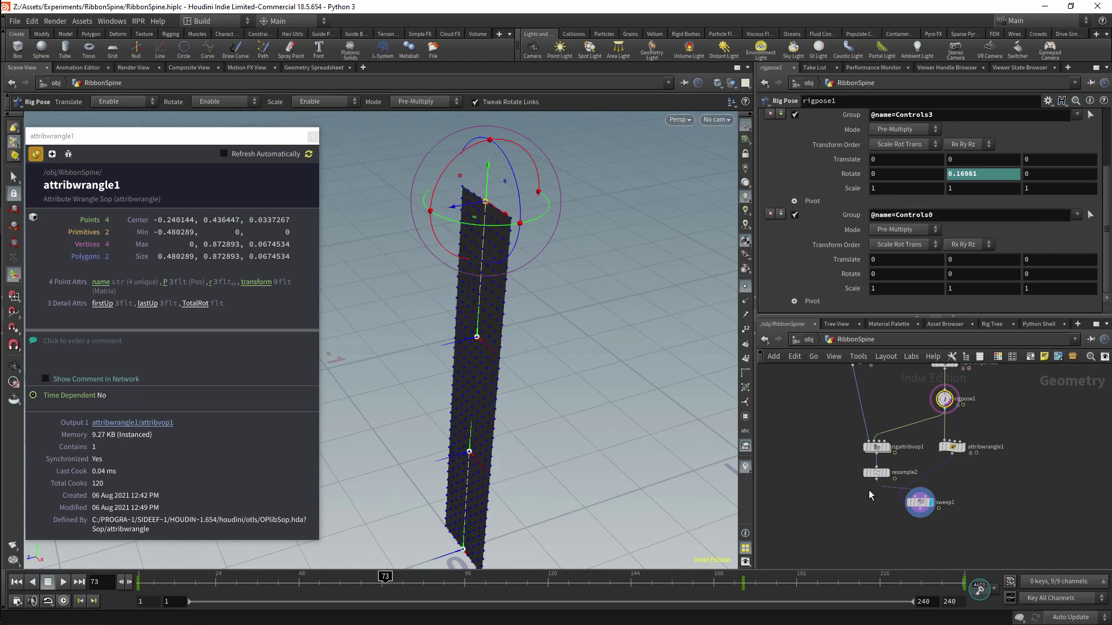
Step: Remove the animation from sweep1's Partial Twist and reset it to 0
left_click(920, 502)
scroll(932, 208, "down", 3)
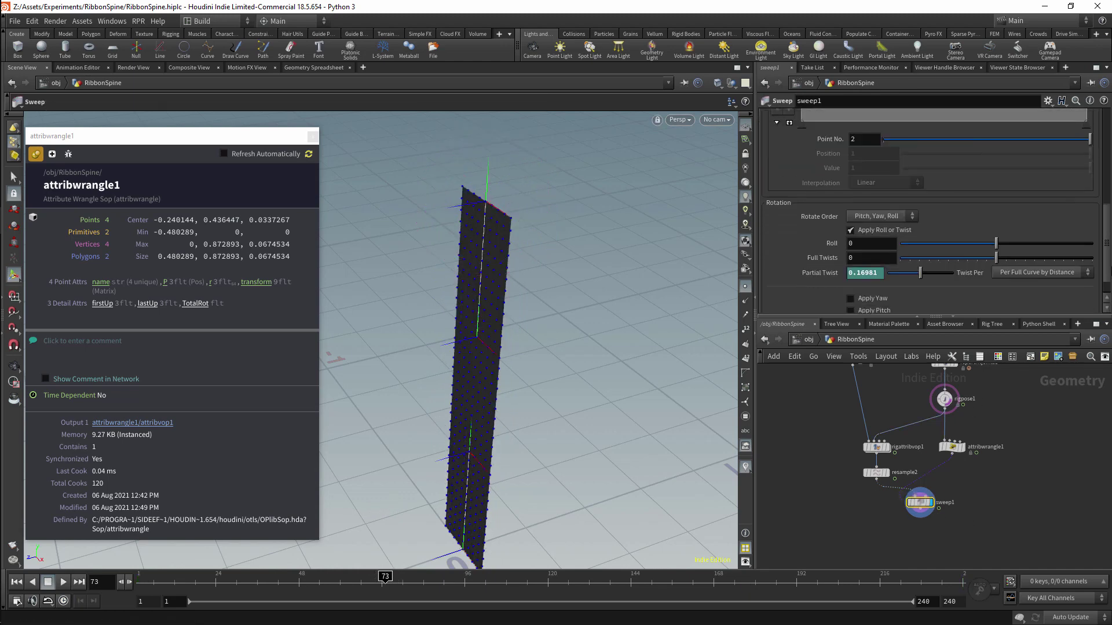
scroll(1107, 287, "down", 2)
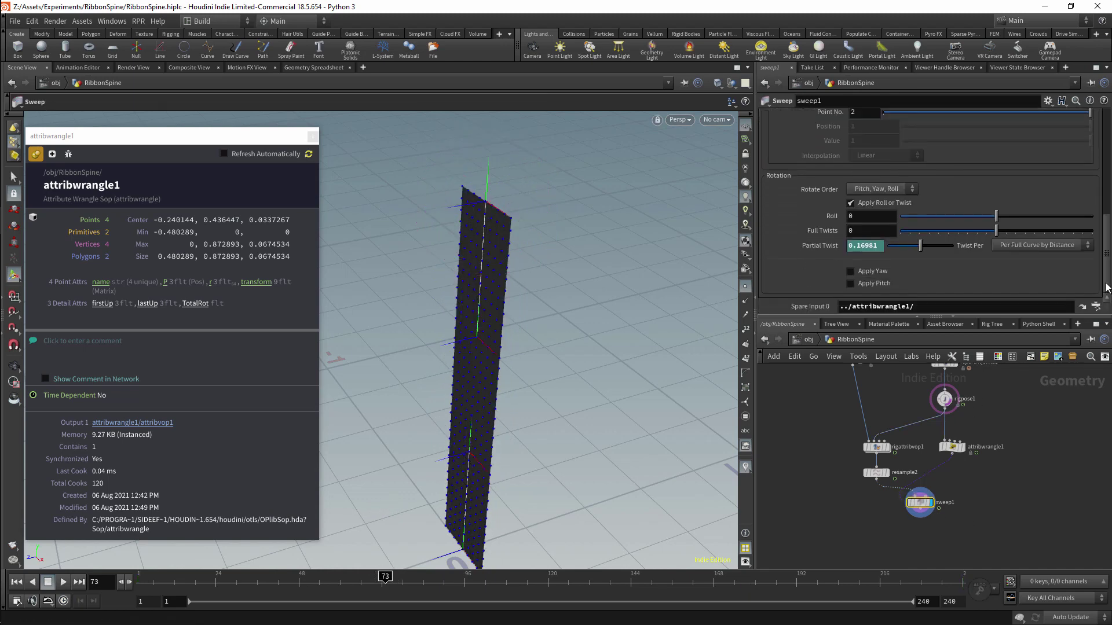
right_click(862, 246)
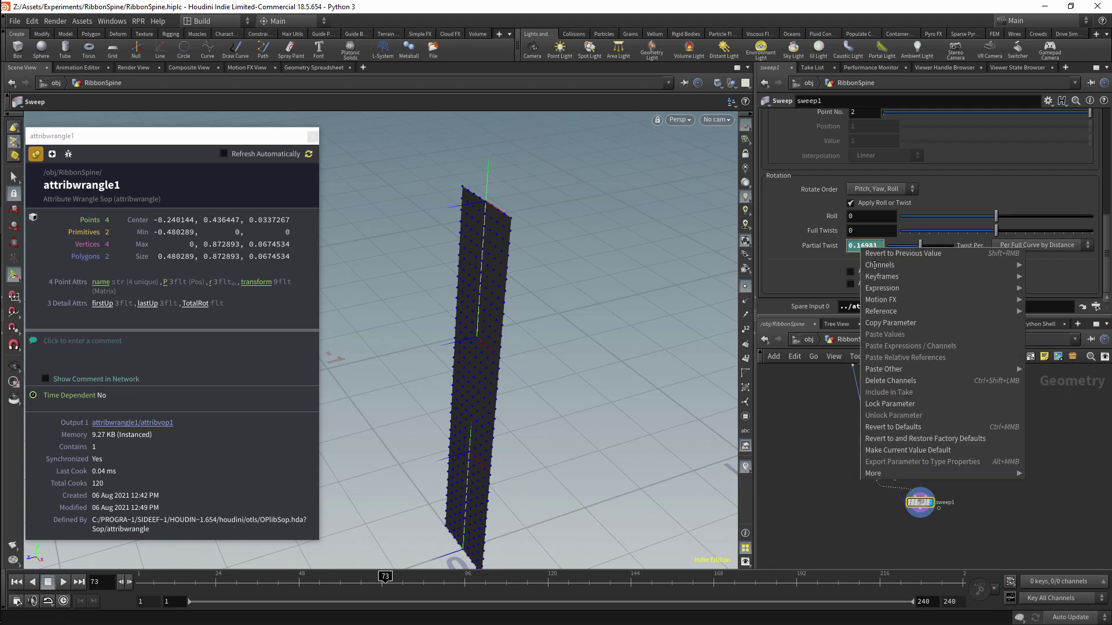
left_click(890, 382)
right_click(835, 249)
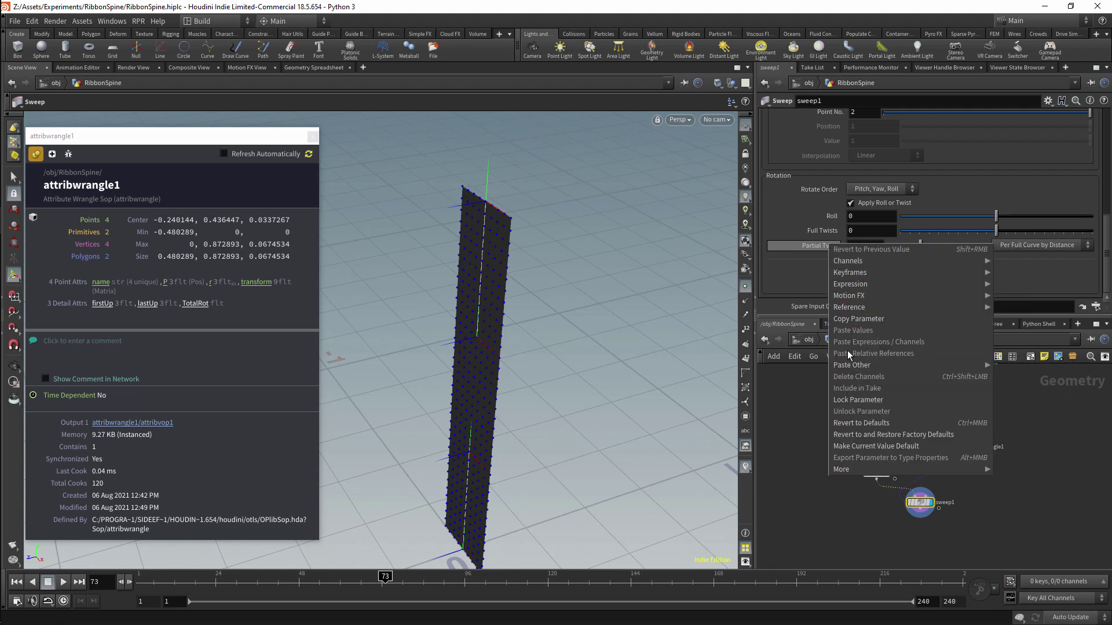
left_click(809, 248)
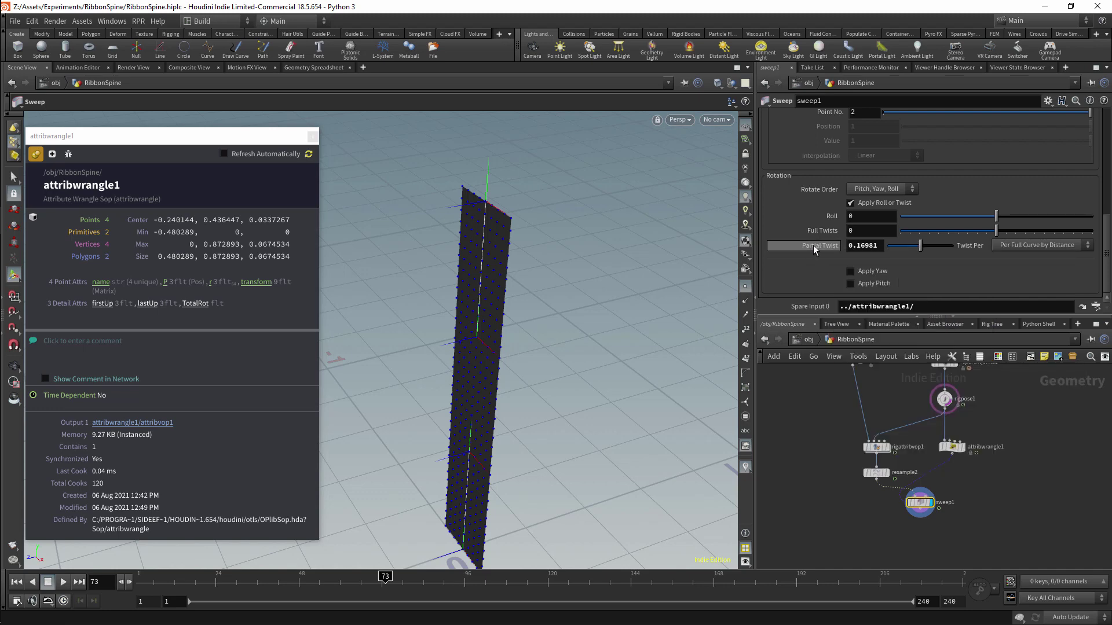
middle_click(813, 245, "ctrl")
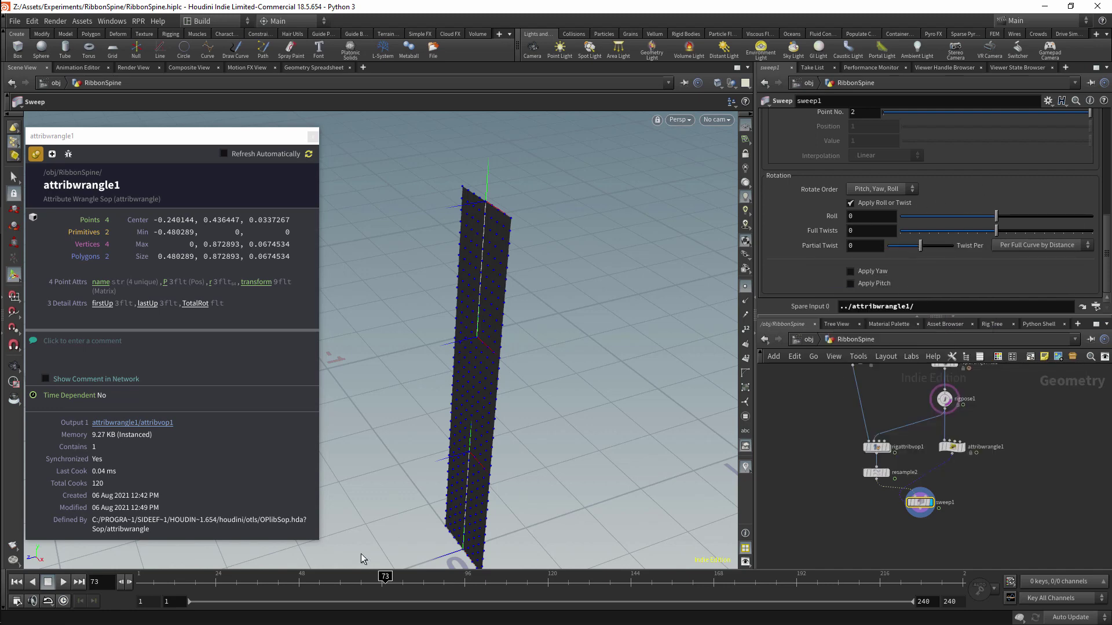
Step: Turn off aligning the ribbon end to the target up vector on the Construction tab
left_click_drag(385, 576, 469, 520)
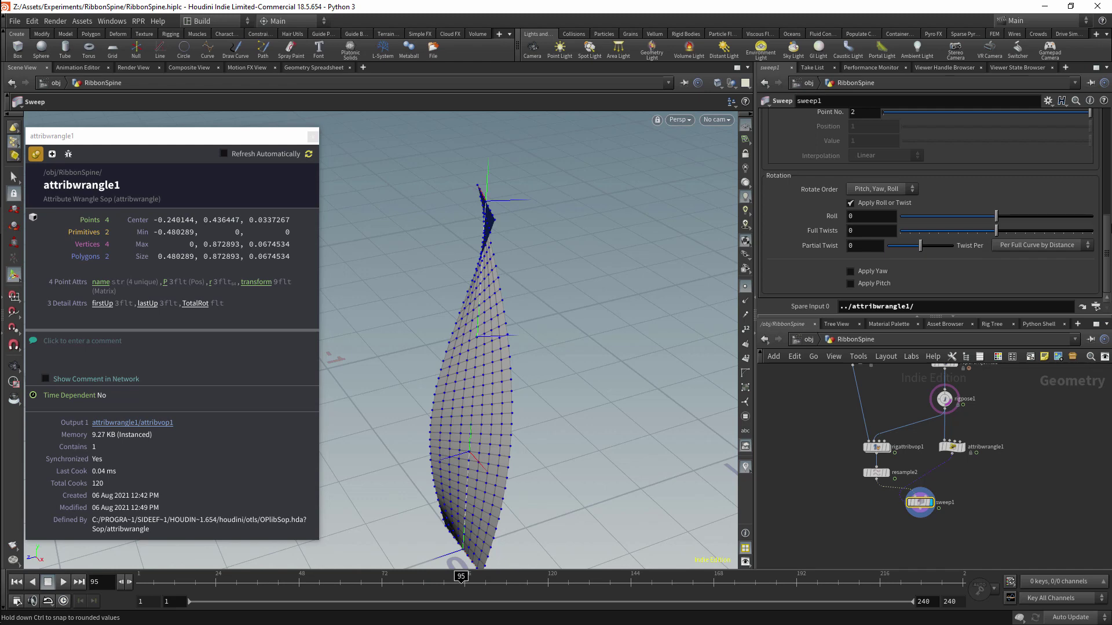
scroll(1037, 120, "up", 10)
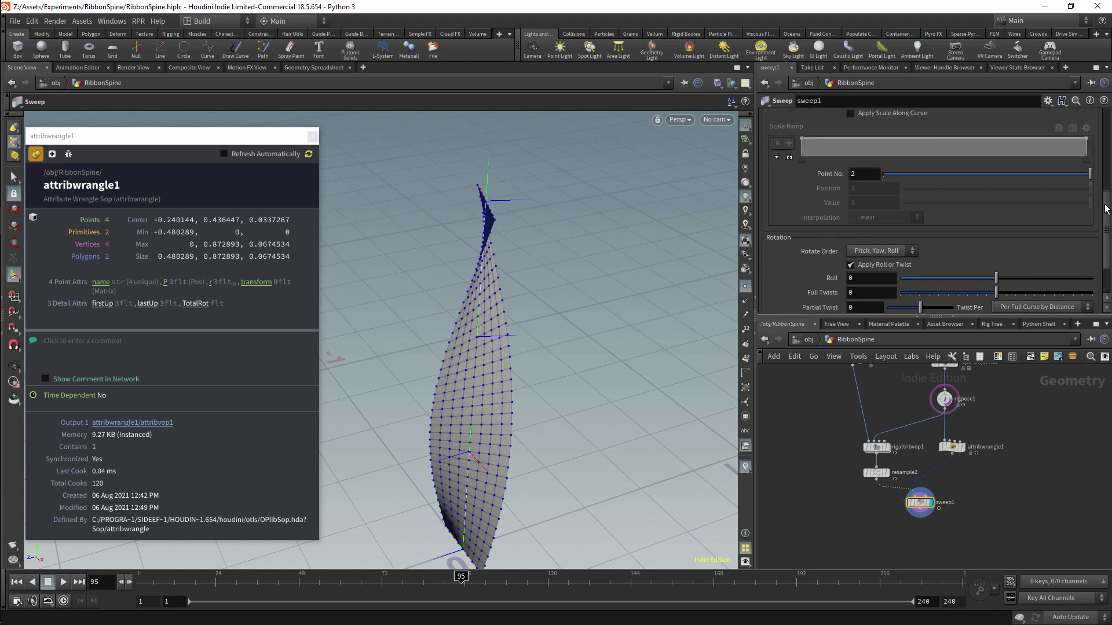
left_click(815, 160)
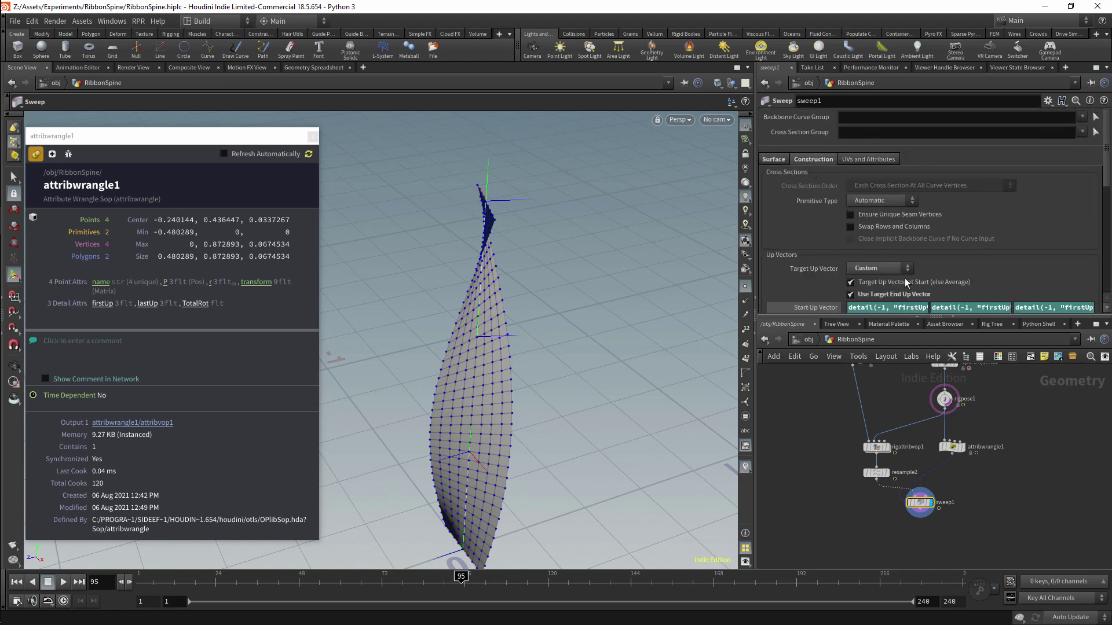
scroll(1105, 187, "down", 3)
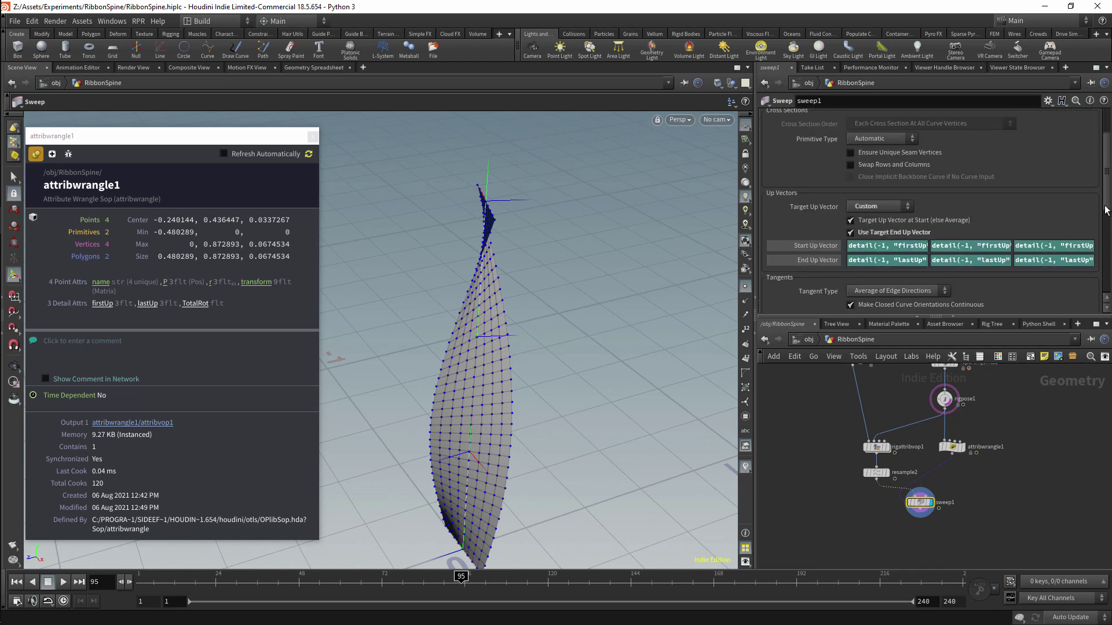
left_click(850, 223)
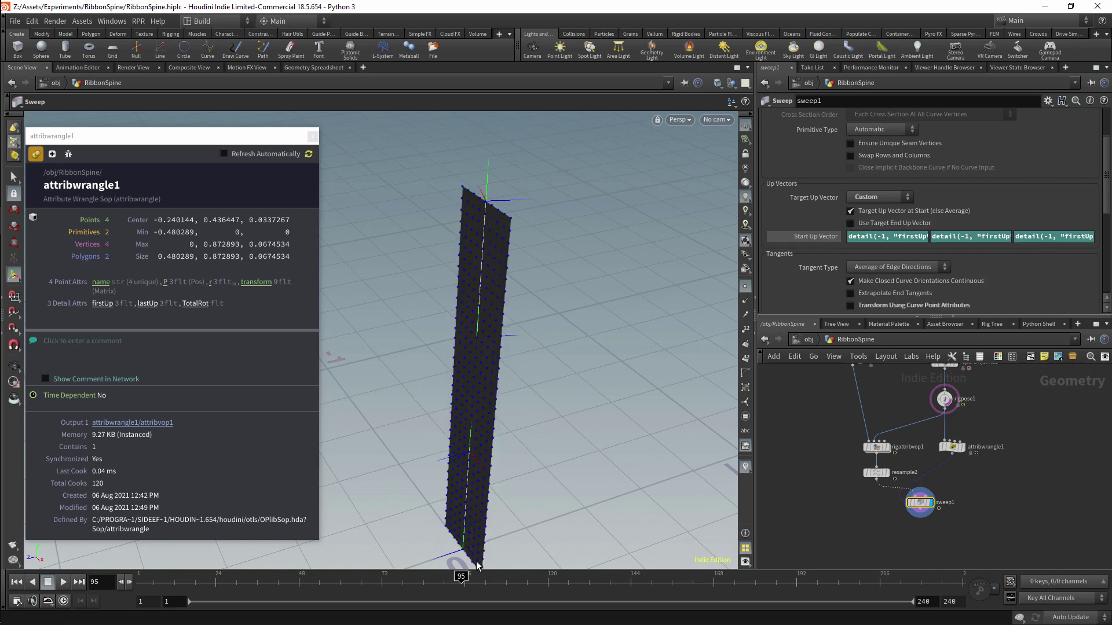
mouse_move(476, 561)
left_mouse_down()
mouse_move(313, 550)
mouse_move(371, 542)
left_mouse_up()
Step: Enter detail(-1, "TotalRot", 0) in Partial Twist using the detail autocomplete
scroll(1100, 194, "up", 5)
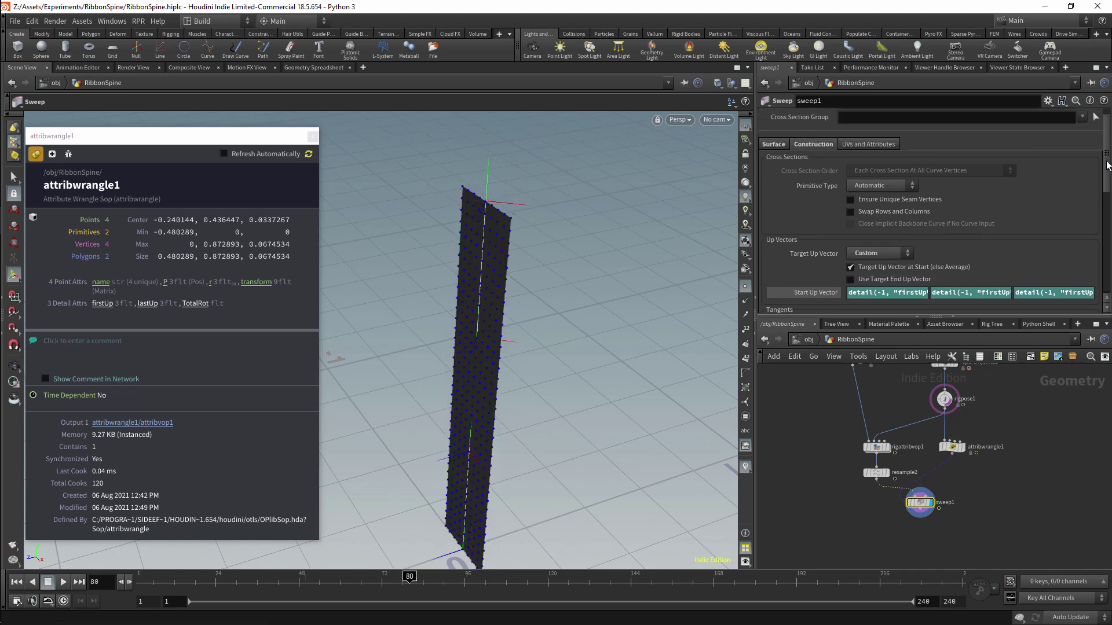
left_click(764, 160)
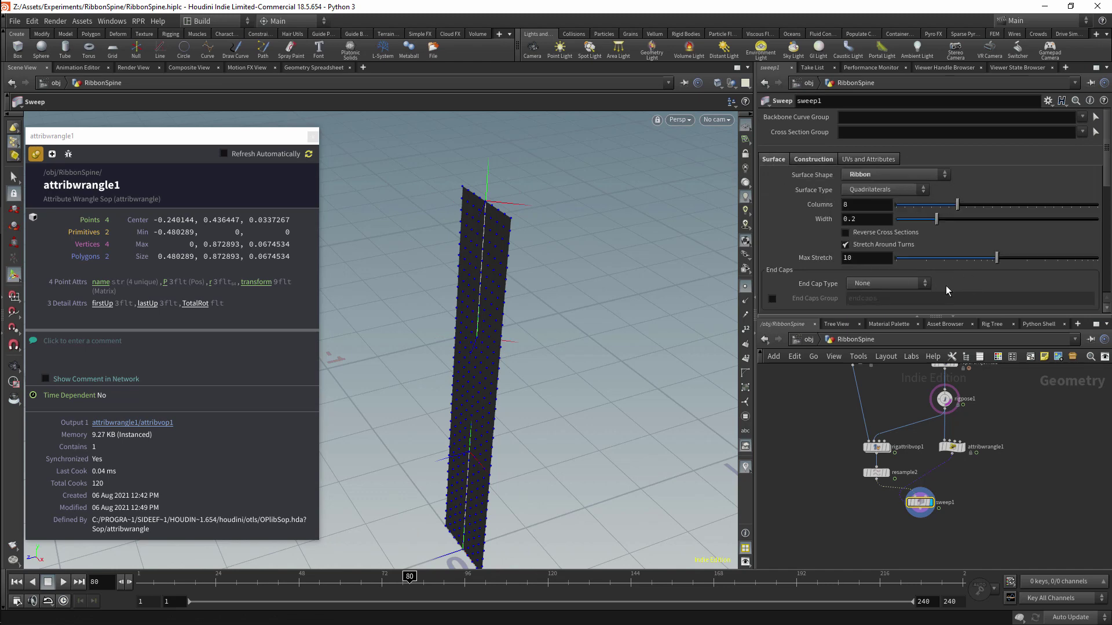
left_click_drag(1109, 188, 1103, 295)
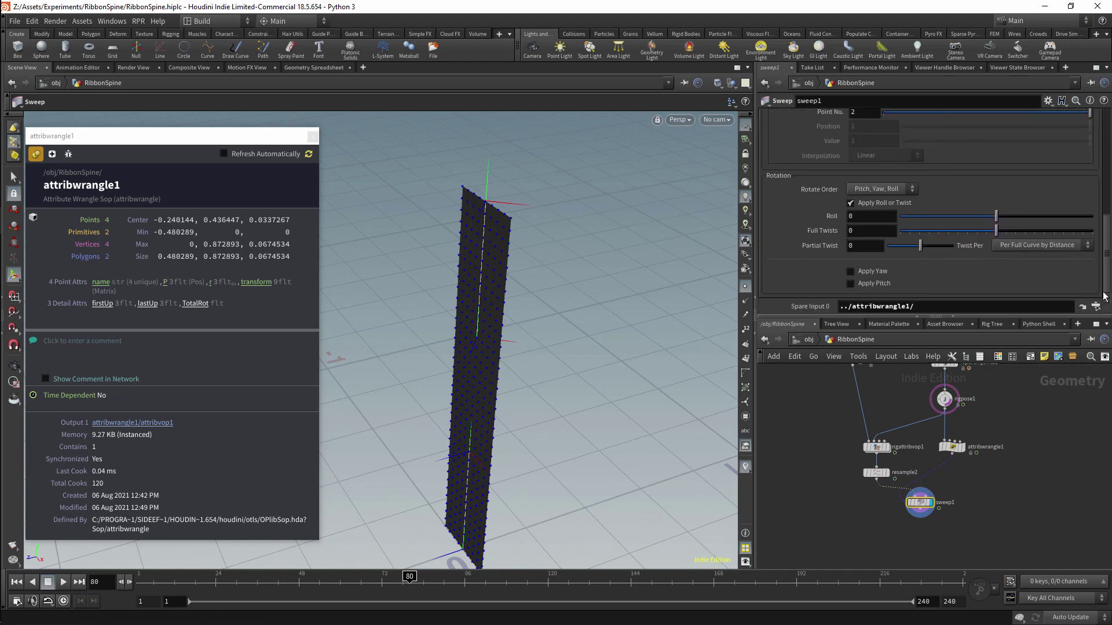
left_click(866, 246)
type("deta")
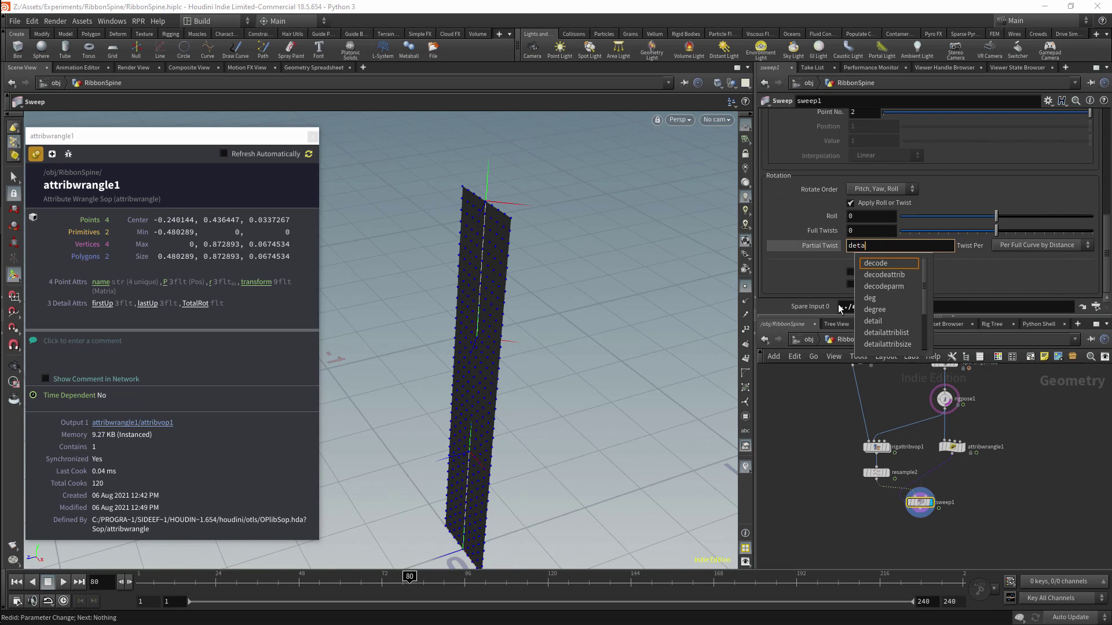
type("il(")
key("Return")
type("-1, \"To")
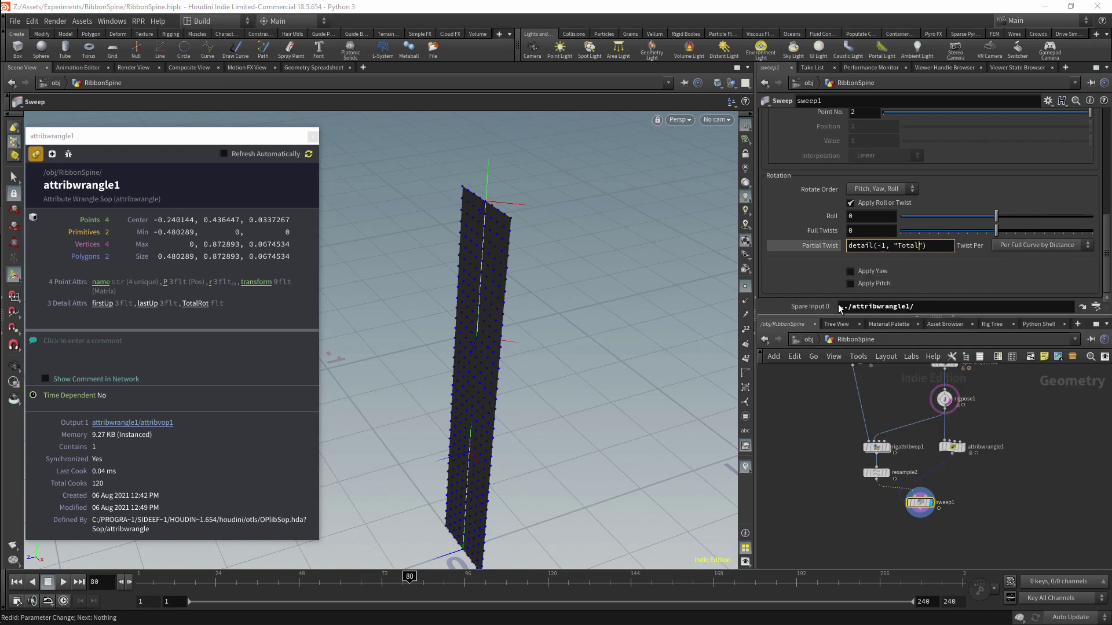
type("talRot\", 0")
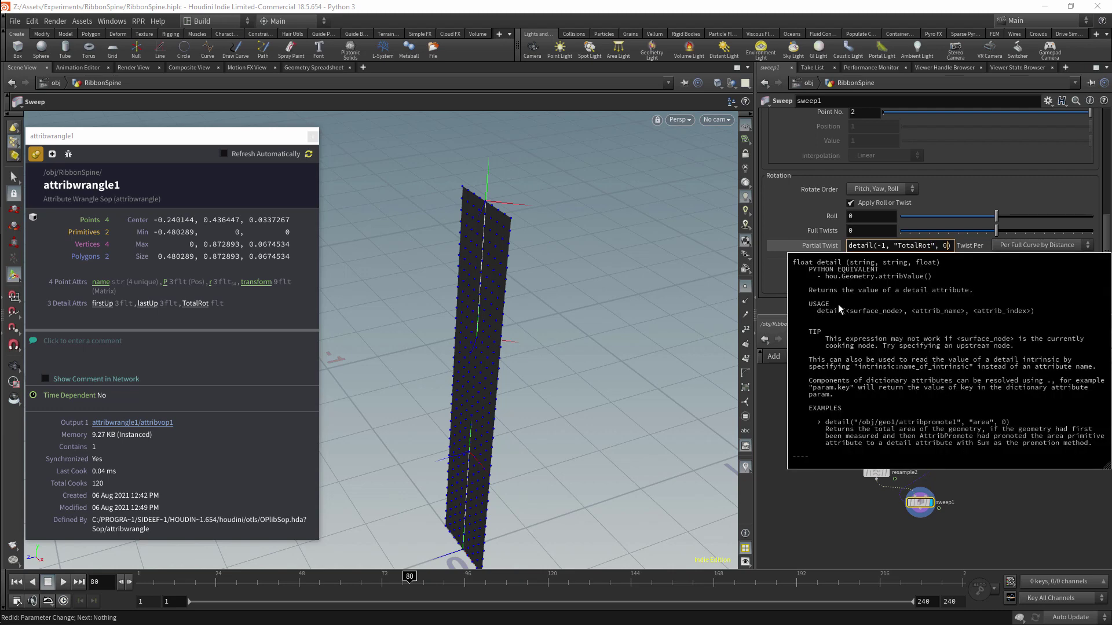
key("Return")
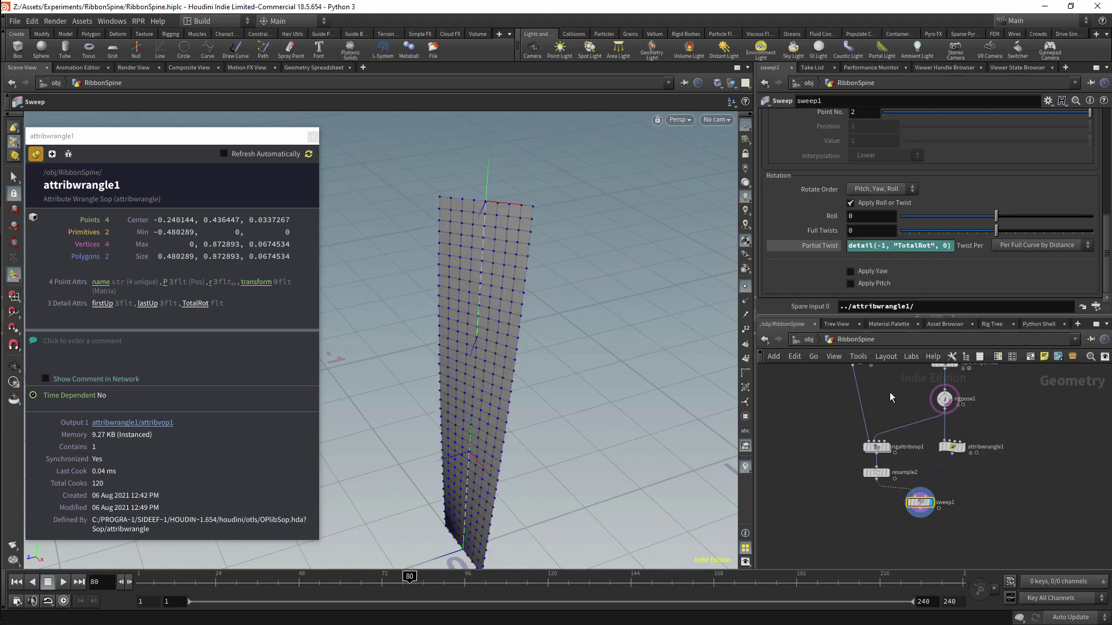
left_click(944, 398)
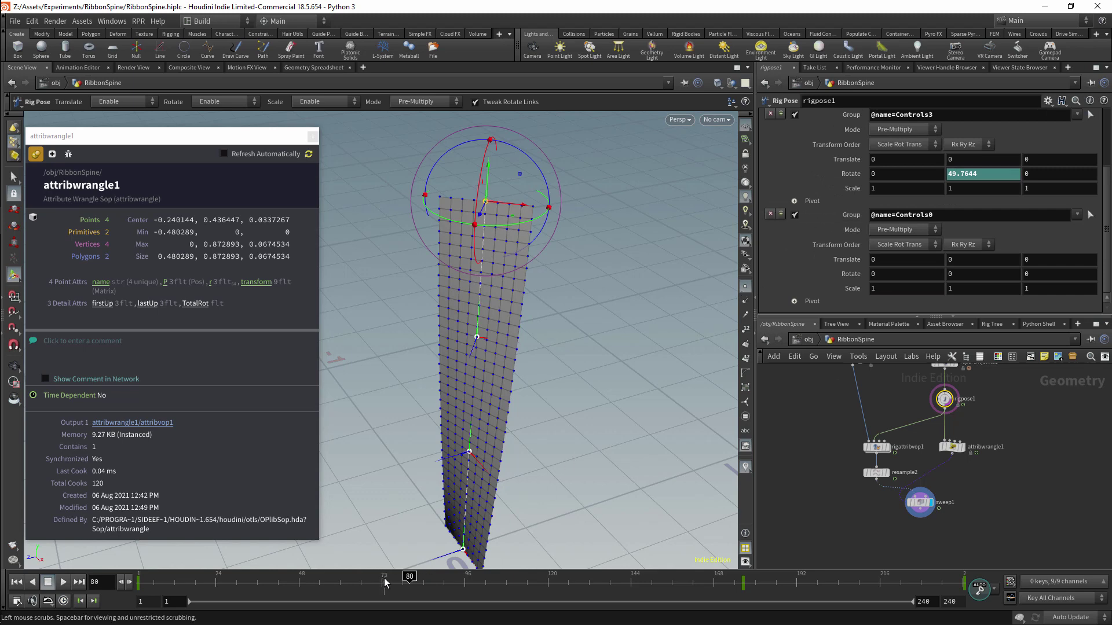
Step: Scrub forward to frame 88, where Controls3 reaches 108.099 on Y, and reframe the ribbon
left_click_drag(386, 575, 287, 573)
left_click_drag(343, 450, 432, 402)
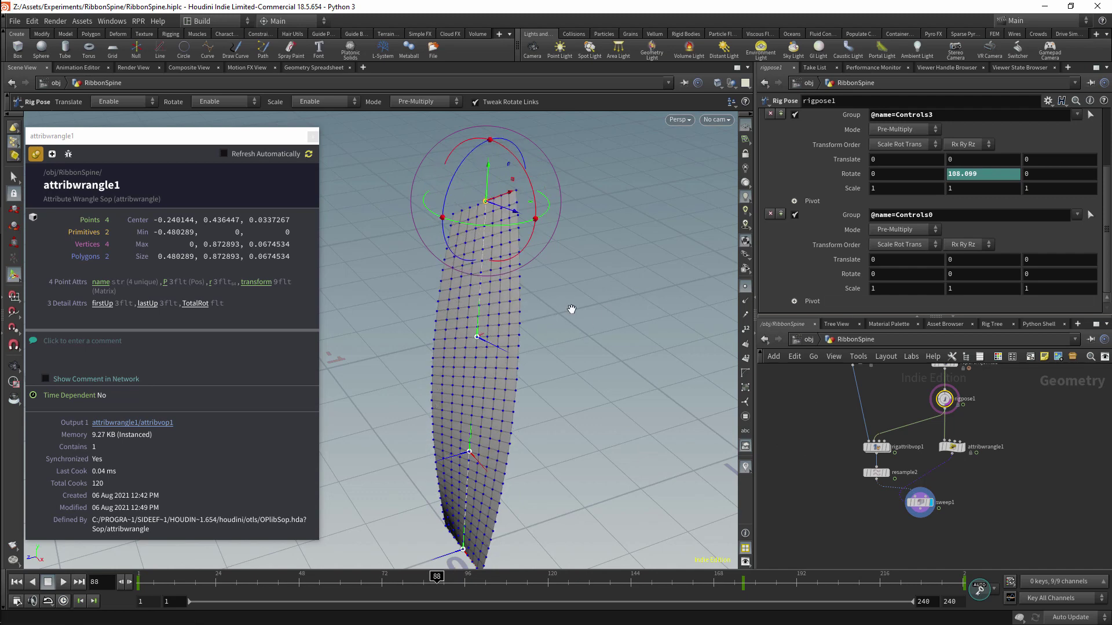
middle_click_drag(571, 309, 622, 241)
middle_click_drag(843, 471, 856, 488)
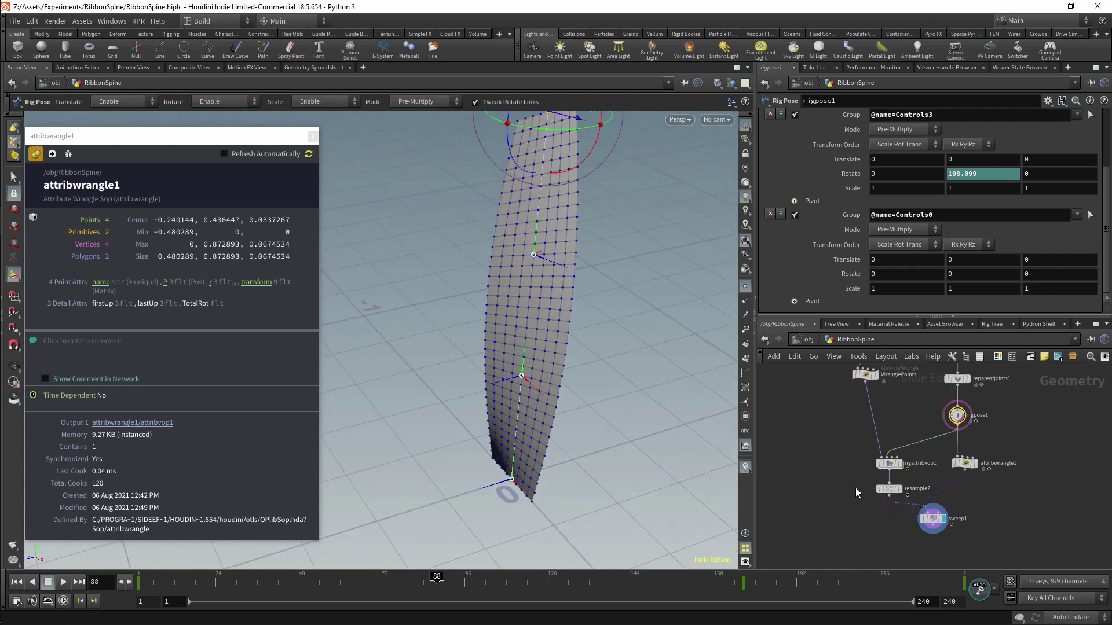
Step: Duplicate resample2 as resample3, feed resample1 into it, and tidy the nodes
left_click(889, 488)
left_click_drag(889, 488, 799, 419, "alt")
middle_click_drag(822, 321, 855, 418)
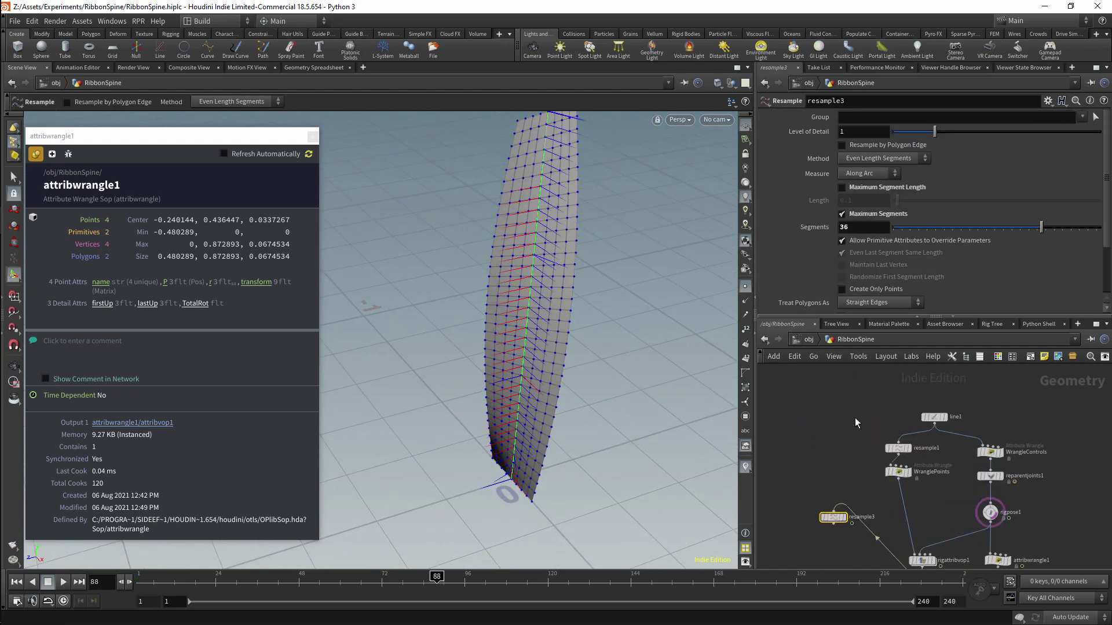
left_click_drag(897, 456, 806, 475)
middle_click_drag(806, 475, 875, 421)
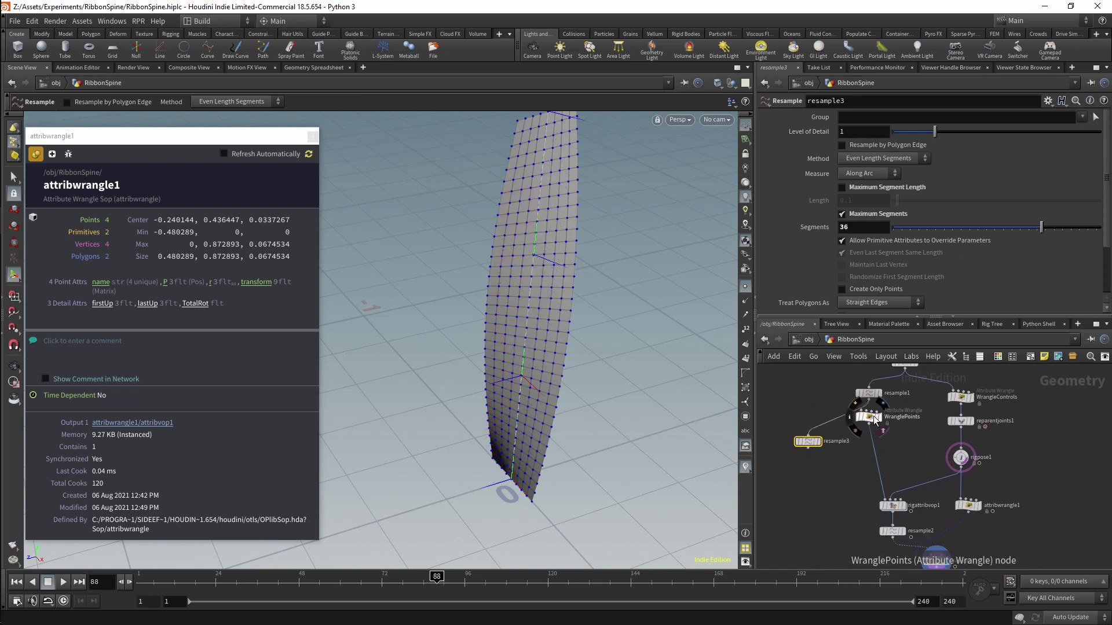
left_click_drag(875, 421, 878, 437)
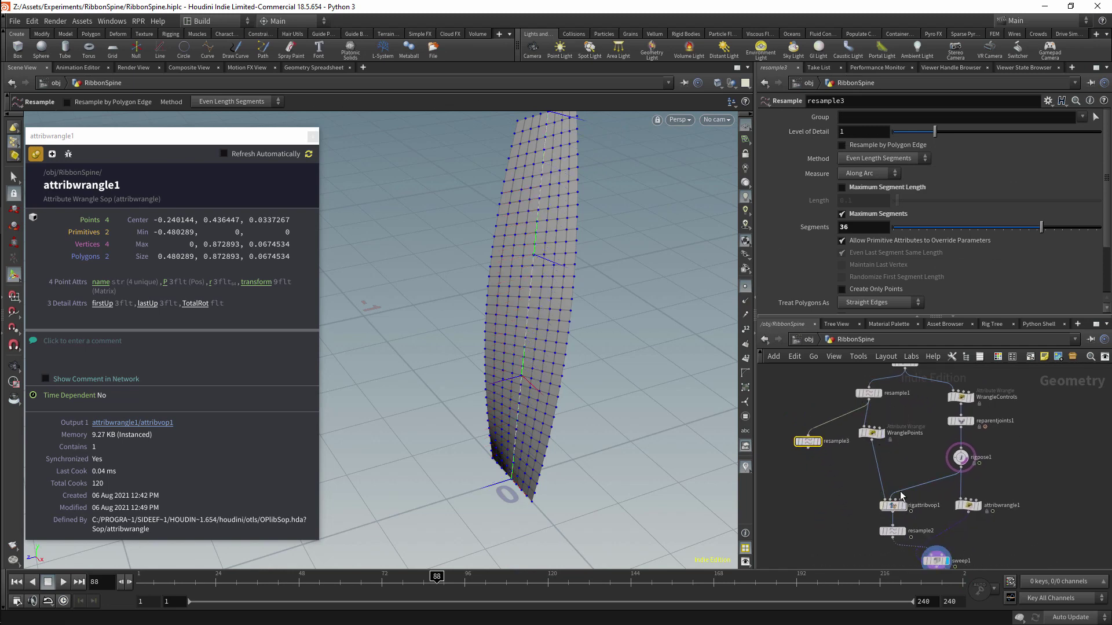
middle_click_drag(829, 468, 852, 460)
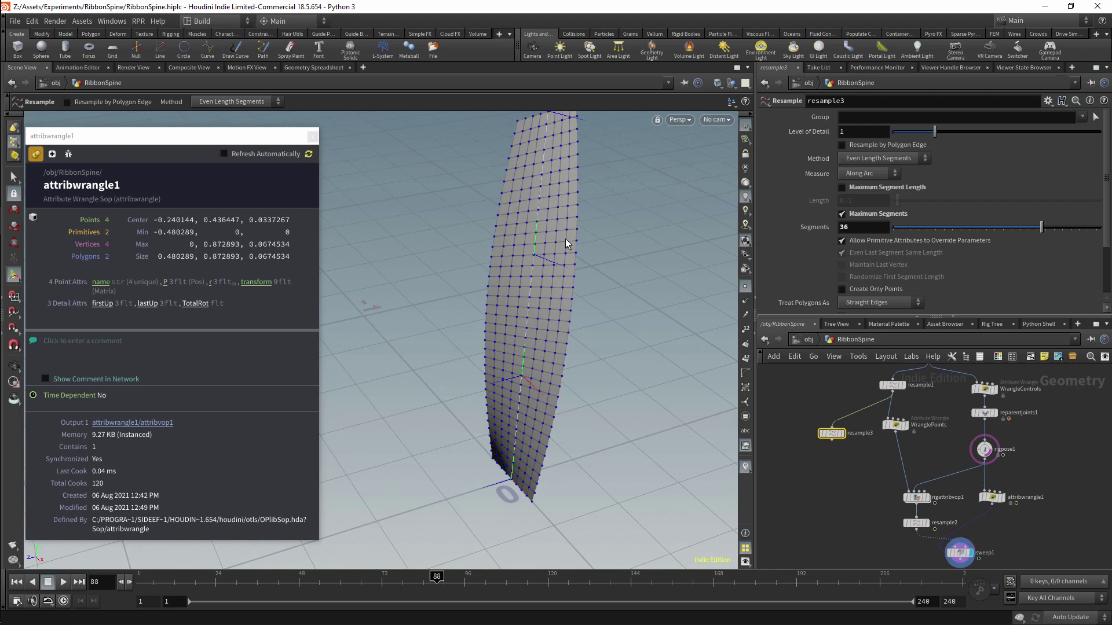
Step: Select sweep1 and show its Surface parameters: 8 columns at width 0.2
left_click(960, 552)
middle_click_drag(960, 553, 950, 522)
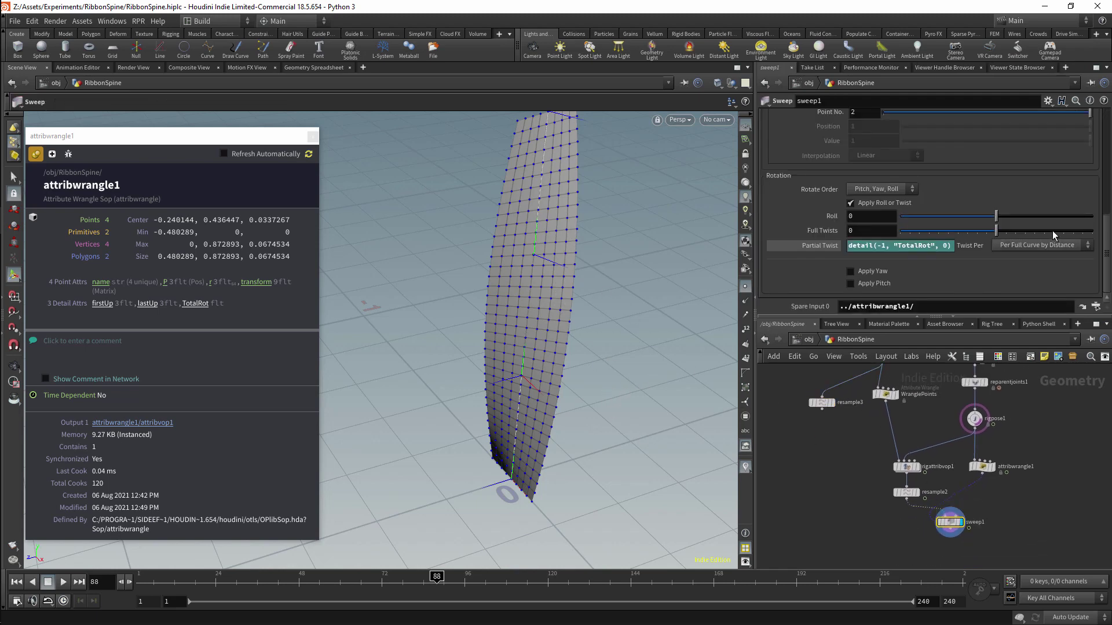
left_click_drag(577, 183, 558, 268, "alt")
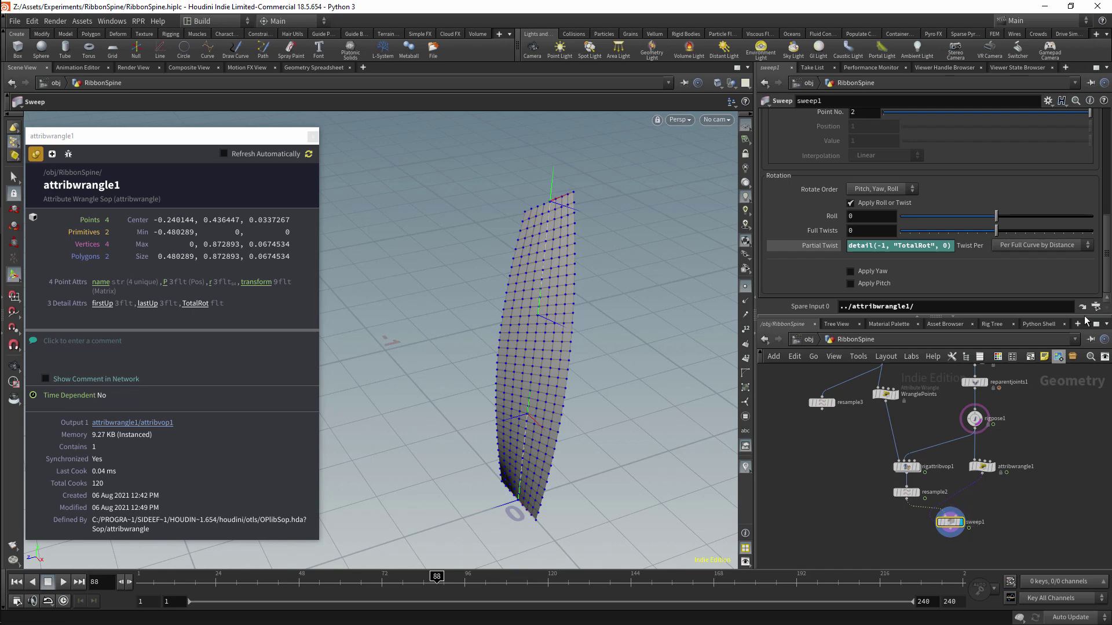
scroll(1103, 231, "up", 8)
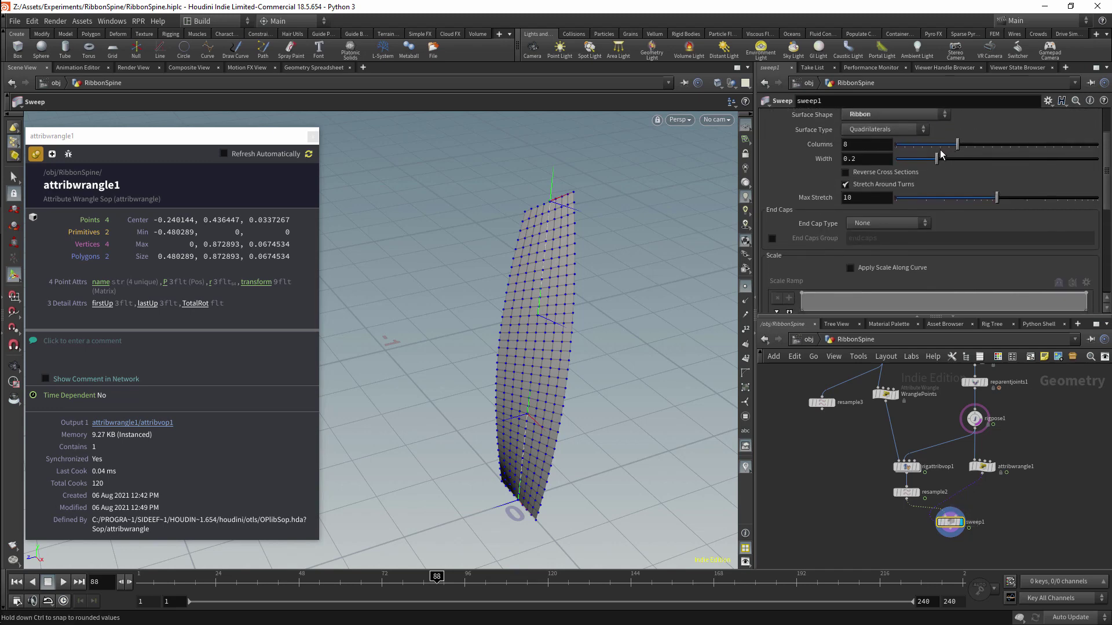
Step: Cut sweep1's ribbon from 8 columns to 1, leaving a single strip 0.2 wide
left_click_drag(957, 144, 899, 148)
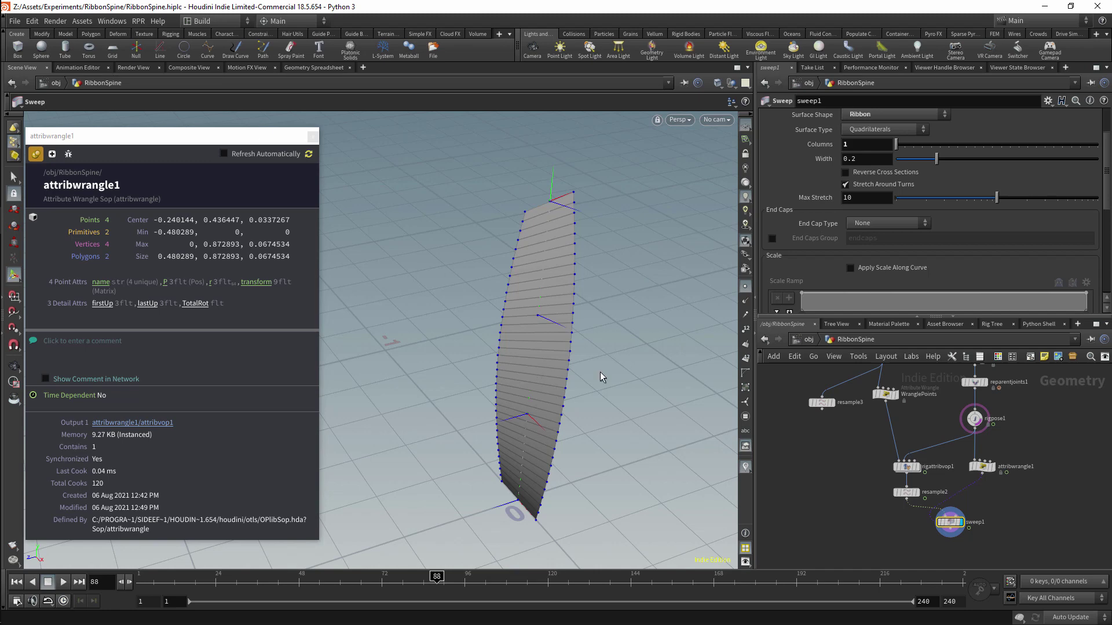
middle_click_drag(868, 445, 873, 476)
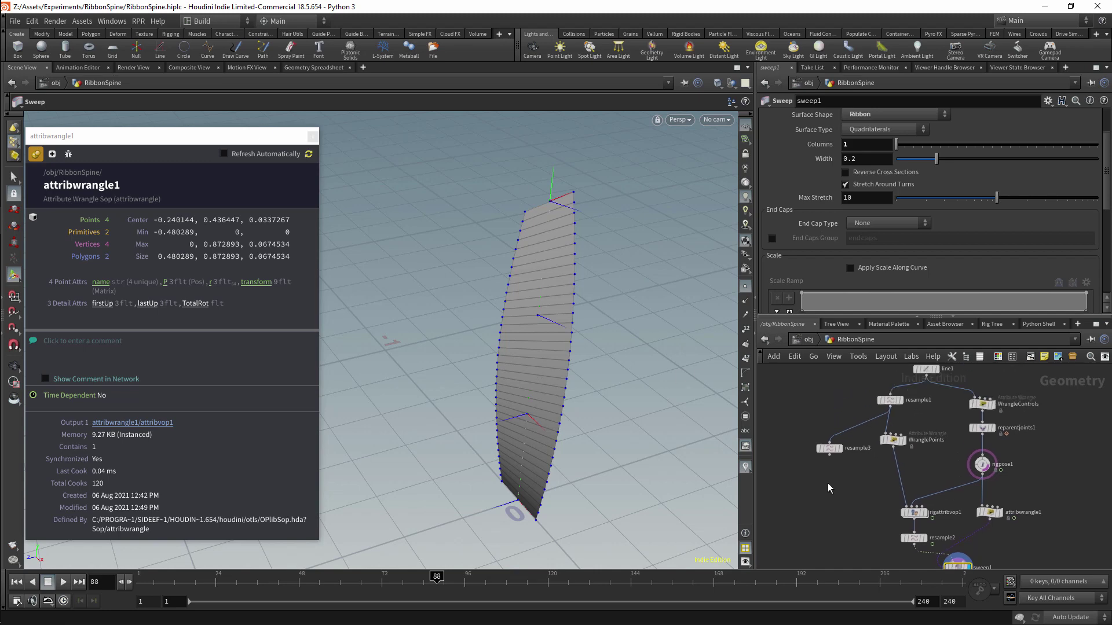
Step: Add a new Sweep node, sweep2, below resample3
key("Tab")
type("sw")
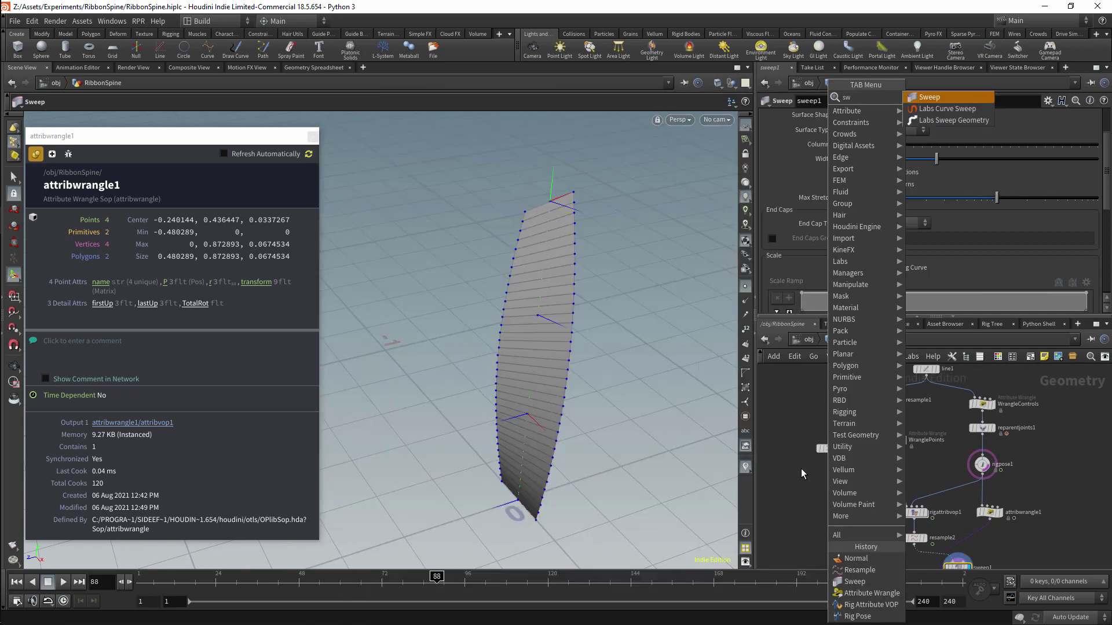
key("Return")
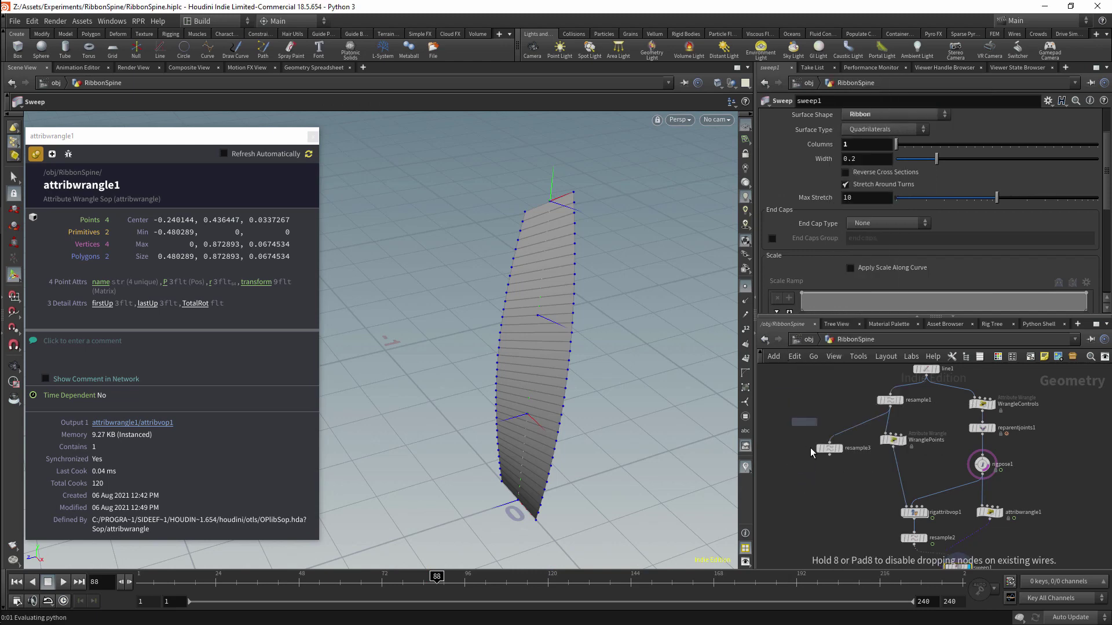
left_click(829, 478)
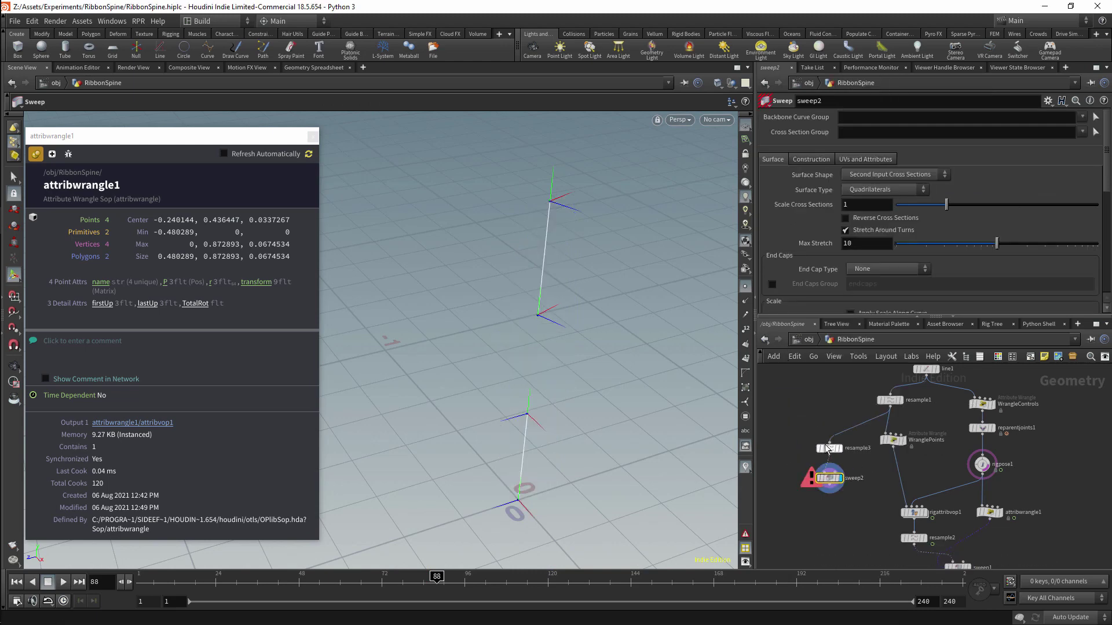
left_click(829, 448)
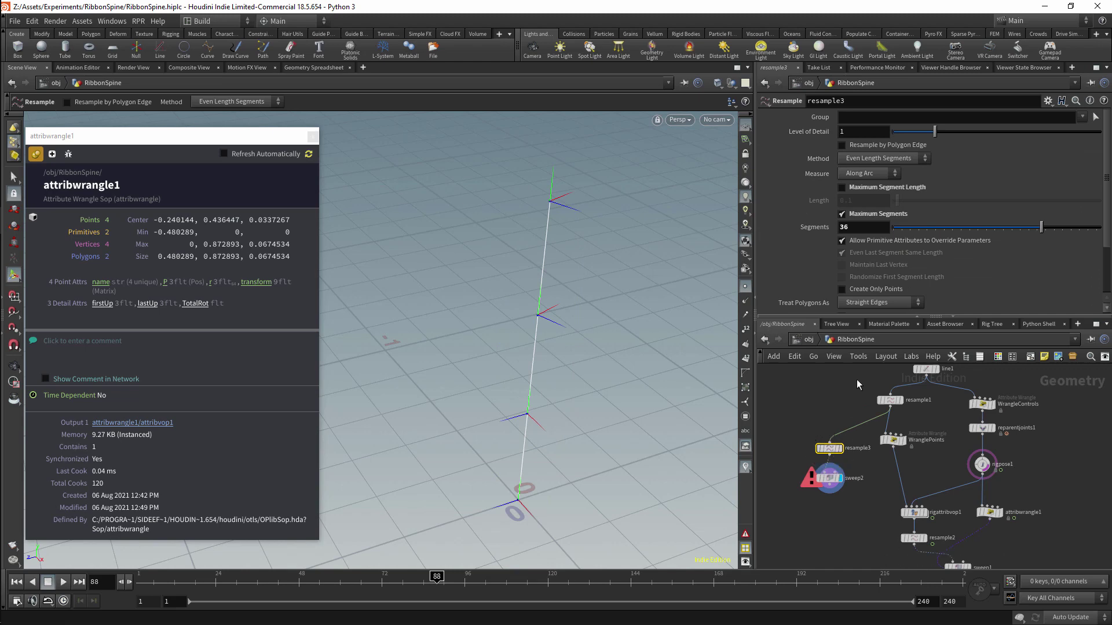
left_click_drag(792, 466, 843, 492)
Step: Set sweep2's Surface Shape to Ribbon with Columns at 1
left_click(895, 174)
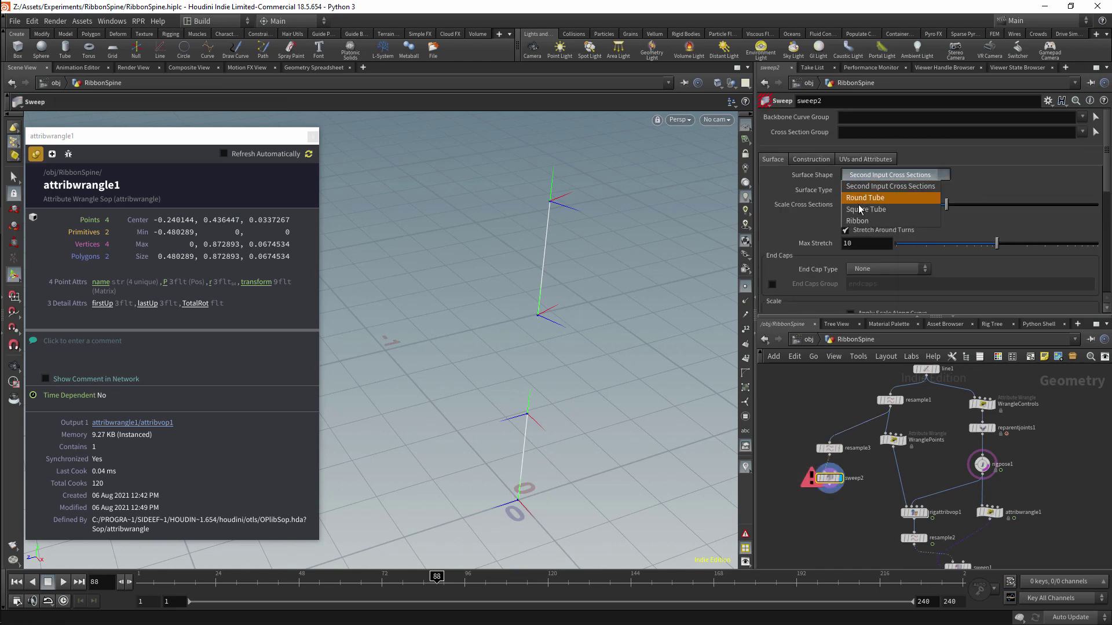
left_click(892, 219)
left_click_drag(956, 204, 897, 206)
left_click_drag(698, 277, 534, 238, "alt")
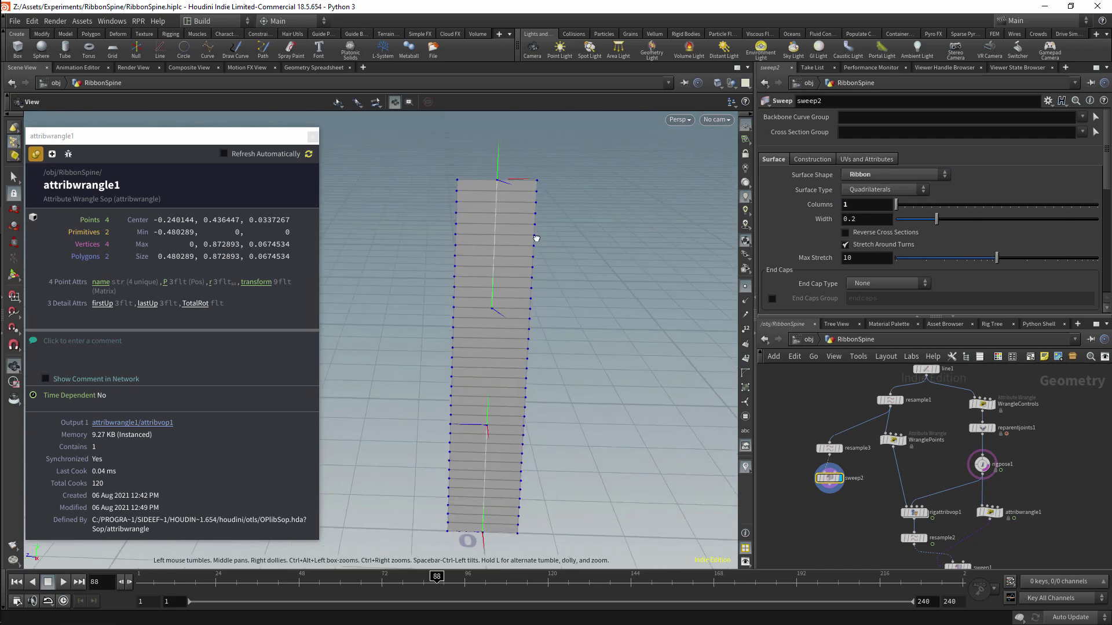
middle_click_drag(926, 411, 919, 364)
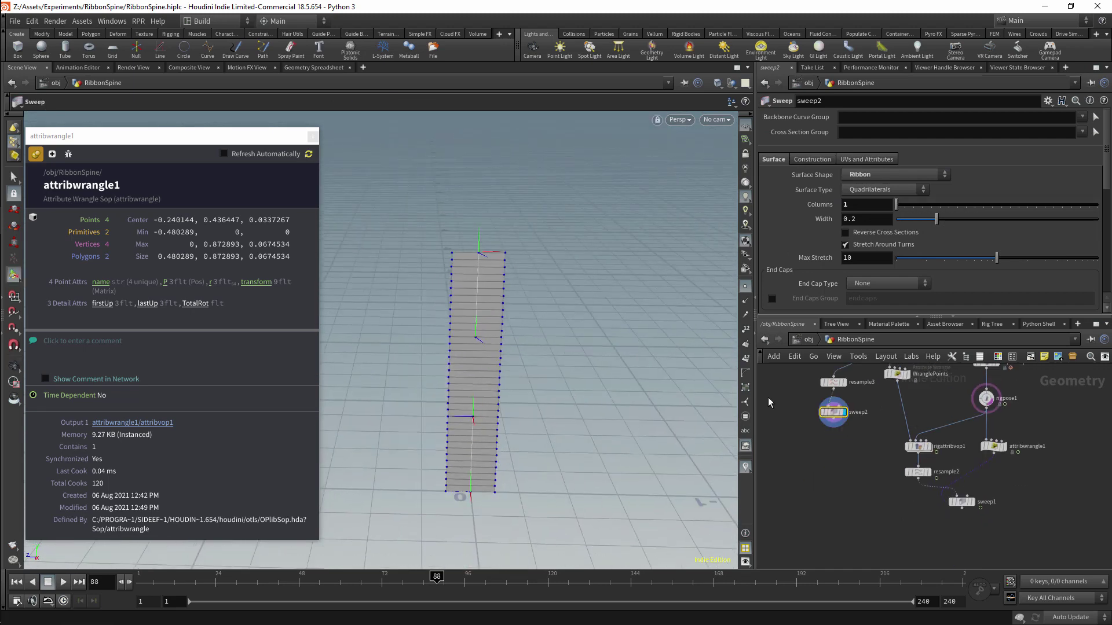
Step: Enable Apply Scale Along Curve on sweep1 and display sweep1 in the viewport
left_click(989, 500)
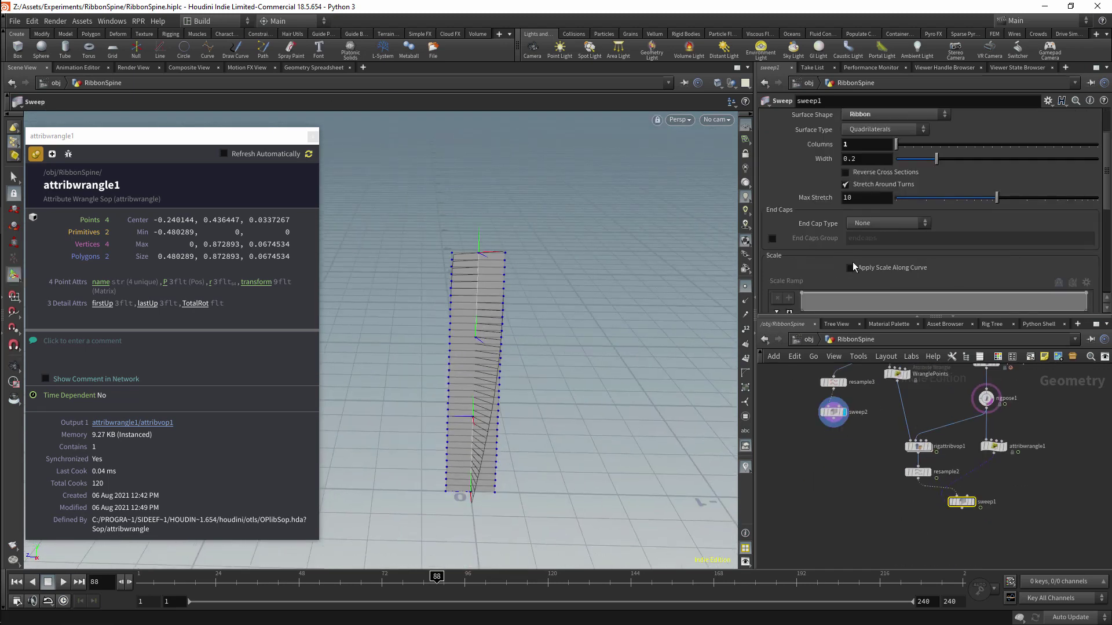
left_click(850, 268)
scroll(1075, 282, "down", 3)
left_click_drag(957, 228, 957, 235)
left_click(975, 500)
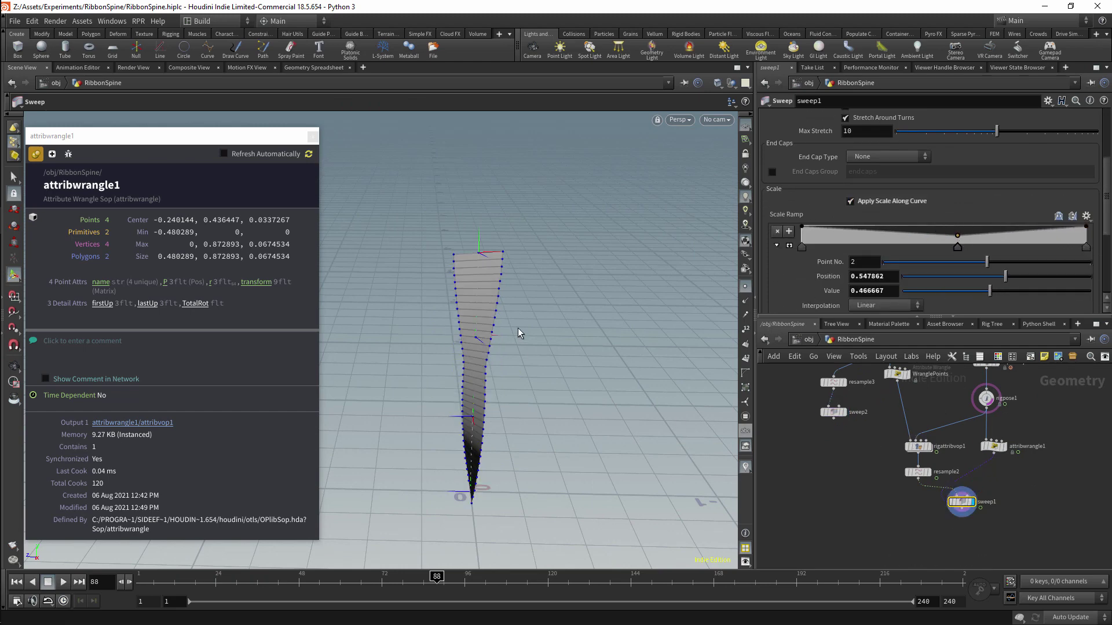
key("h")
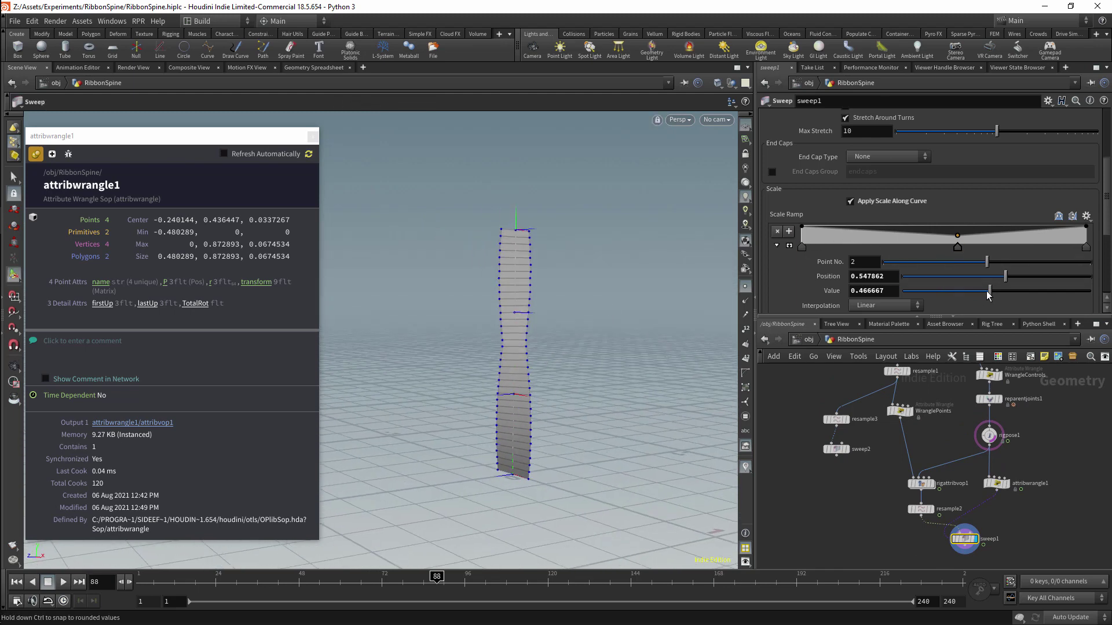
Step: Set the middle Scale Ramp point to 2, add ramp points, and adjust point 4
middle_click_drag(829, 292, 829, 293)
type("2")
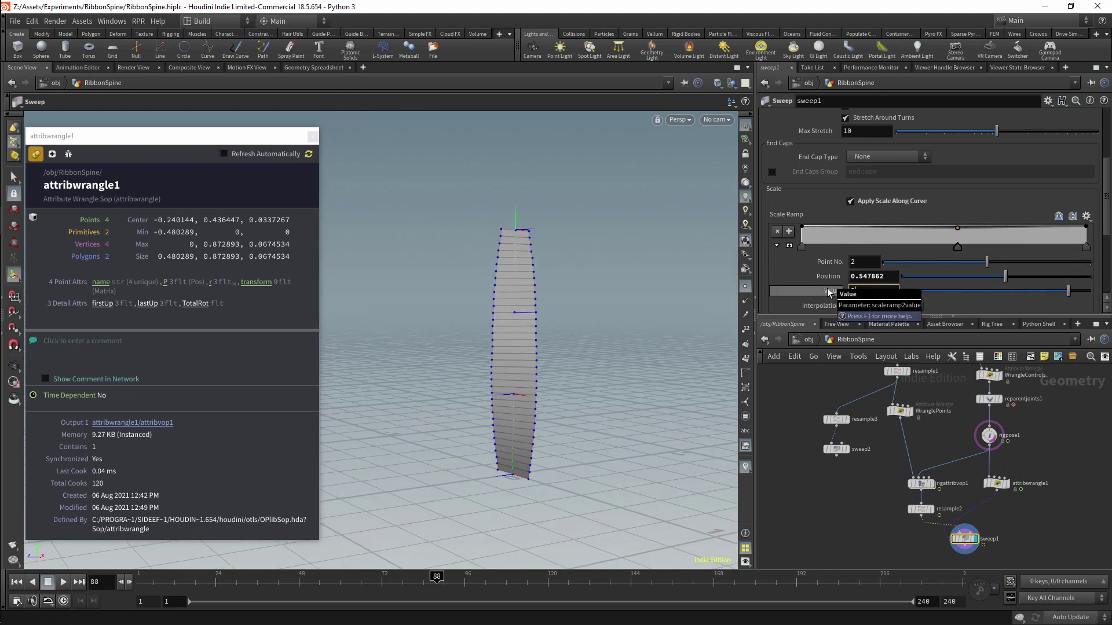
key("Return")
left_click_drag(863, 236, 852, 226)
left_click(1029, 230)
left_click_drag(1029, 231, 1029, 228)
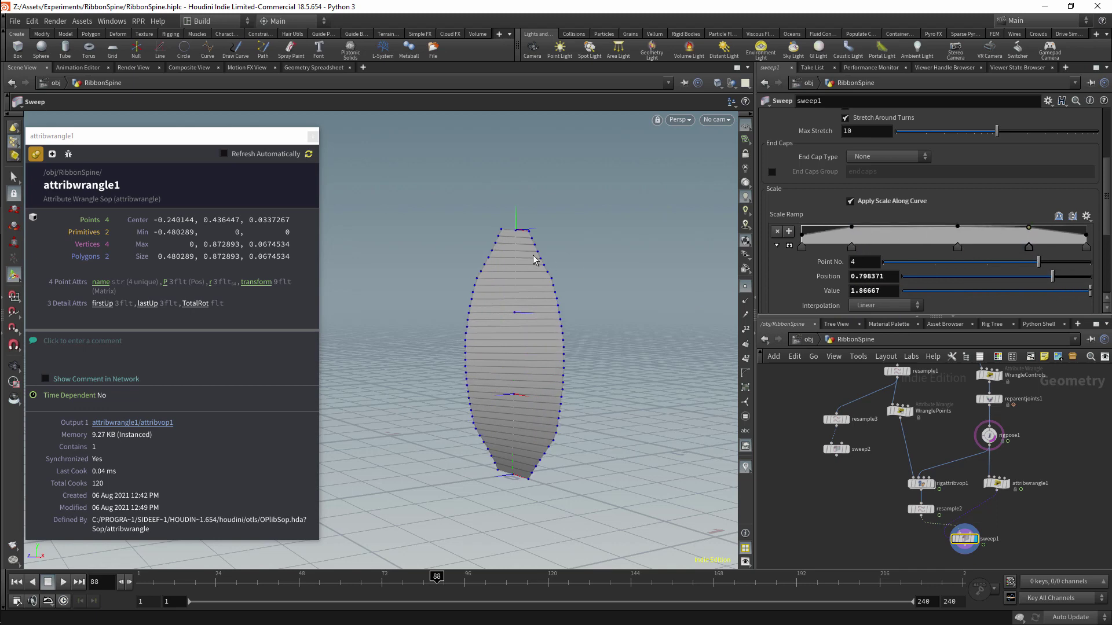
key("Escape")
left_click_drag(565, 260, 550, 282)
key("Return")
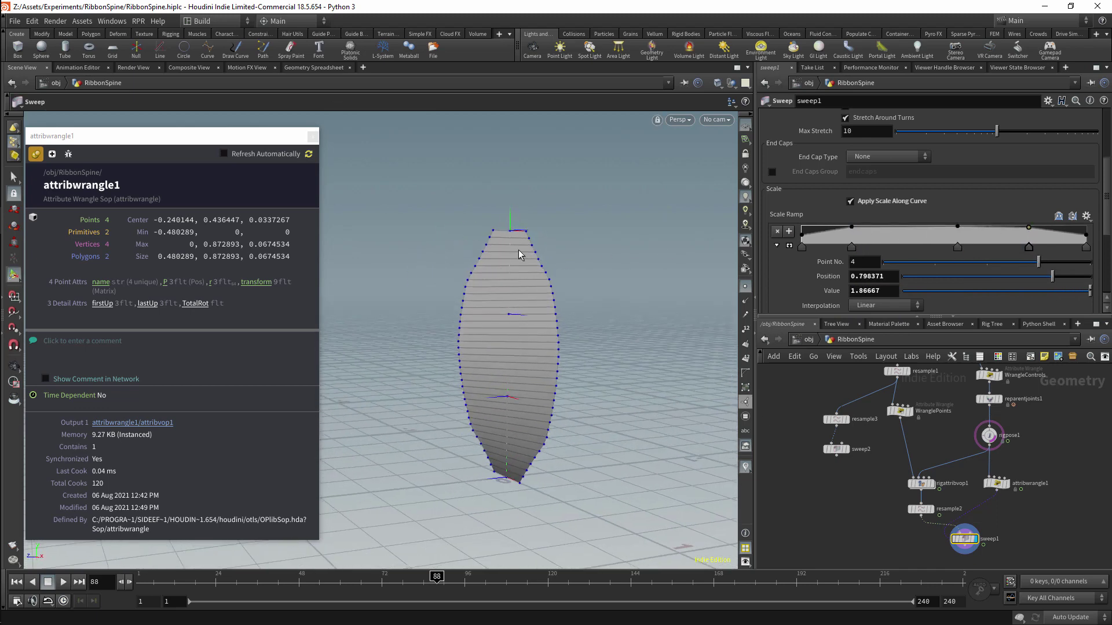
Step: Check resample2's settings, then reselect sweep1
left_click(916, 509)
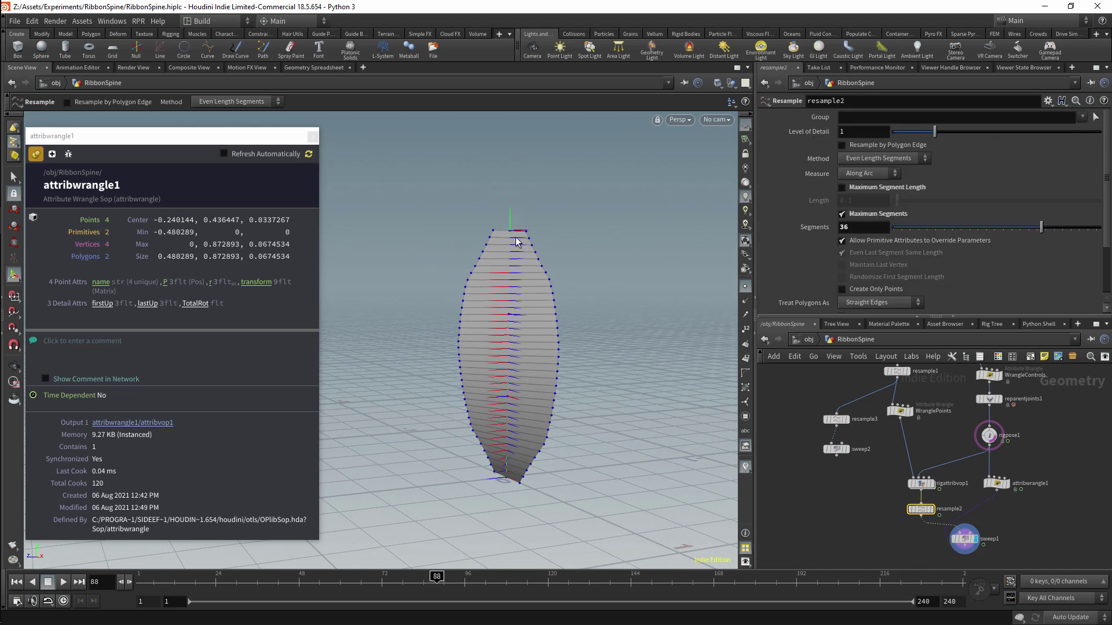
middle_click_drag(1014, 544, 968, 498)
left_click(916, 493)
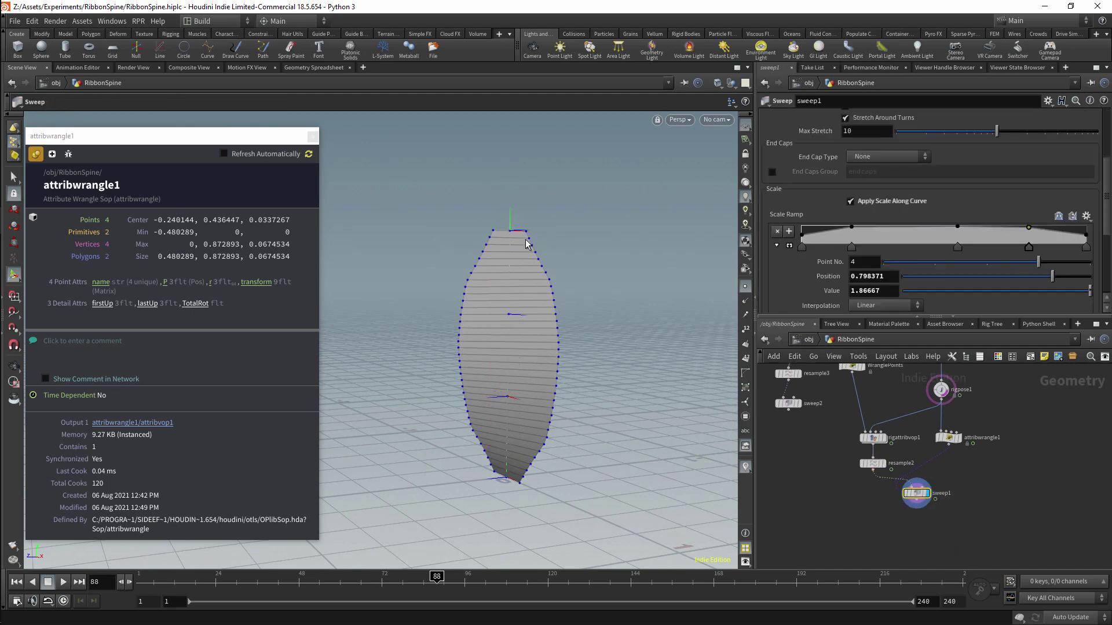